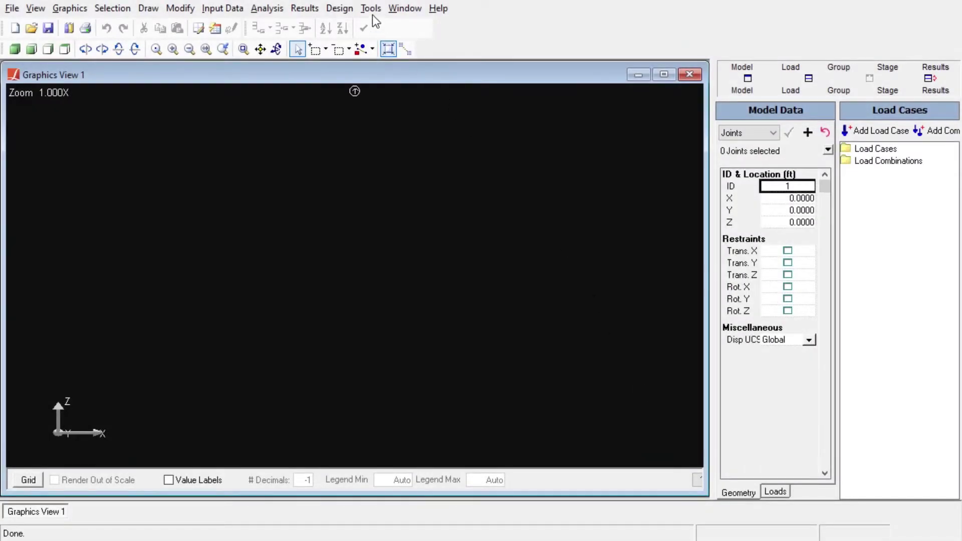
Open the Section Composer and begin inserting a standard shape into the new parametric section
click(371, 8)
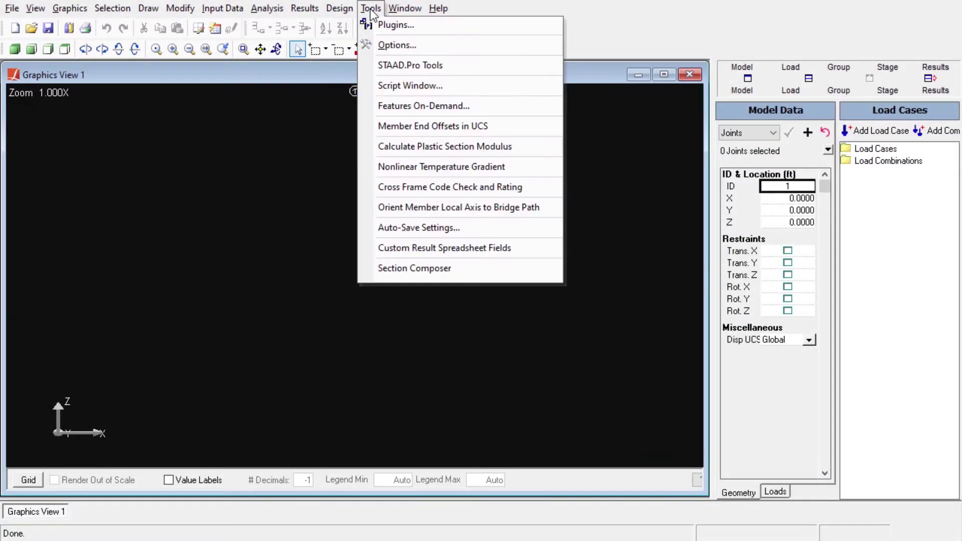
click(468, 266)
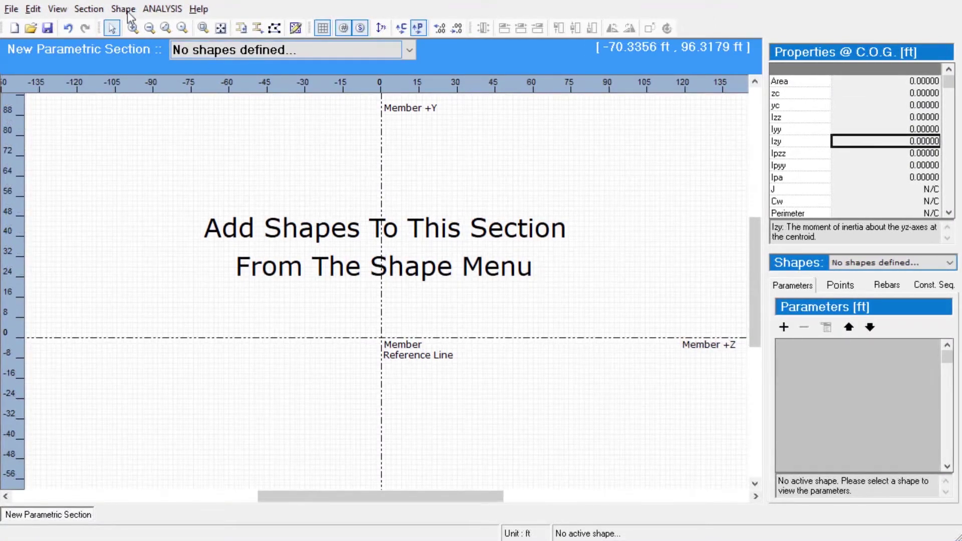
click(124, 9)
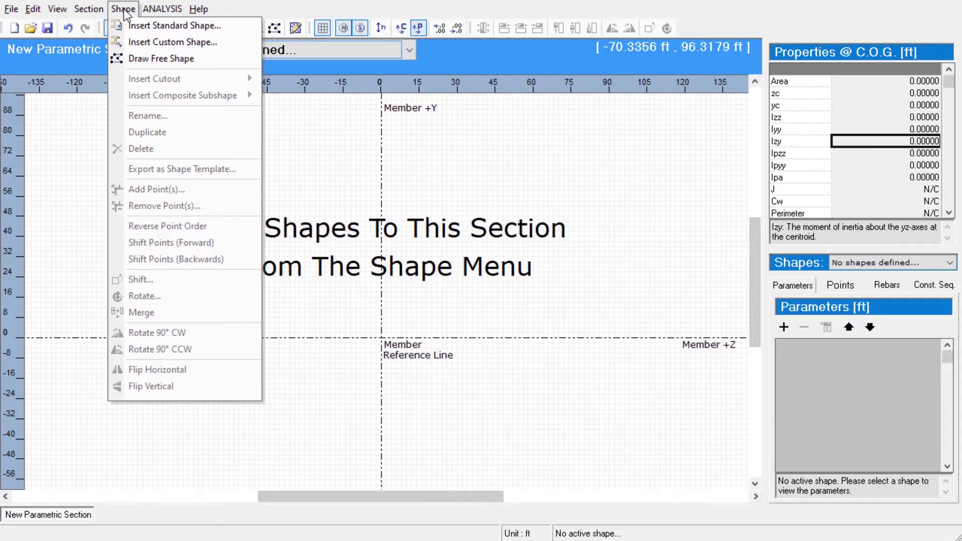
click(141, 29)
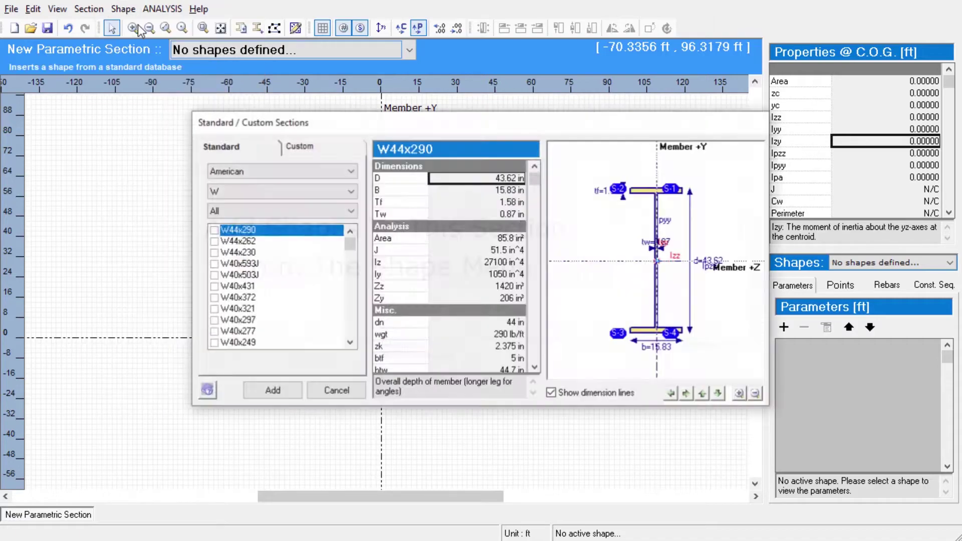
Add the custom shape Single-Cell Box Girder Type 5 from the Box Girders group with its default dimensions
click(301, 148)
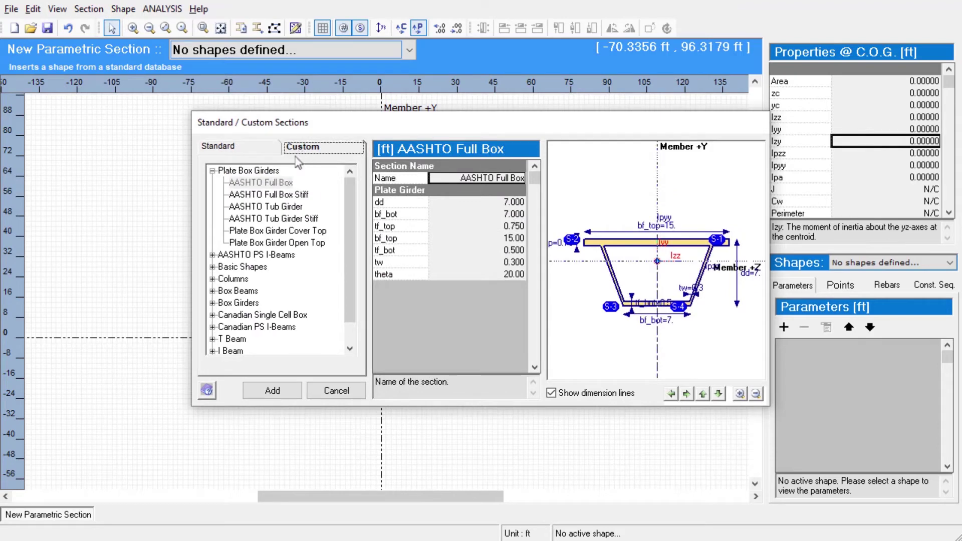
click(212, 303)
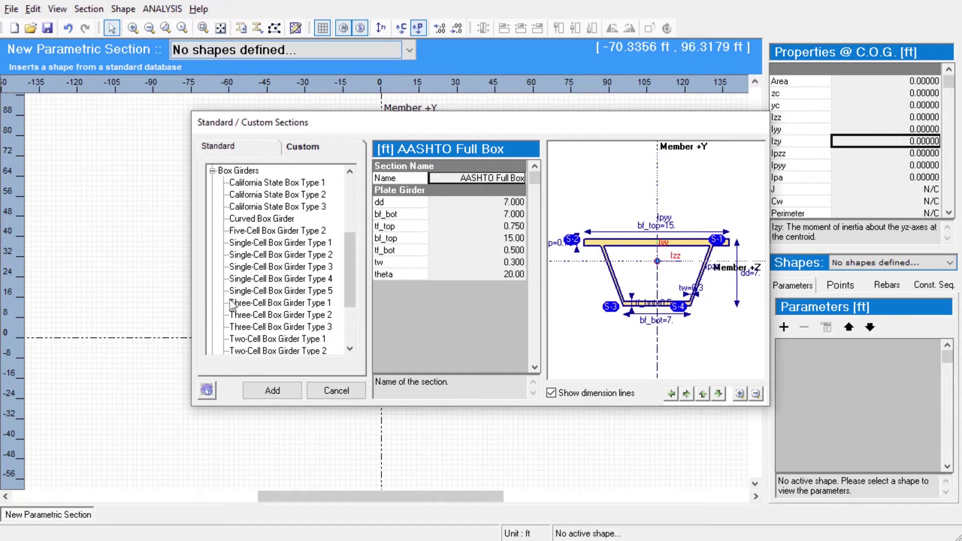
click(250, 291)
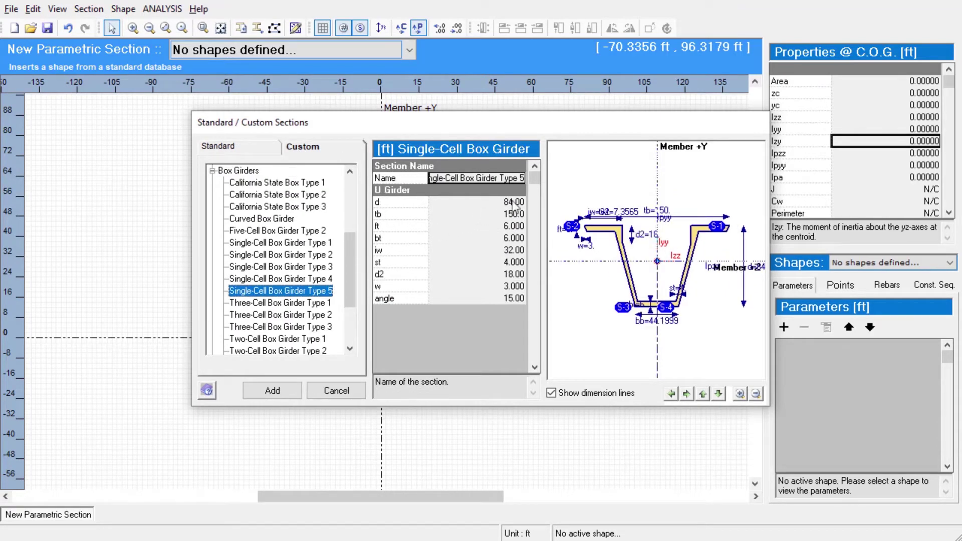
click(514, 203)
click(514, 202)
click(516, 201)
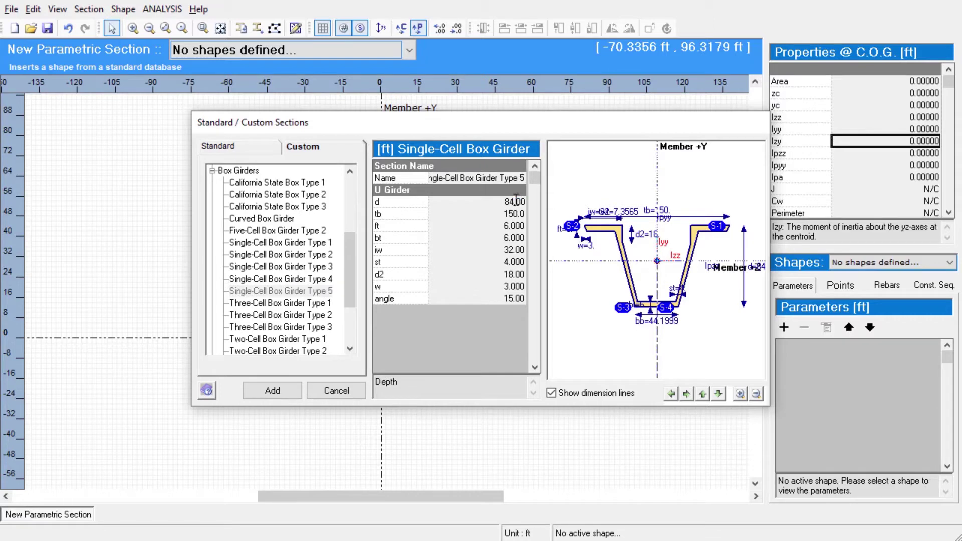
click(273, 391)
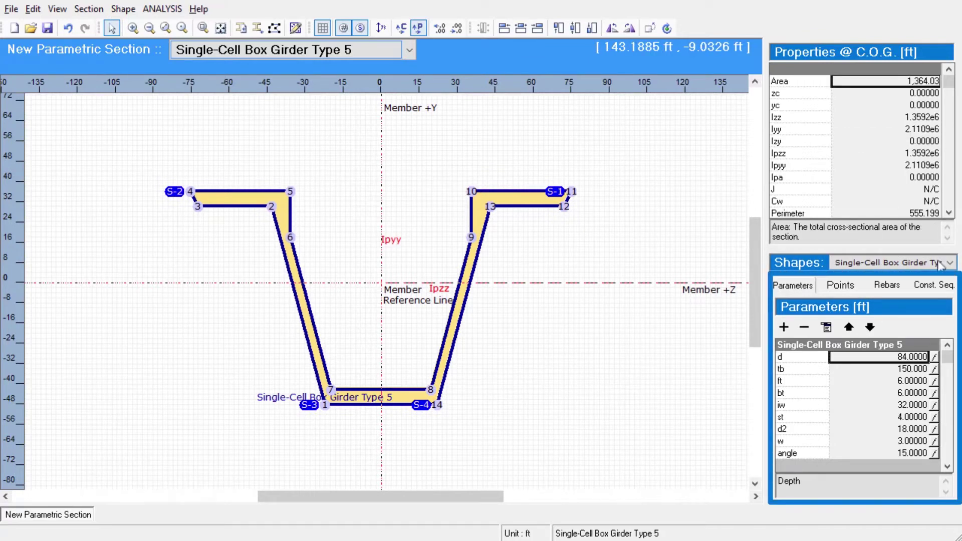
Inspect the girder's point definitions and temporarily display its dimension lines
click(840, 285)
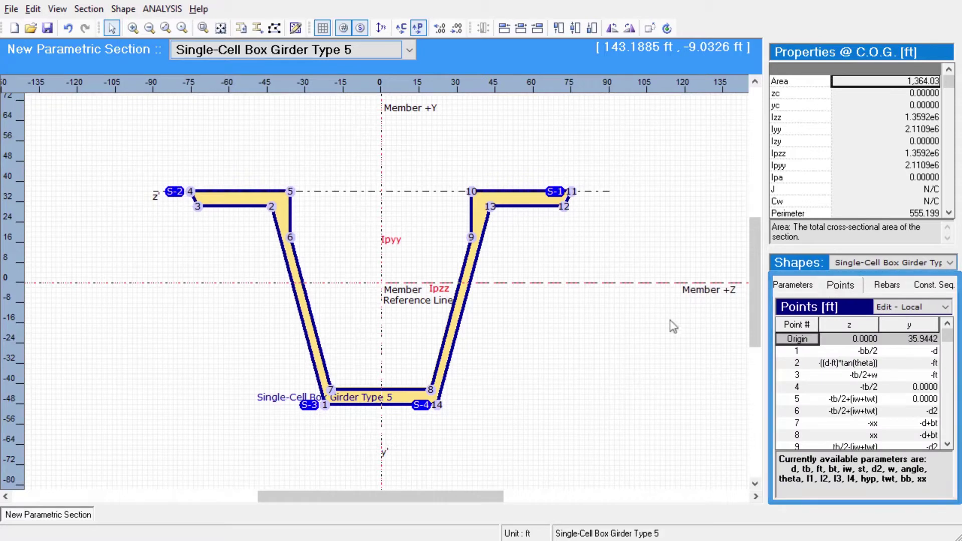
click(381, 28)
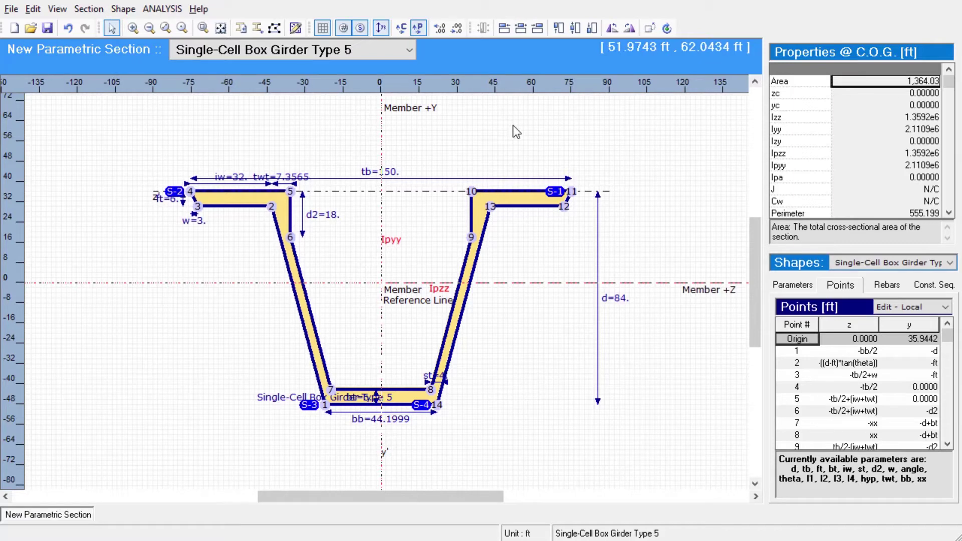
click(382, 28)
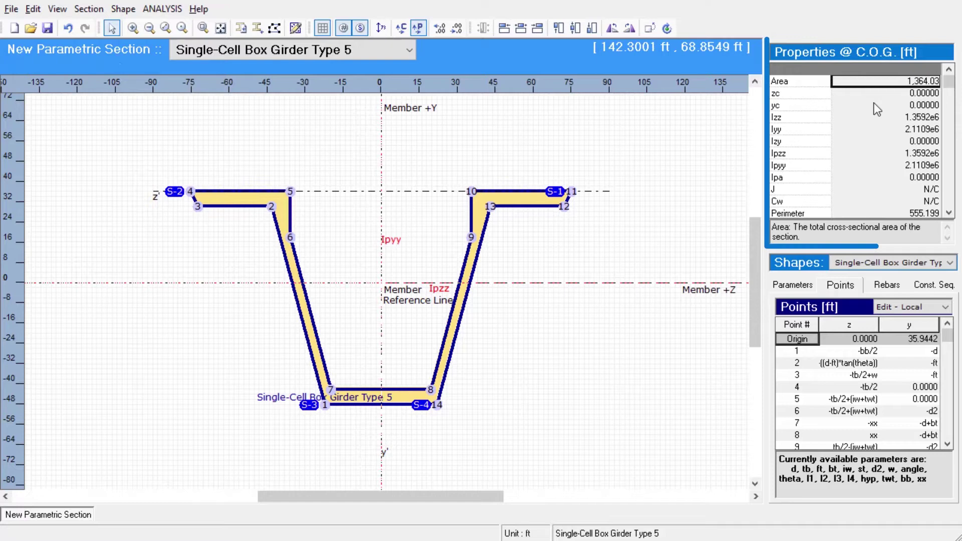
Review the centroid and moment of inertia entries zc, yc, Izz, Iyy and Izy among the section properties
click(891, 94)
click(894, 104)
click(897, 117)
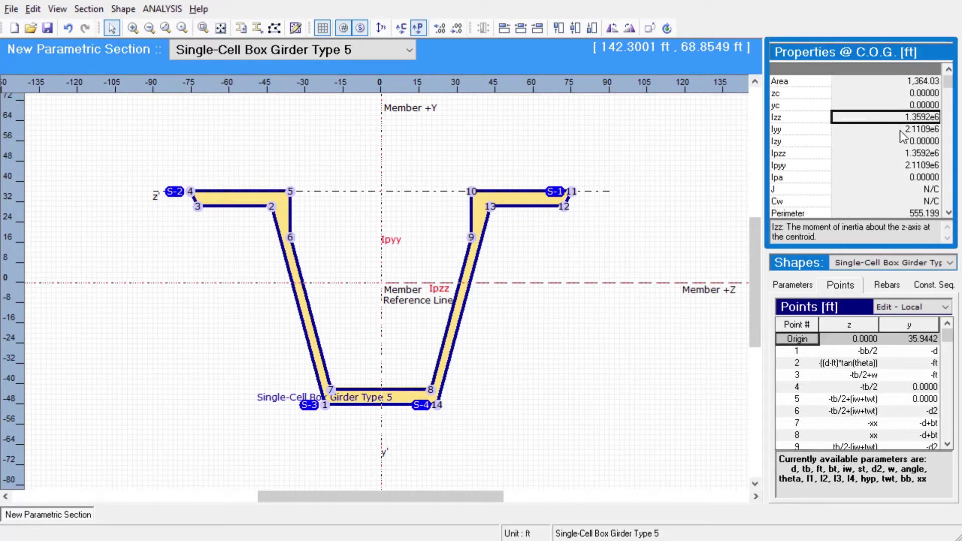
click(901, 130)
click(905, 142)
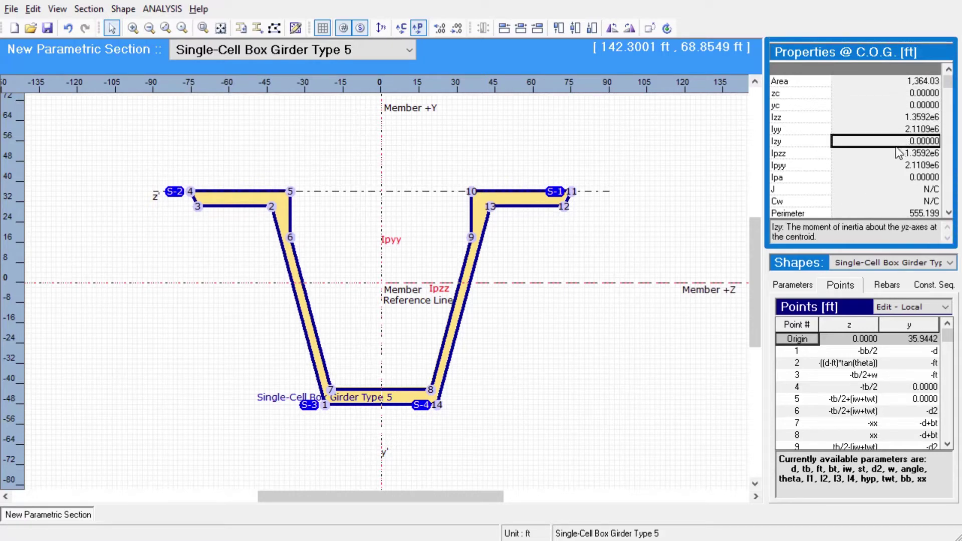
Set the girder's depth d to 80 ft and its top width tb to 140 ft
click(799, 286)
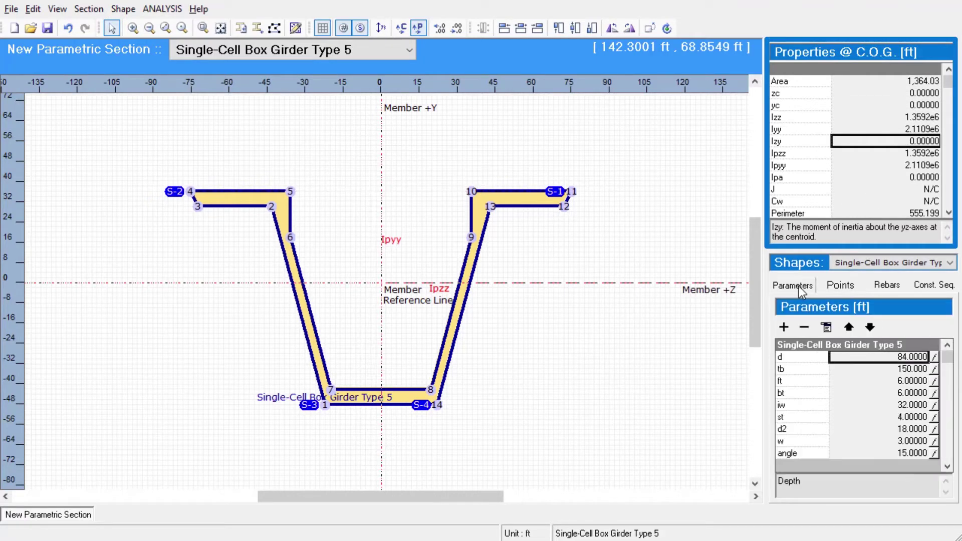
click(918, 357)
text(80)
key(Return)
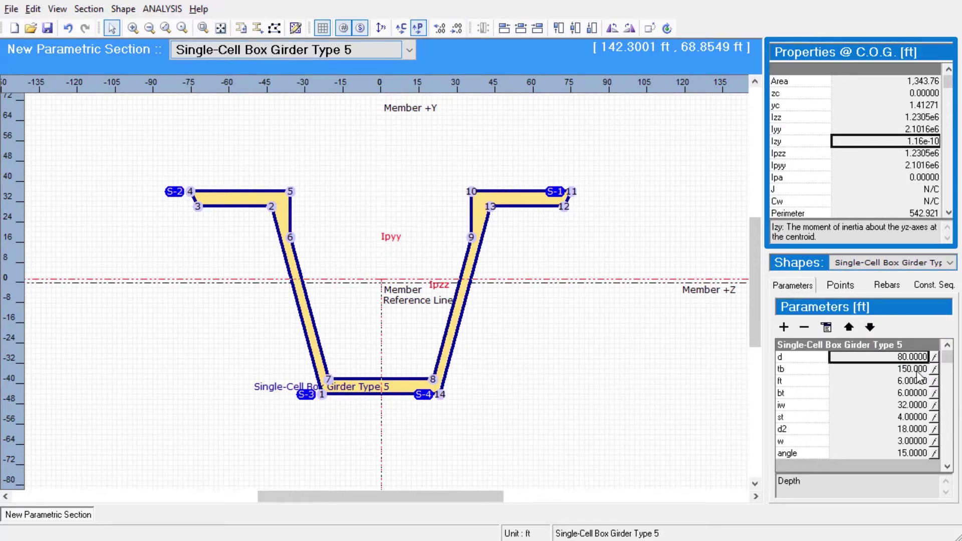
click(918, 370)
text(140)
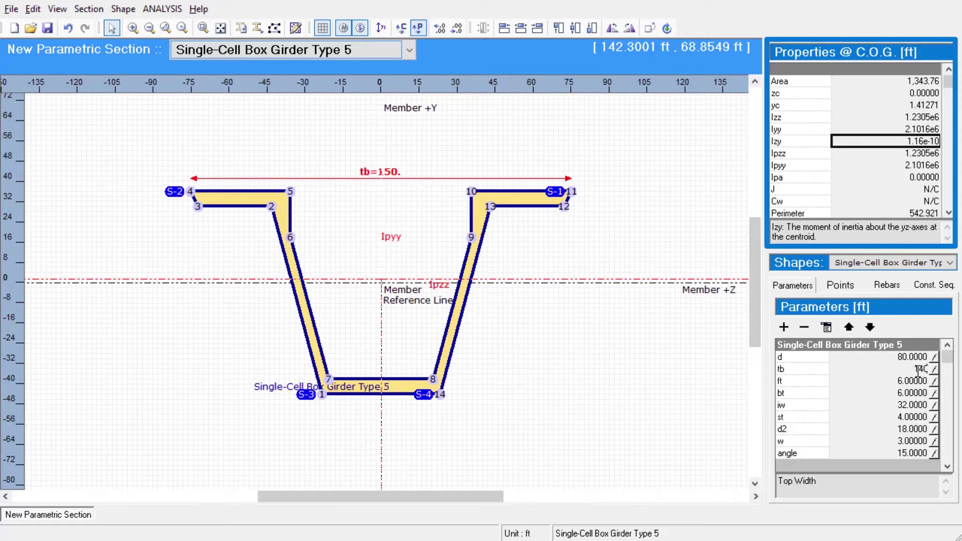
key(Return)
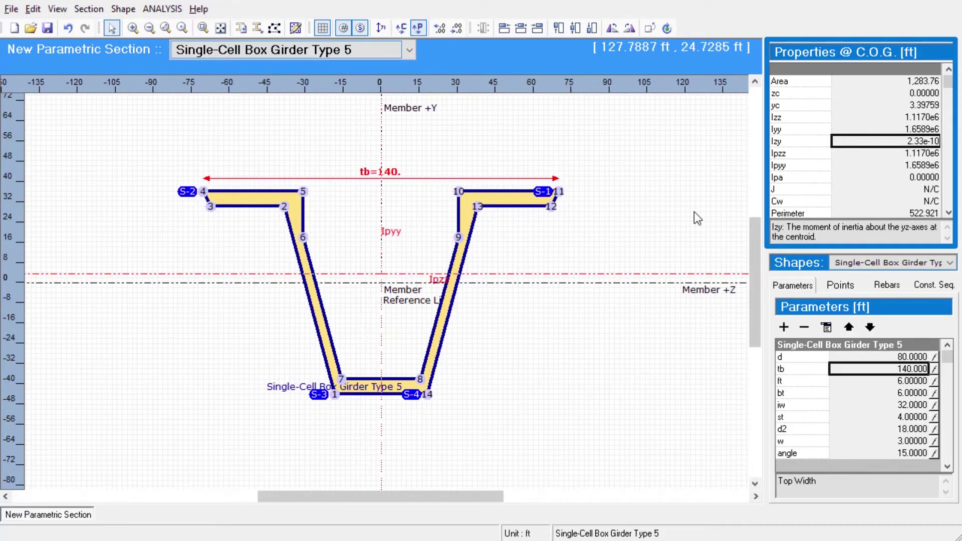
Deselect the girder and calculate the section properties
click(678, 205)
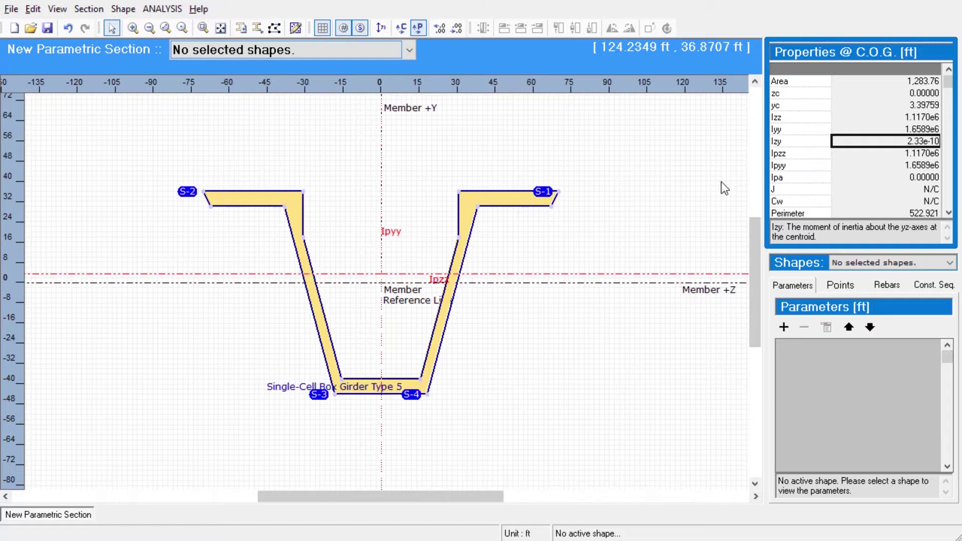
click(88, 9)
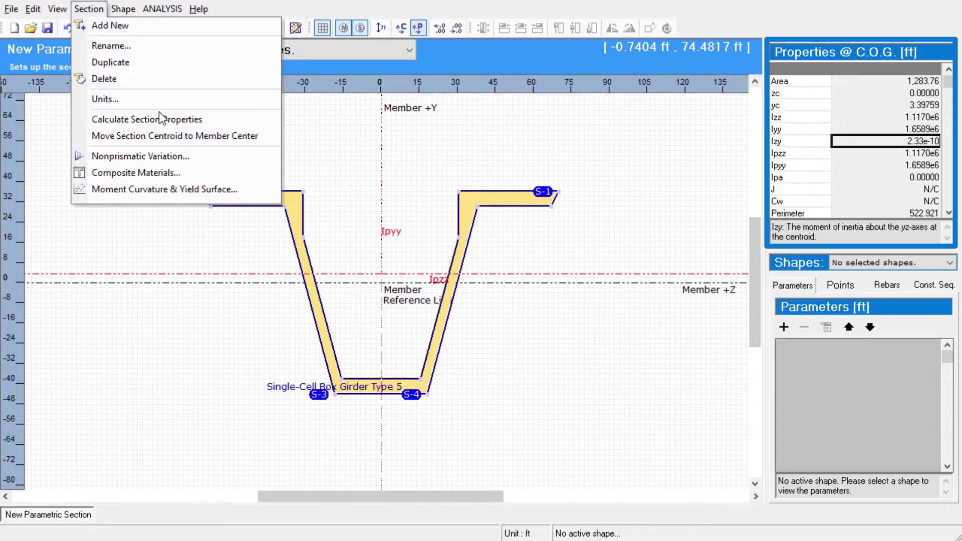
click(169, 120)
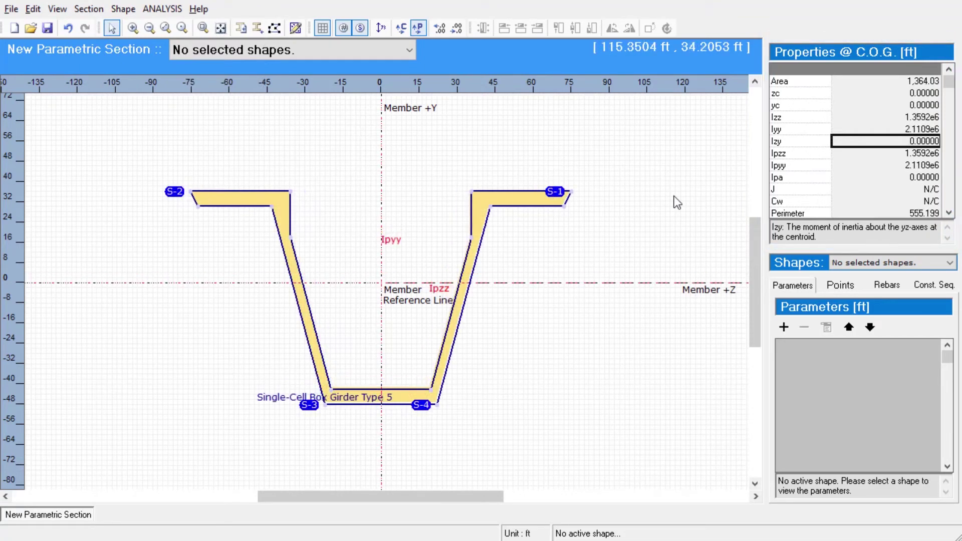
Assign stress point number 6 to the girder's point 6 and deselect the shape
click(529, 201)
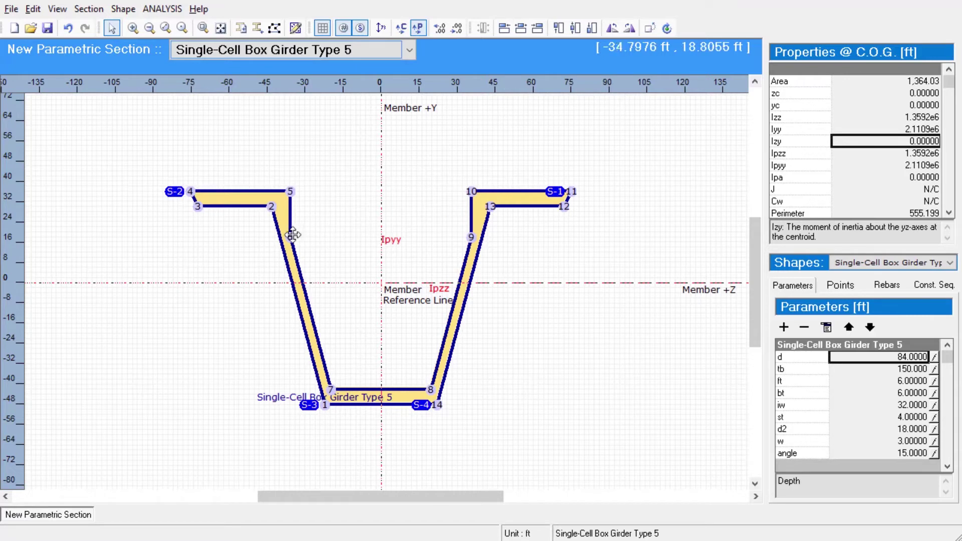
right_click(290, 239)
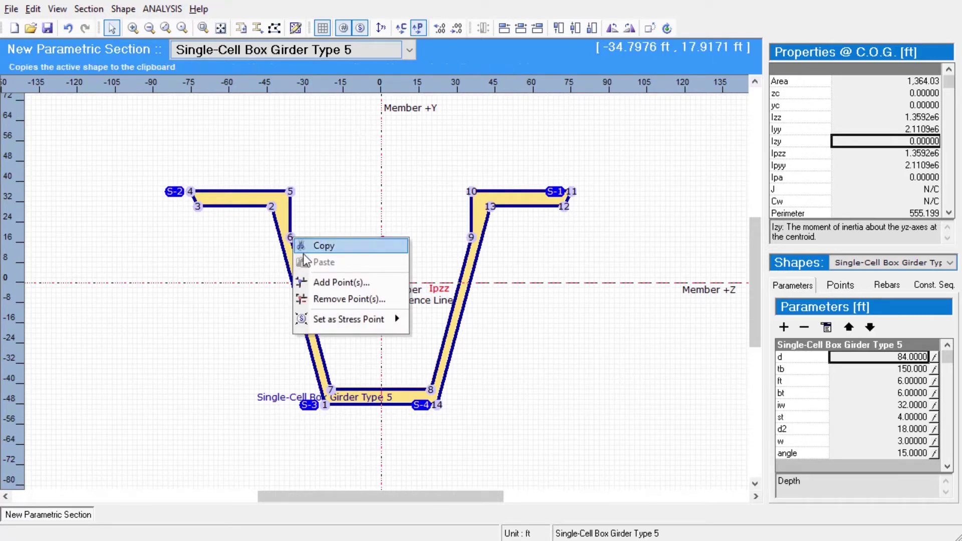
mouse_move(354, 324)
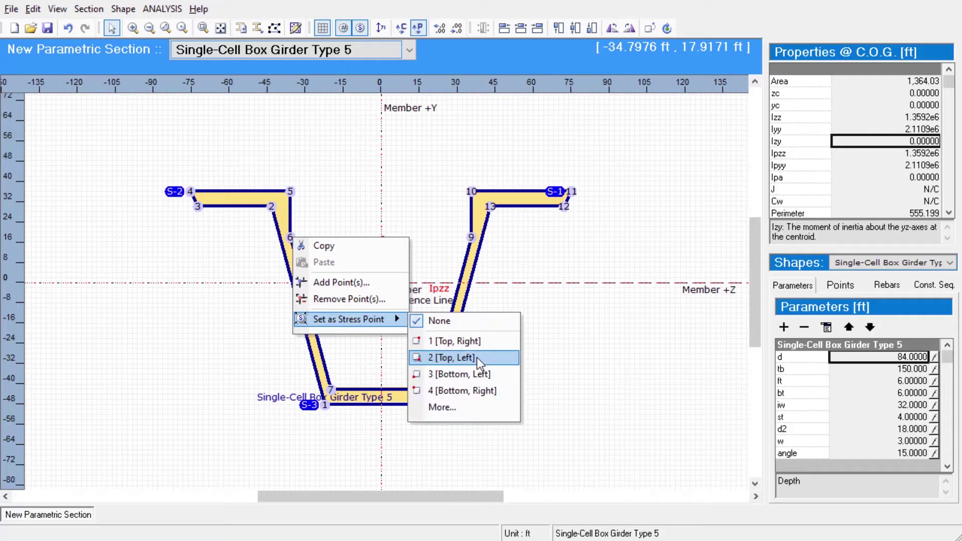
click(480, 407)
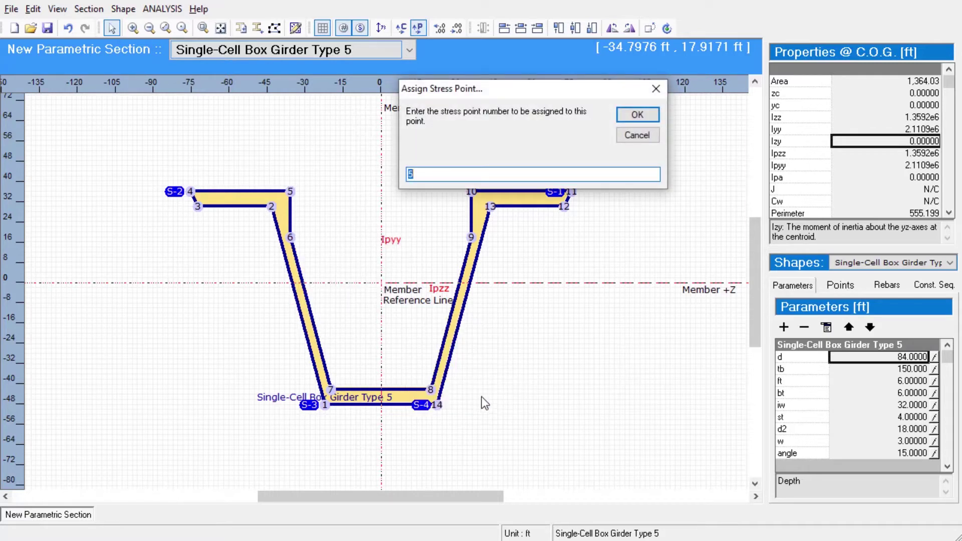
text(6)
key(Return)
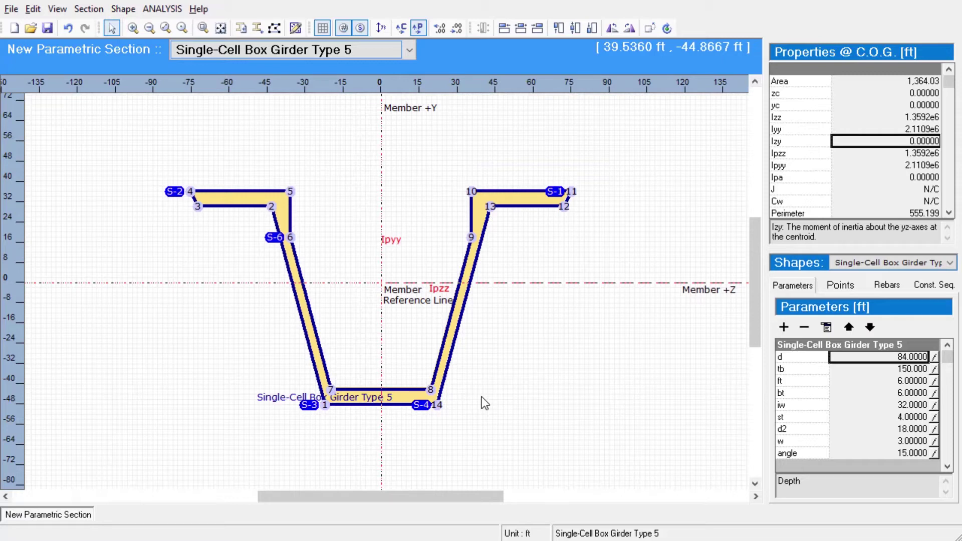
click(485, 403)
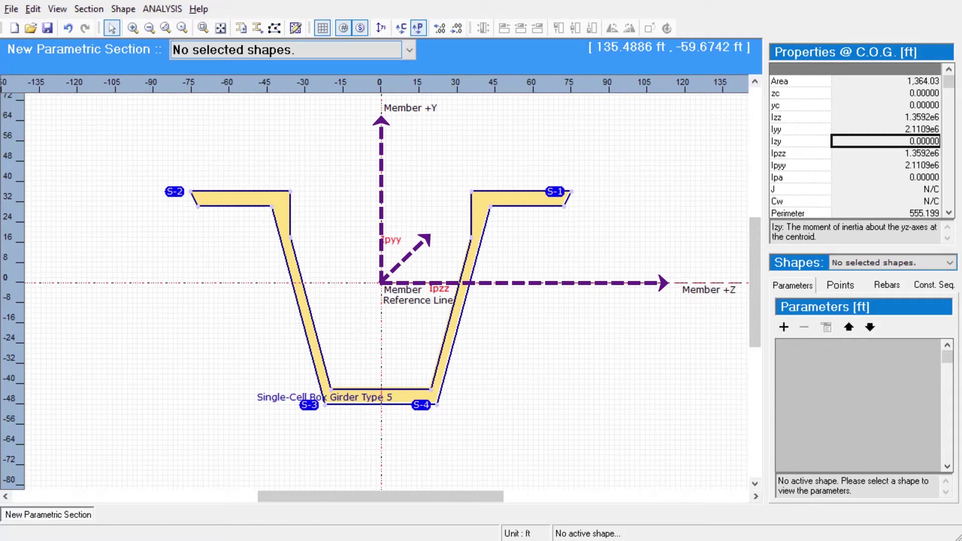
Shift the girder about 2.4 ft in z and 5.9 ft in y, and move the section centroid back to the member center
click(534, 206)
drag(535, 207, 526, 181)
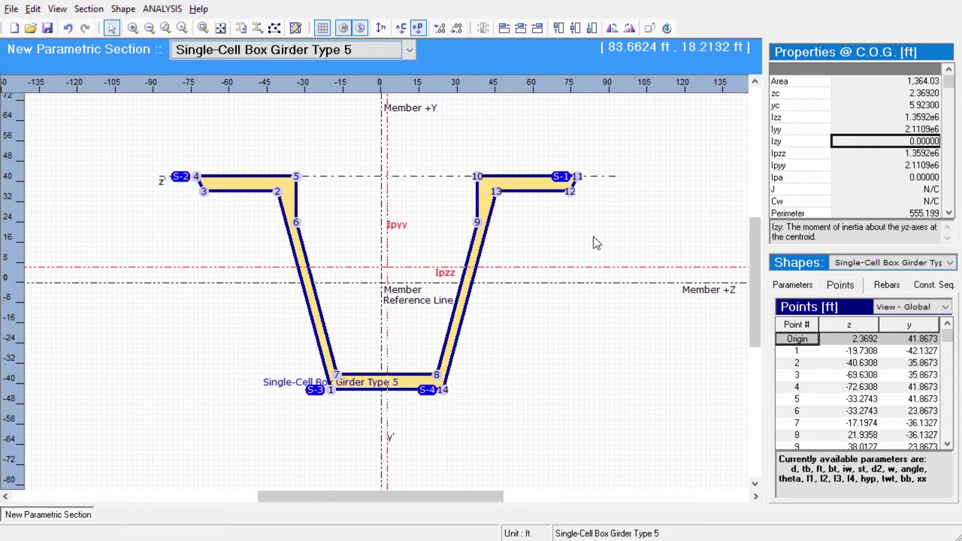
click(89, 9)
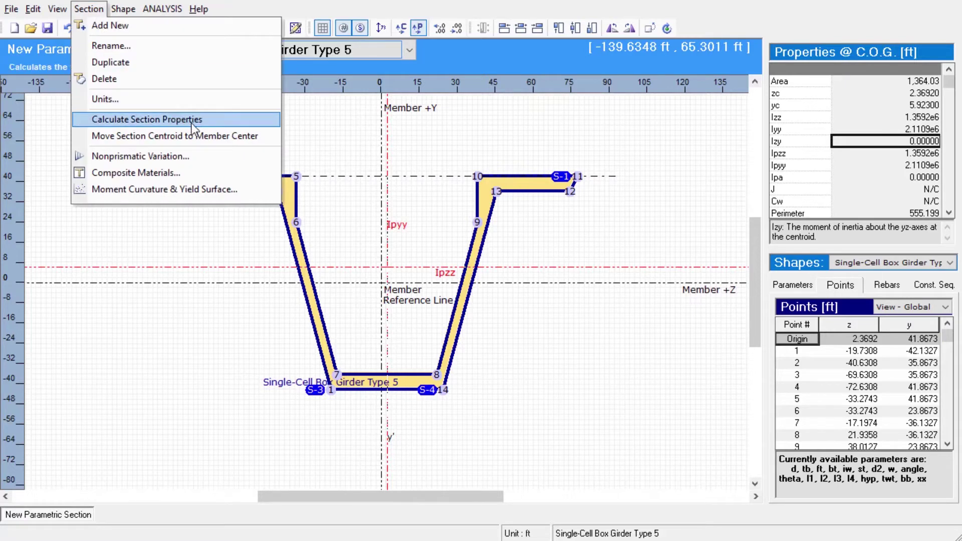
click(213, 136)
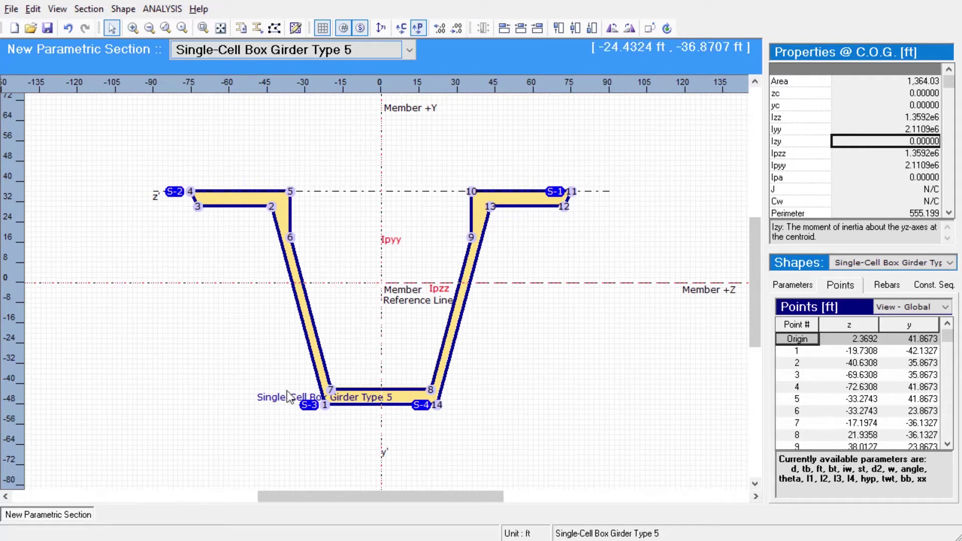
Duplicate the parametric section and align the copied girder to the Member Reference Z-Axis
right_click(49, 517)
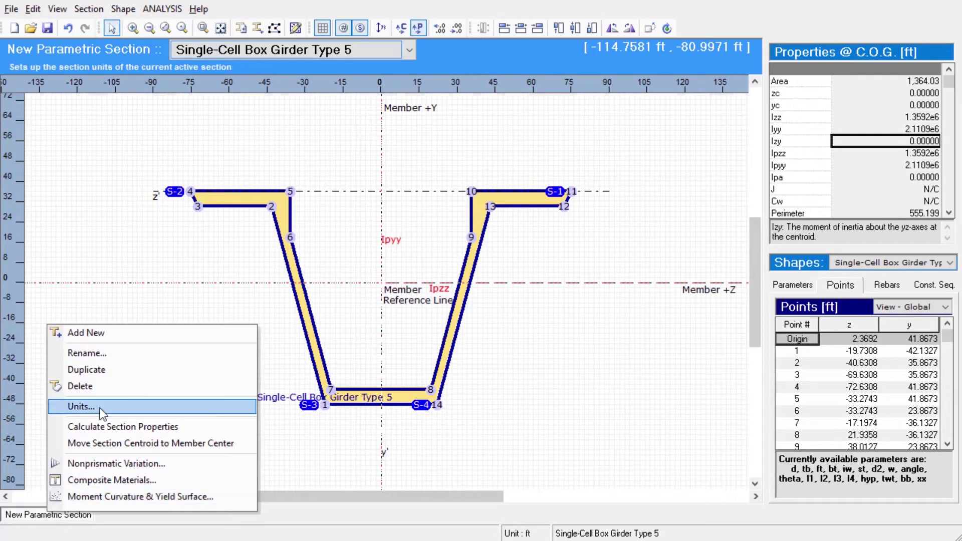
click(108, 375)
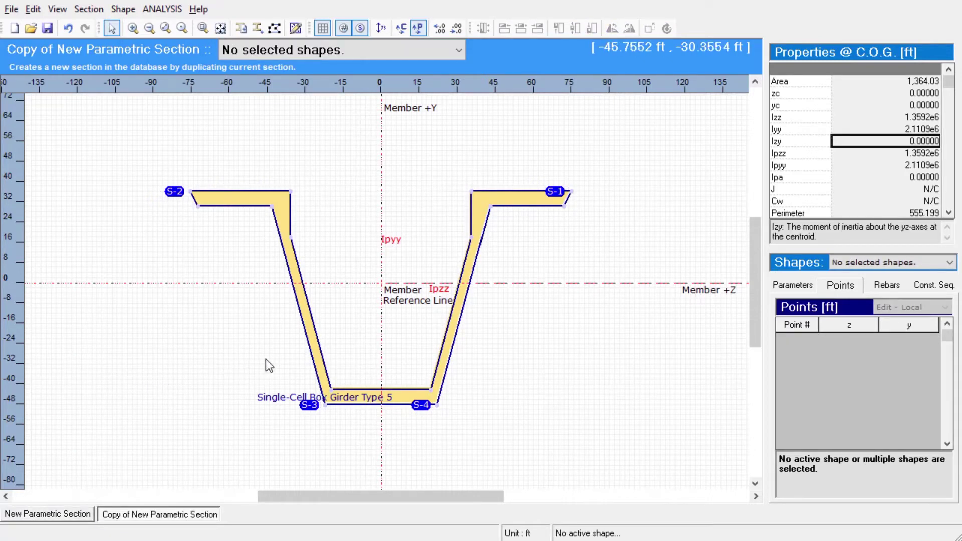
click(500, 201)
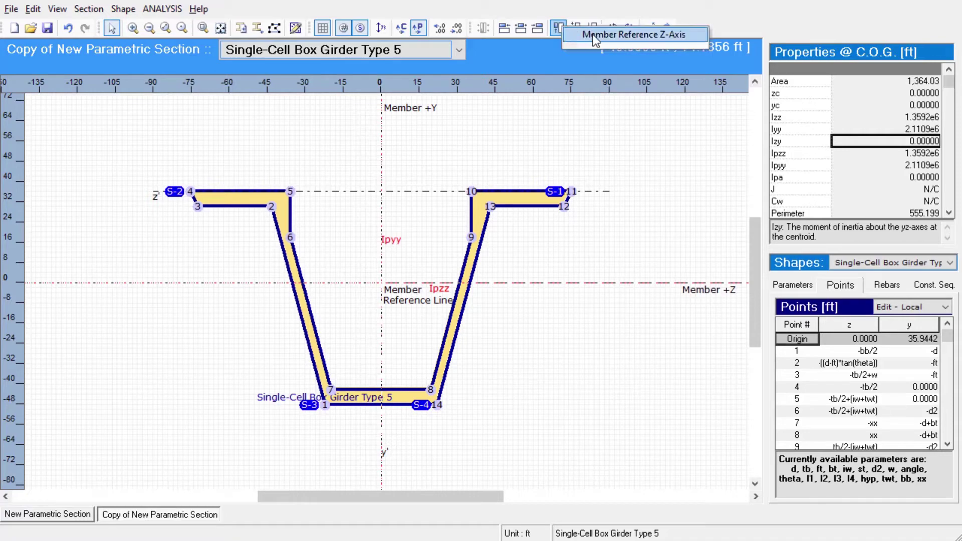
click(560, 27)
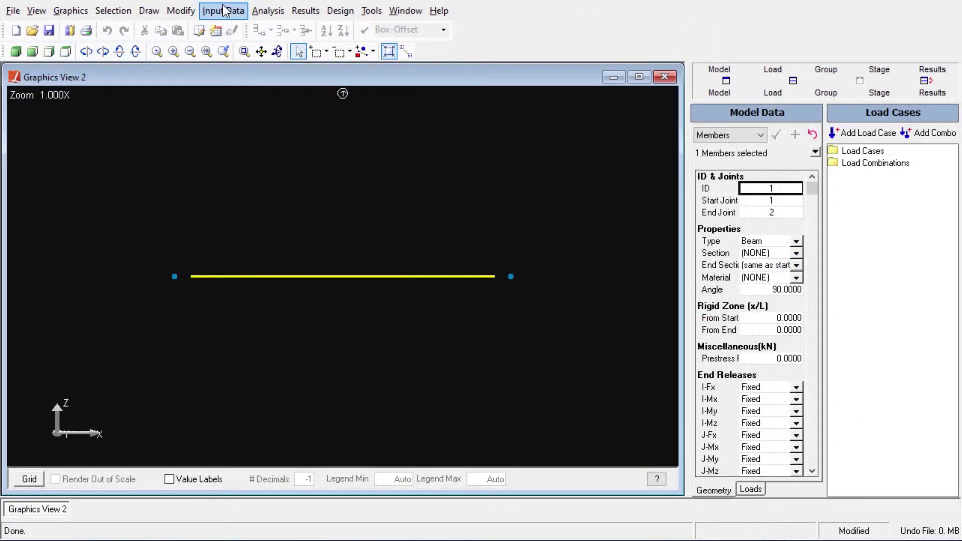
Connect the user database Section Database_2.lpsx to the project
click(224, 10)
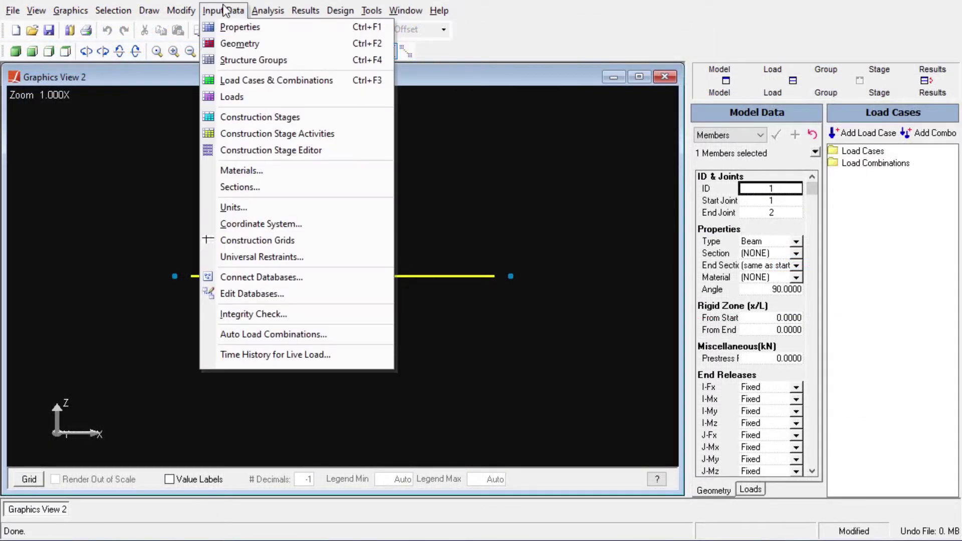
click(308, 284)
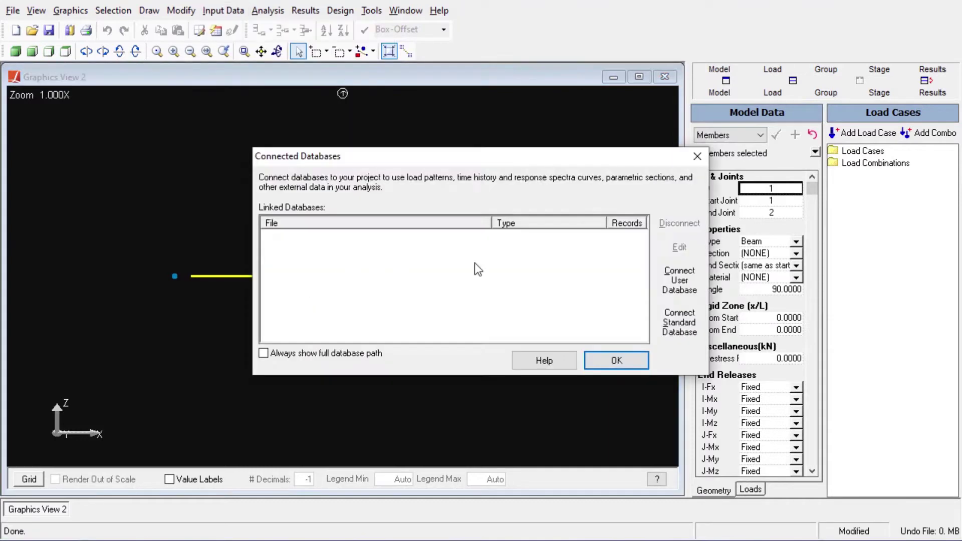
click(675, 287)
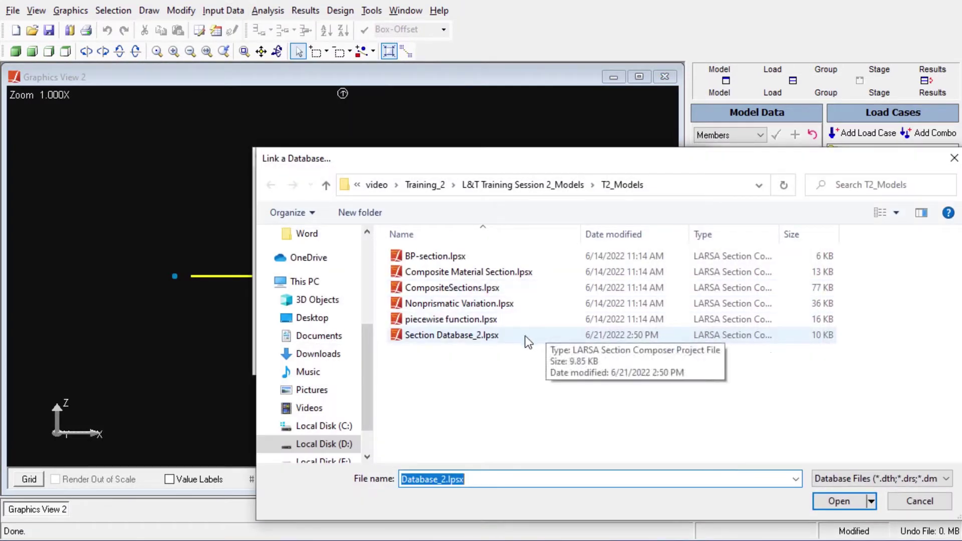
click(524, 336)
click(823, 506)
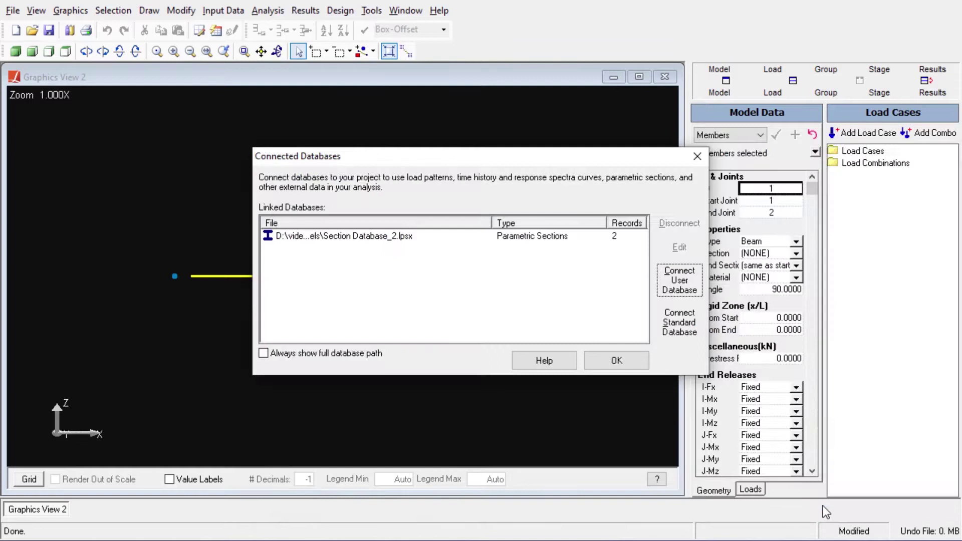
click(611, 363)
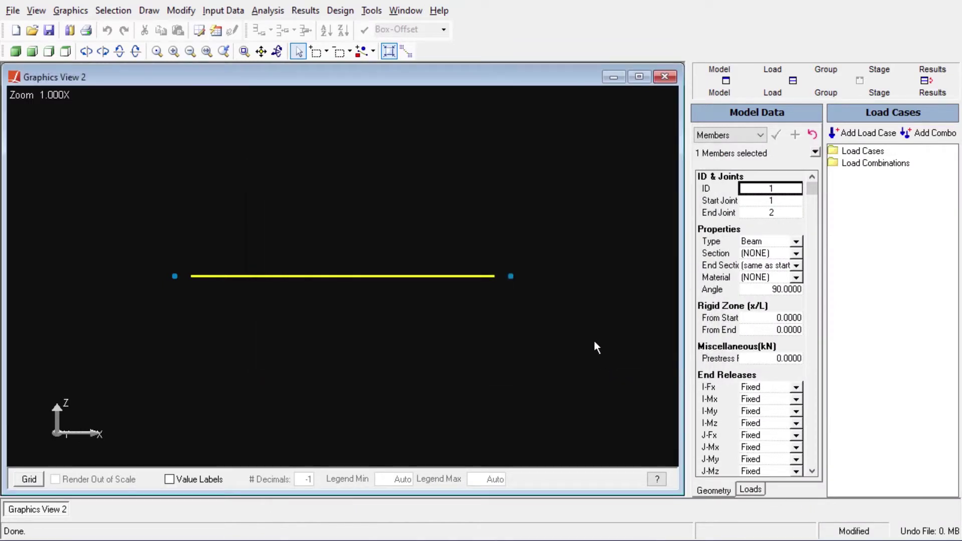
Assign the Box-Offset section to the selected member and apply the change
click(796, 254)
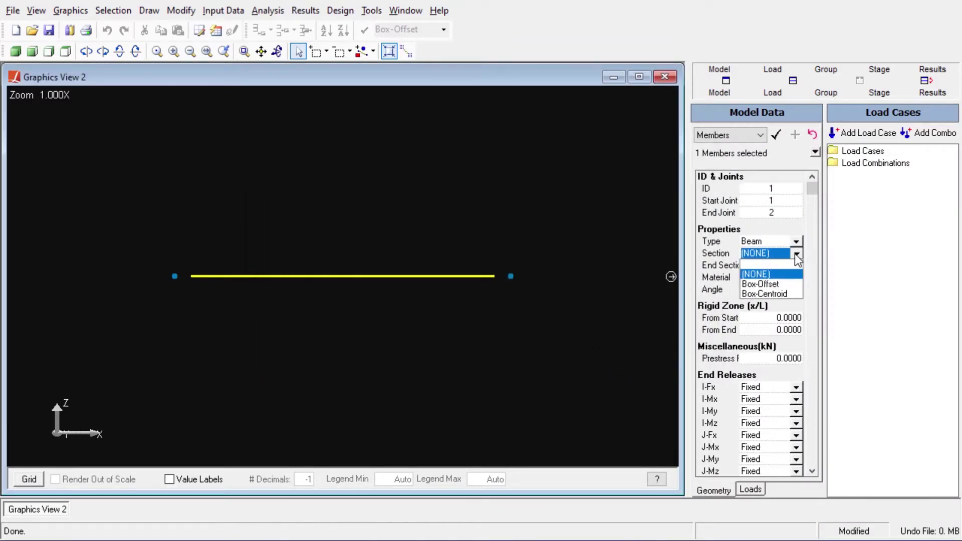
click(780, 283)
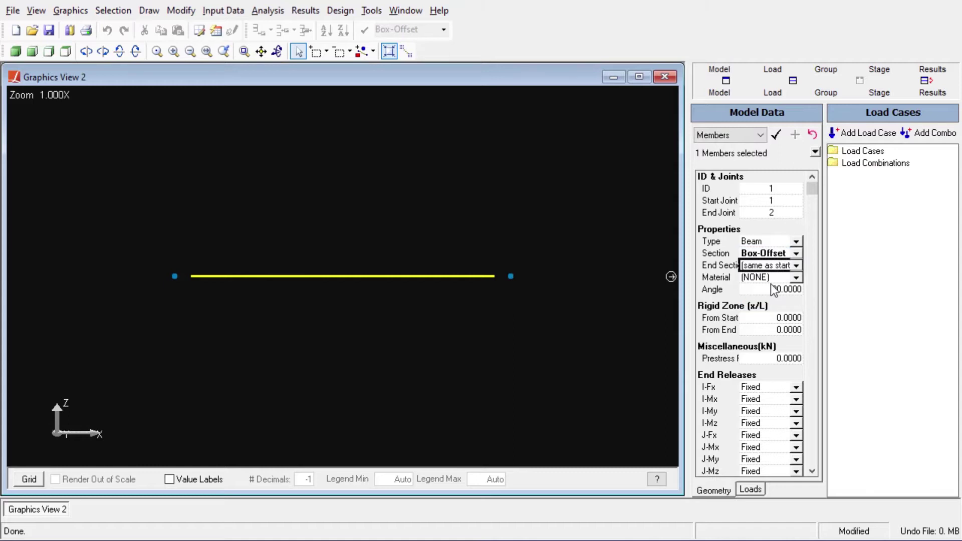
click(778, 135)
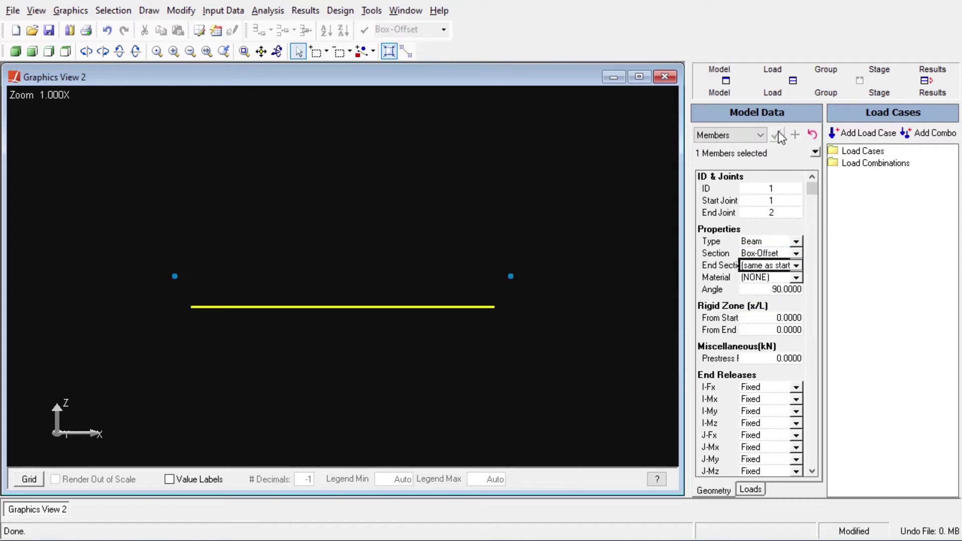
Inspect the Box-Offset girder's position relative to its joints in complete rendering, and restore simple rendering
click(72, 11)
click(149, 195)
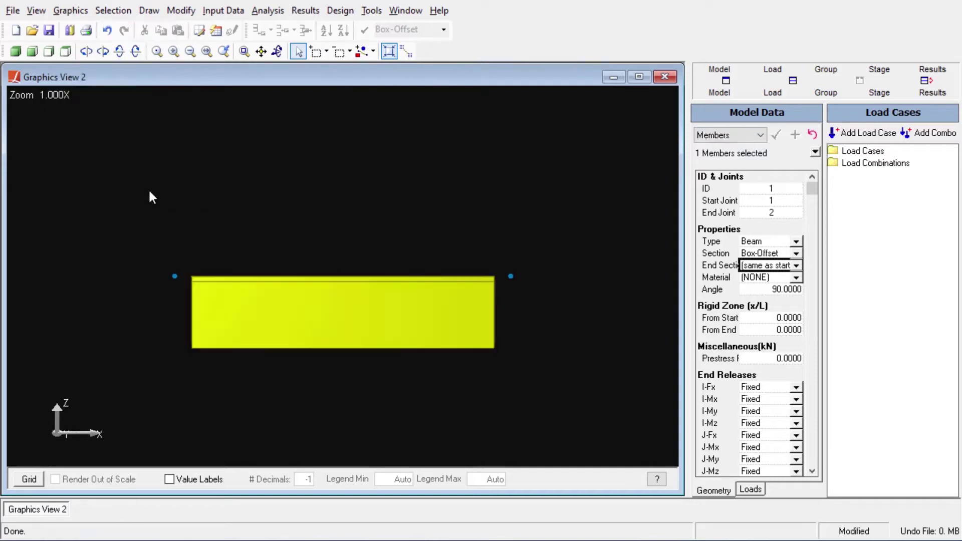
click(277, 51)
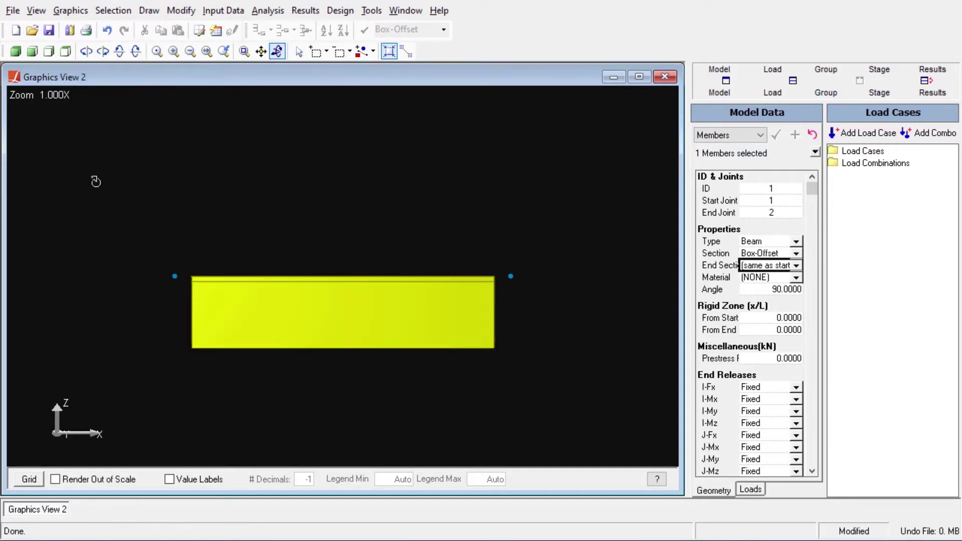
drag(95, 180, 576, 204)
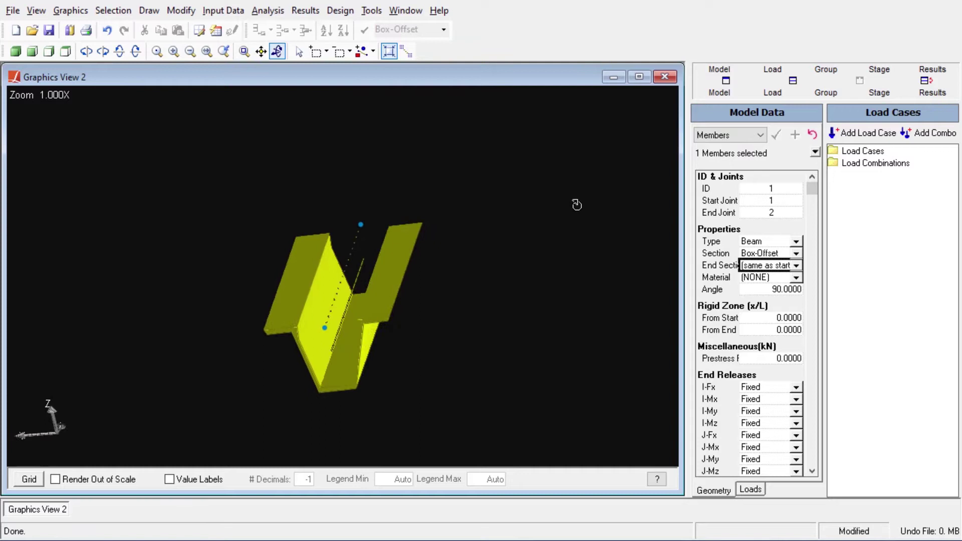
drag(647, 195, 111, 163)
click(30, 54)
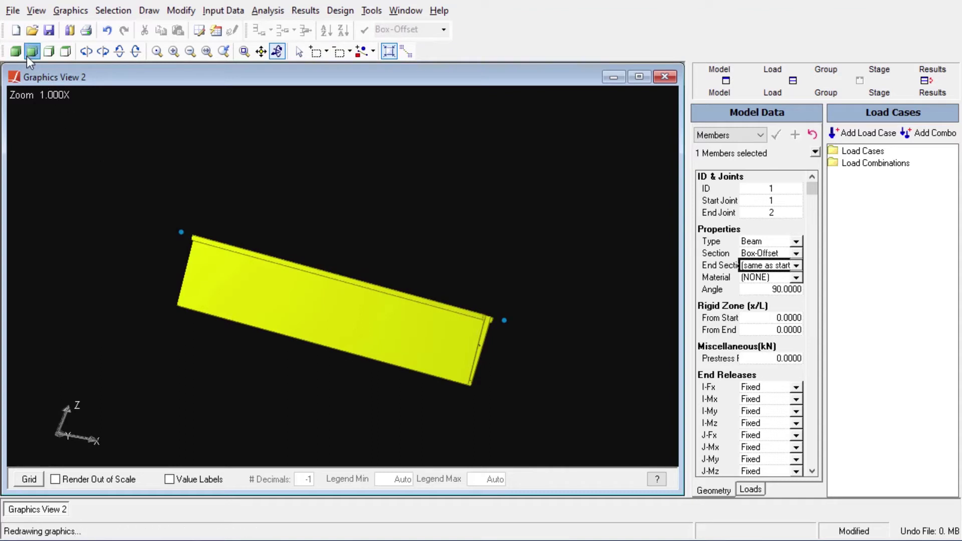
click(299, 51)
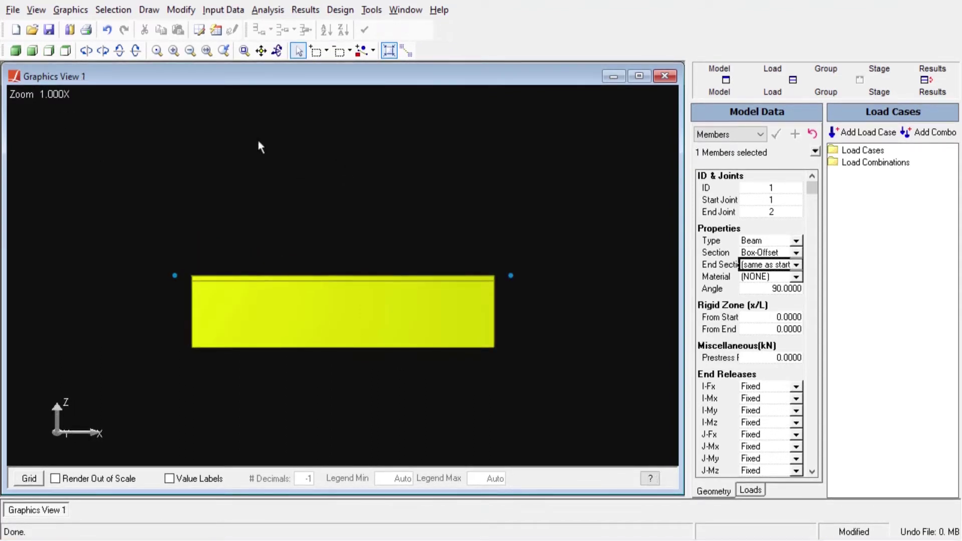
click(70, 9)
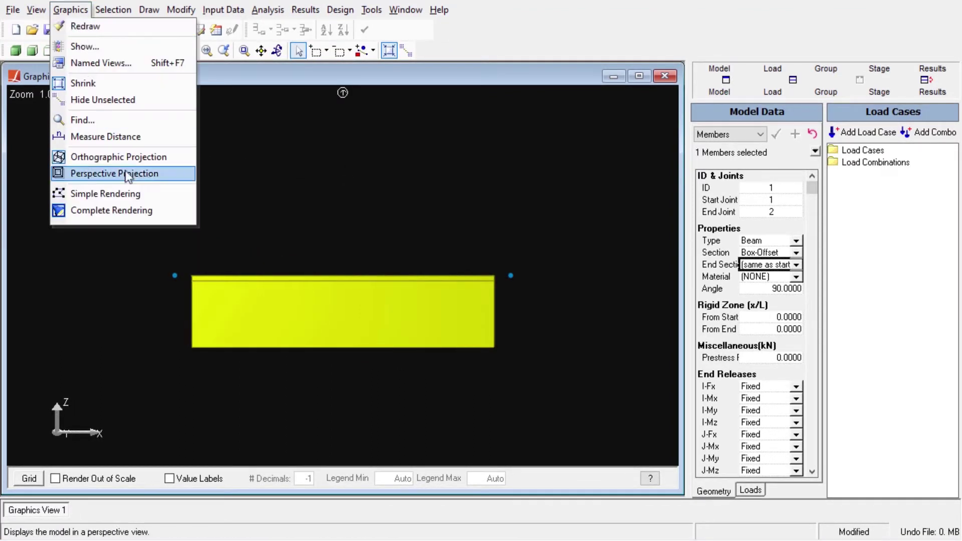
click(134, 196)
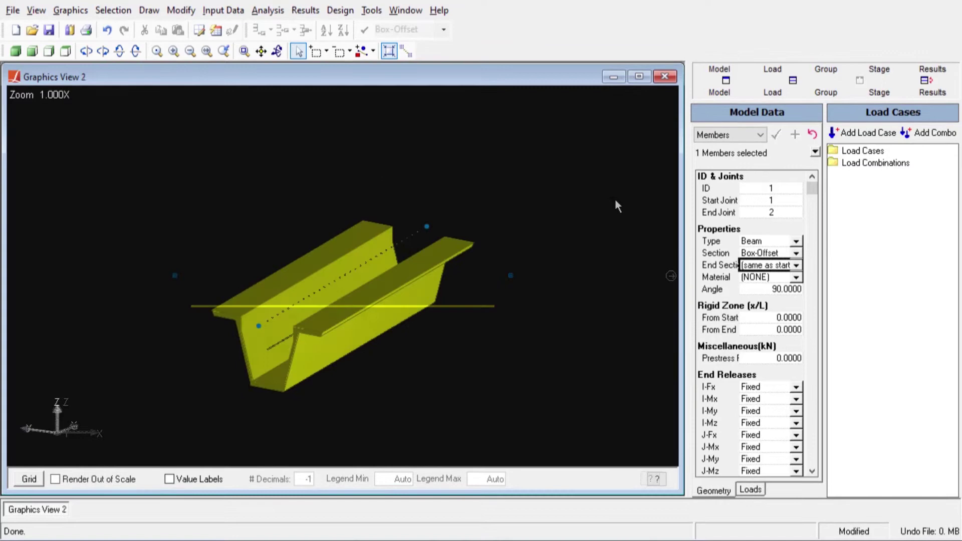
Change the member's section to Box-Centroid and apply the change
click(797, 255)
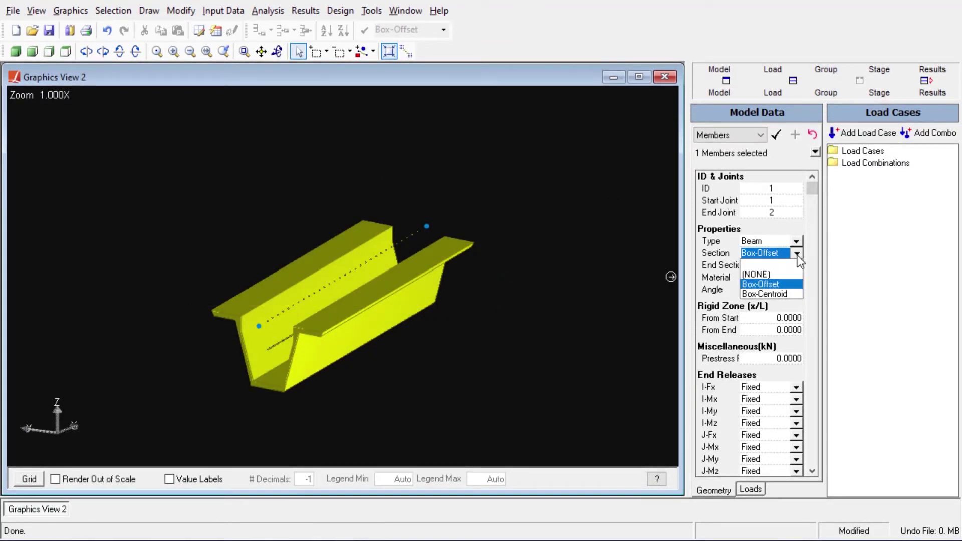
click(785, 294)
click(777, 135)
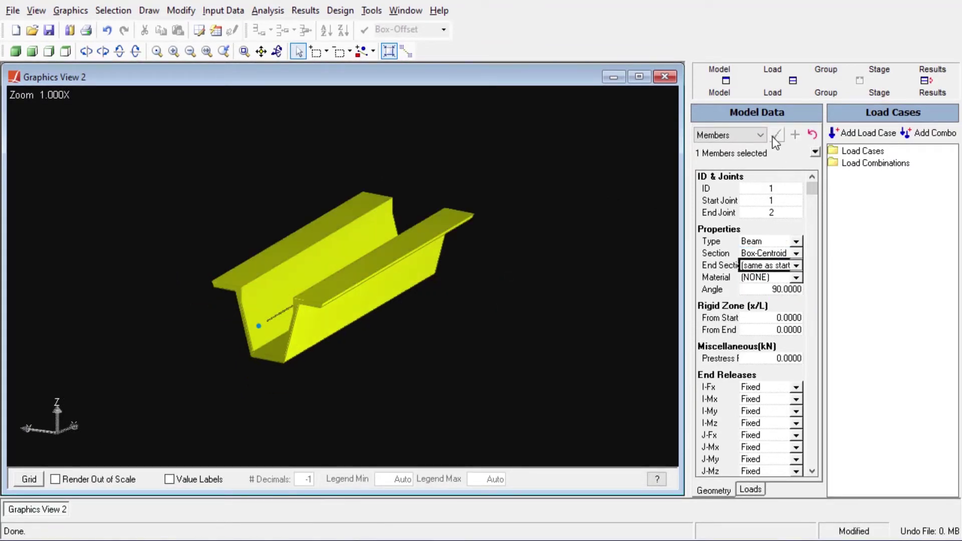
Examine the rendered Box-Centroid girder in 3D and from the XZ side, and return to simple rendering
click(277, 51)
mouse_move(346, 151)
mouse_down()
mouse_move(437, 279)
mouse_move(520, 241)
mouse_move(602, 246)
mouse_move(475, 256)
mouse_move(344, 301)
mouse_move(280, 302)
mouse_up()
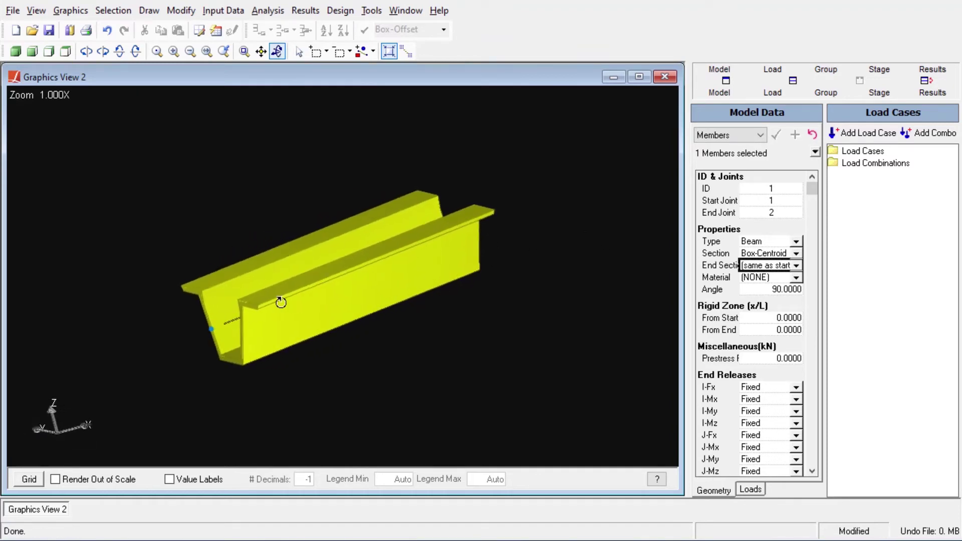
click(30, 52)
click(70, 11)
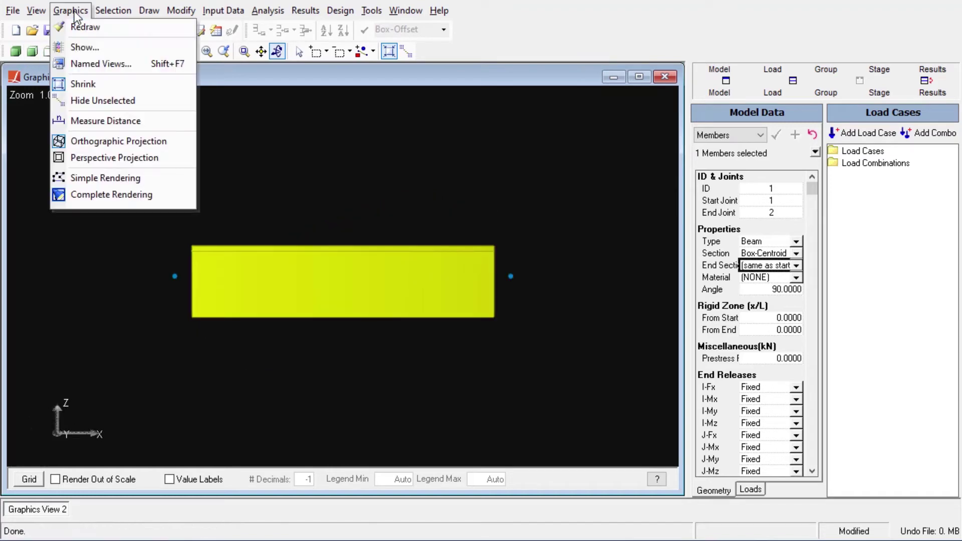
click(119, 175)
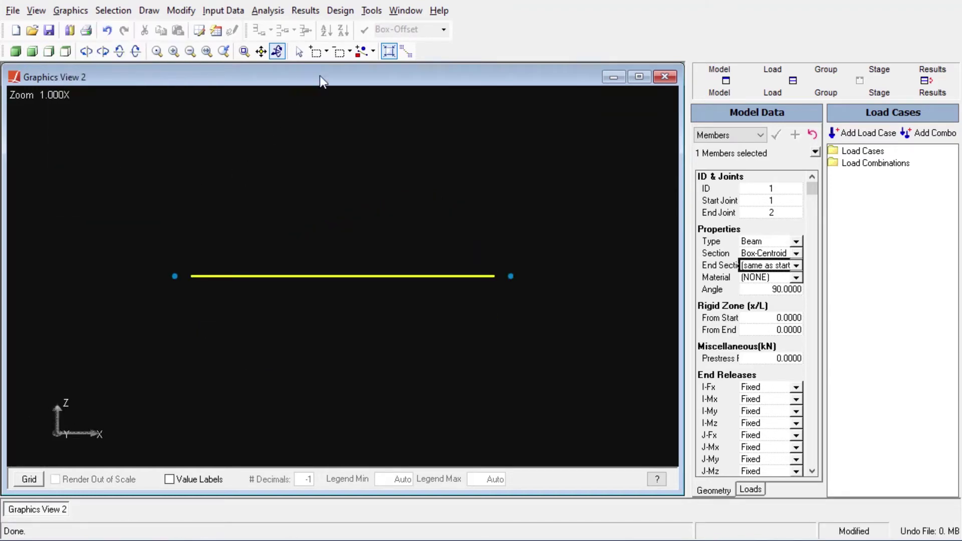
click(298, 53)
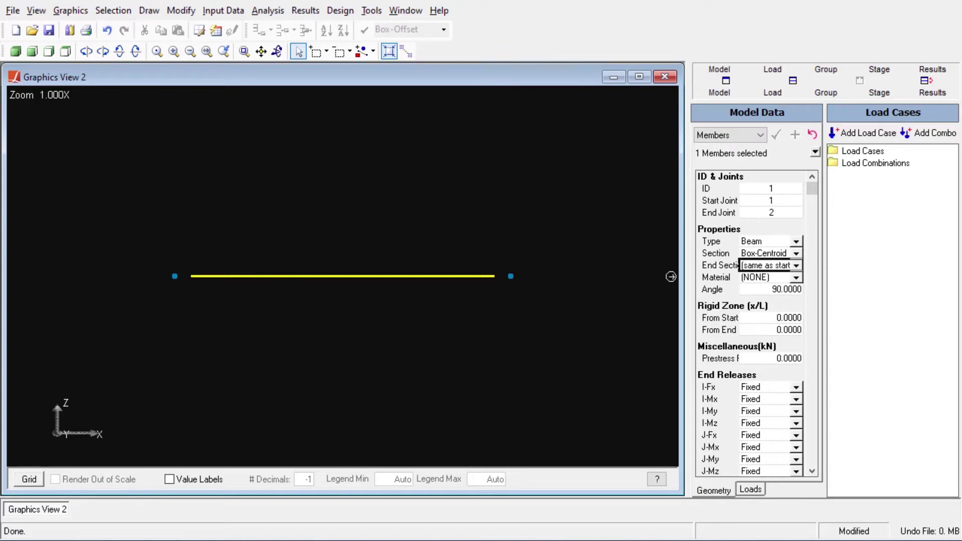
View the member end-on in the YZ plane with complete rendering
click(754, 88)
click(36, 54)
click(48, 51)
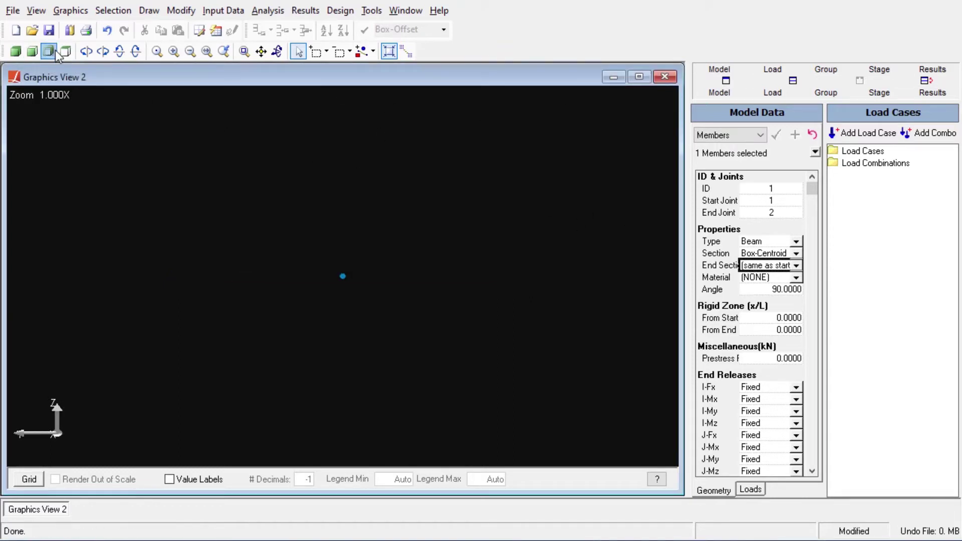
click(70, 10)
click(127, 196)
scroll(366, 260, up, 5)
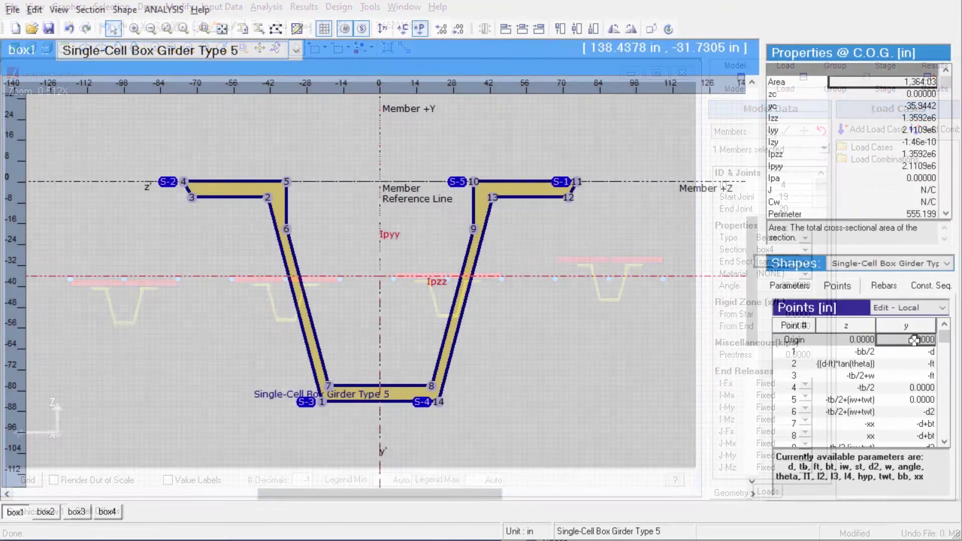
In Section Composer, set the y coordinate of the box1 girder's origin to -16 in
text(-16)
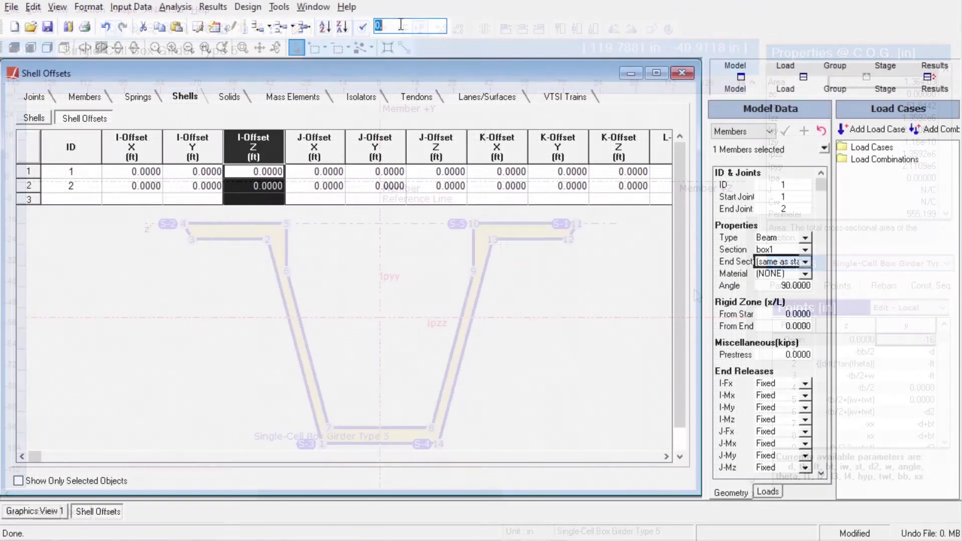
In LARSA 4D, set the I-Offset Z and J-Offset Z of both shells to -0.66666666667 ft
click(401, 24)
text(-)
text(0.66666666667)
key(Return)
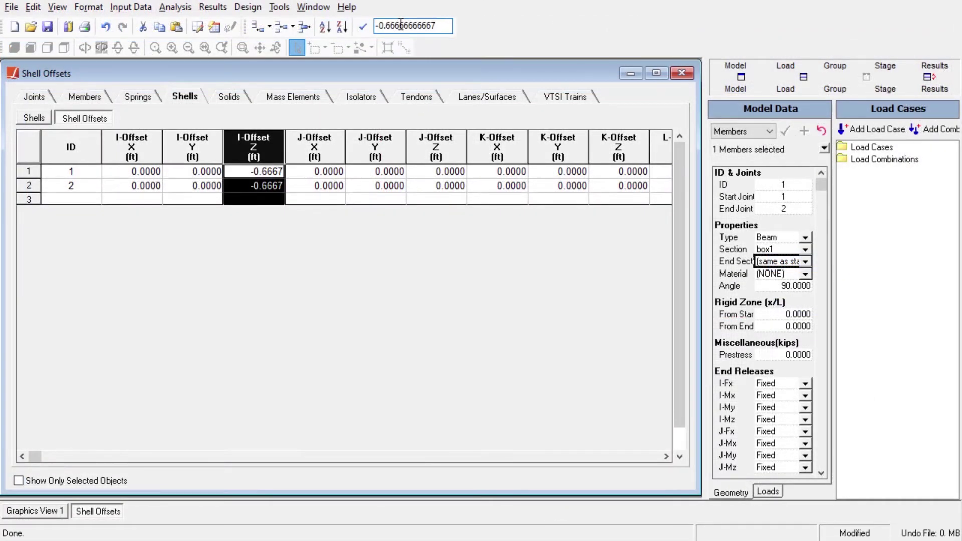
click(434, 147)
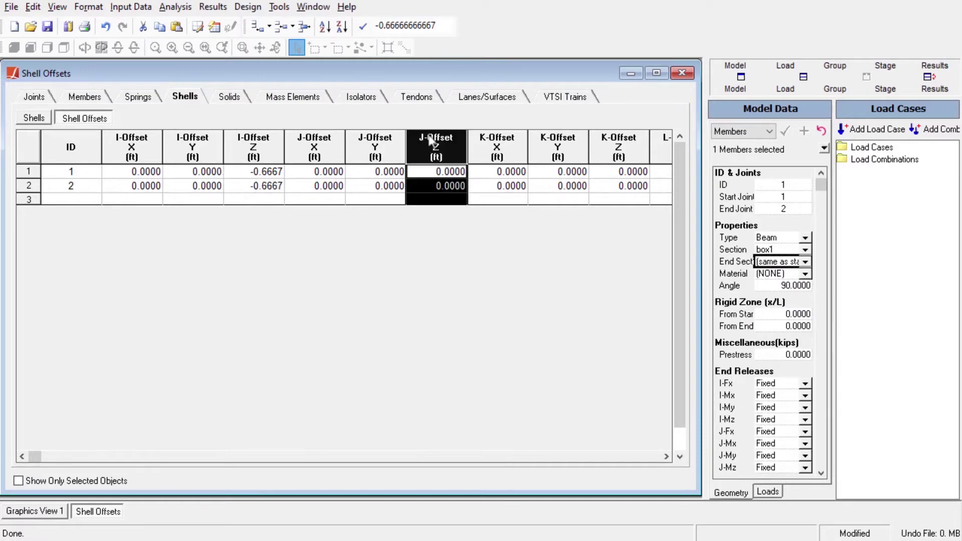
click(414, 26)
text(-)
text(0.66666666667)
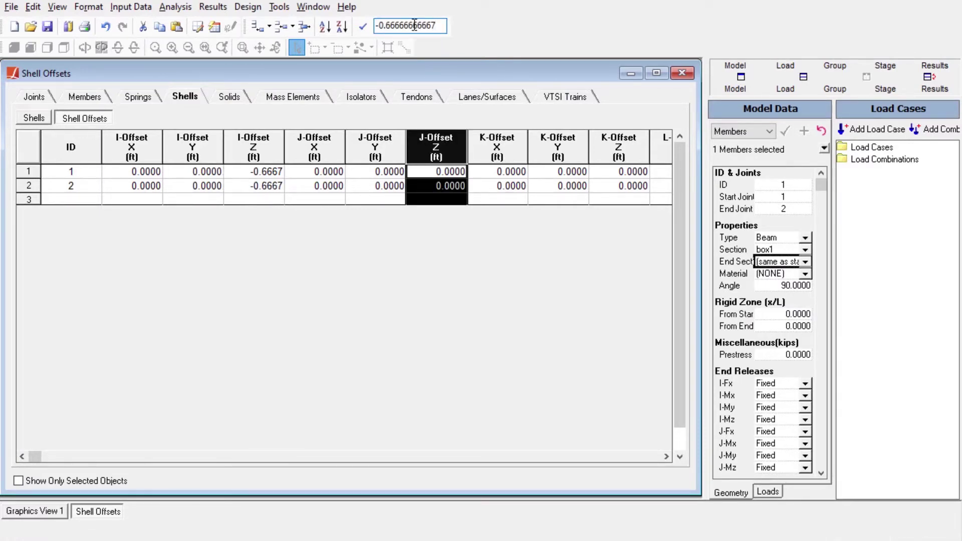
key(Return)
Set the K-Offset Z and L-Offset Z of both shells to -0.66666666667 ft and return to the graphics view
click(619, 147)
click(414, 25)
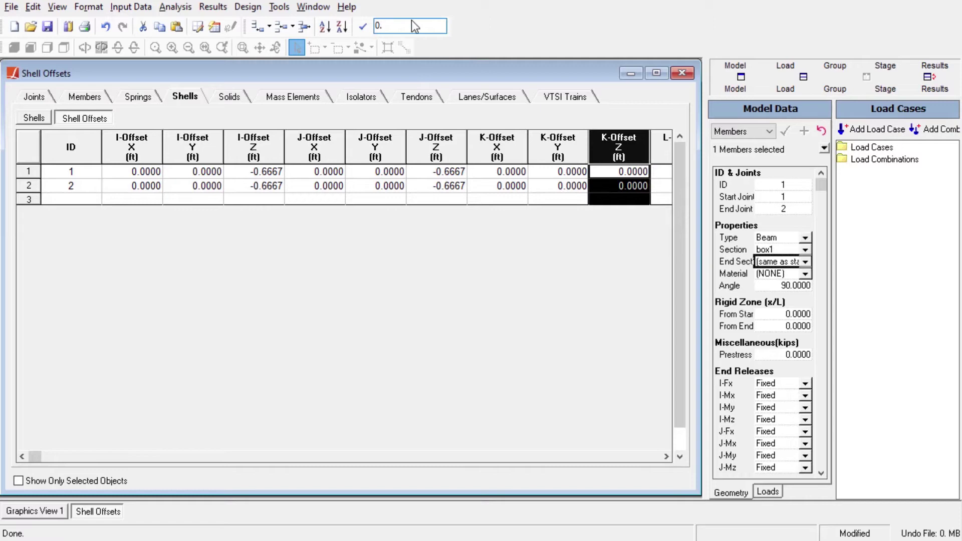
text(-)
text(0.66666666667)
key(Return)
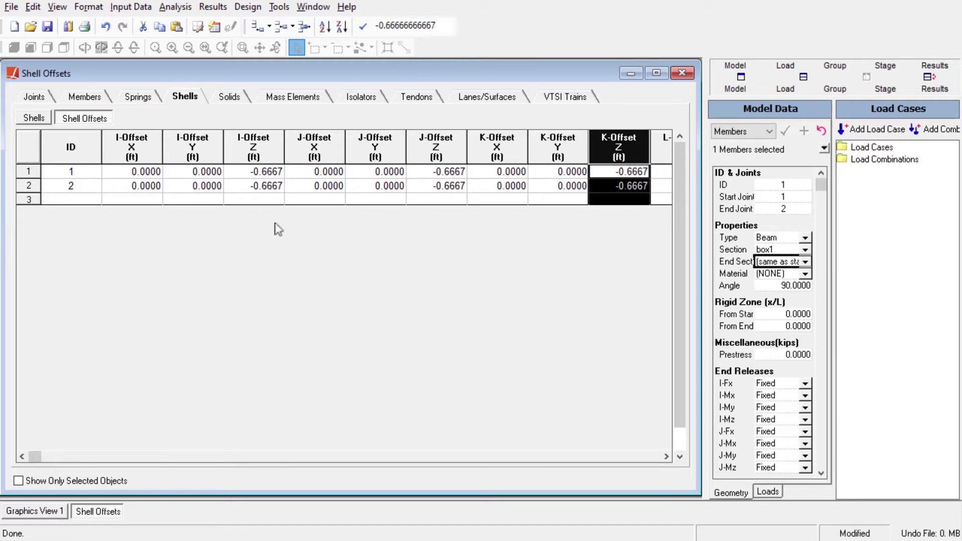
click(119, 456)
click(592, 132)
click(422, 21)
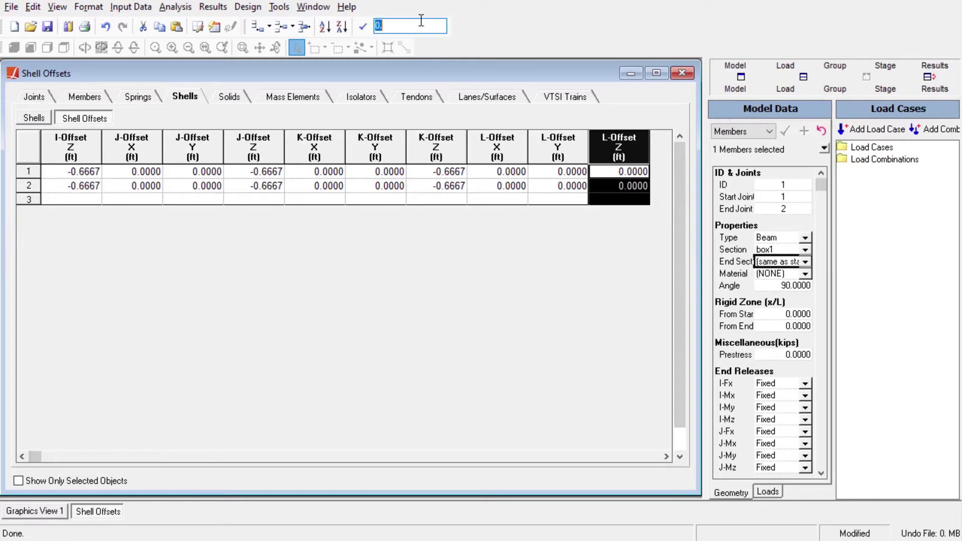
text(-)
text(0.66666666667)
key(Return)
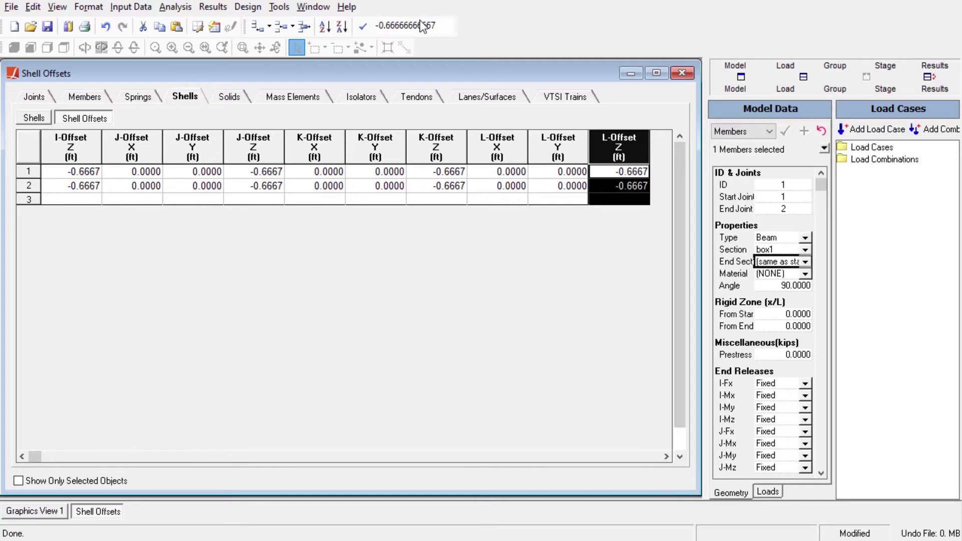
click(48, 516)
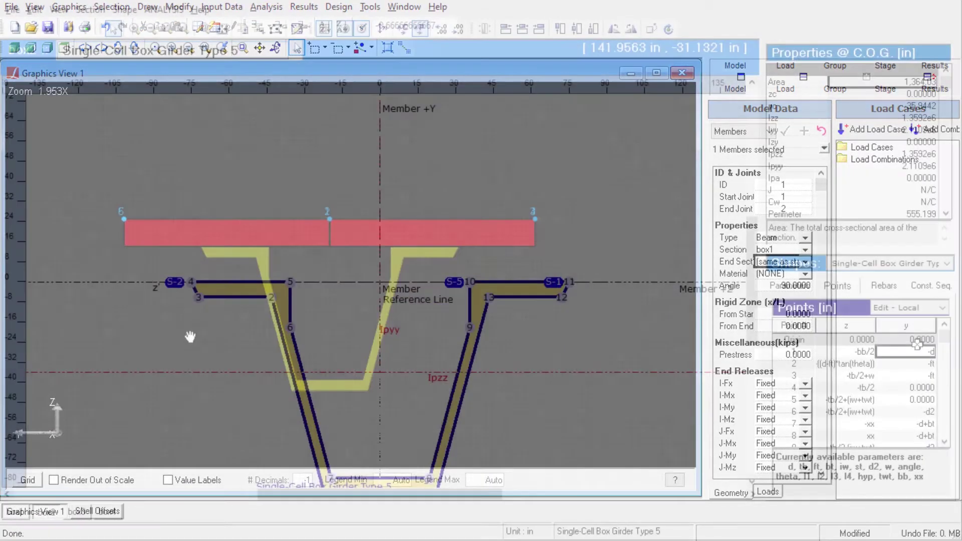
In Section Composer, set the y coordinate of the box2 girder's origin to -8 in and deselect the shape
text(-8)
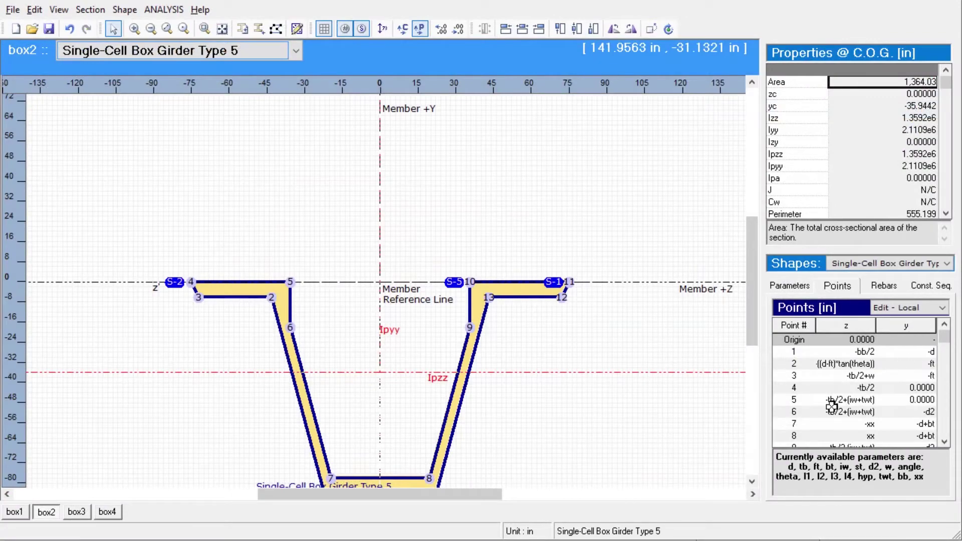
key(Return)
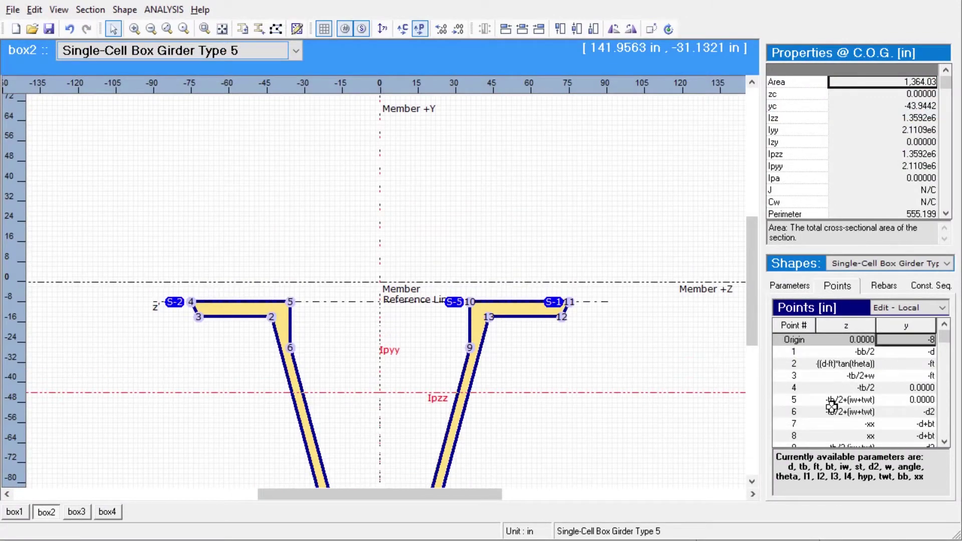
click(440, 237)
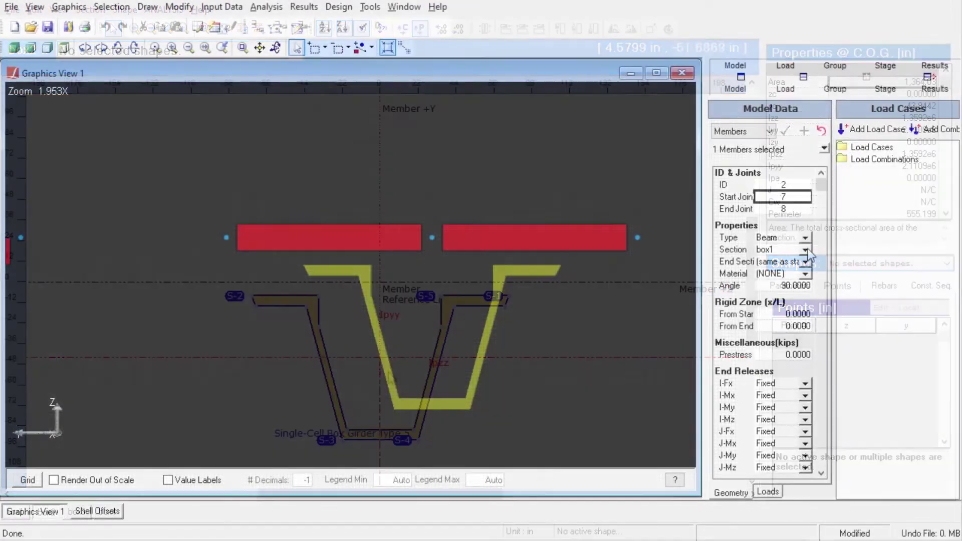
Assign the box2 section to member 2 and apply the change
click(806, 249)
click(771, 310)
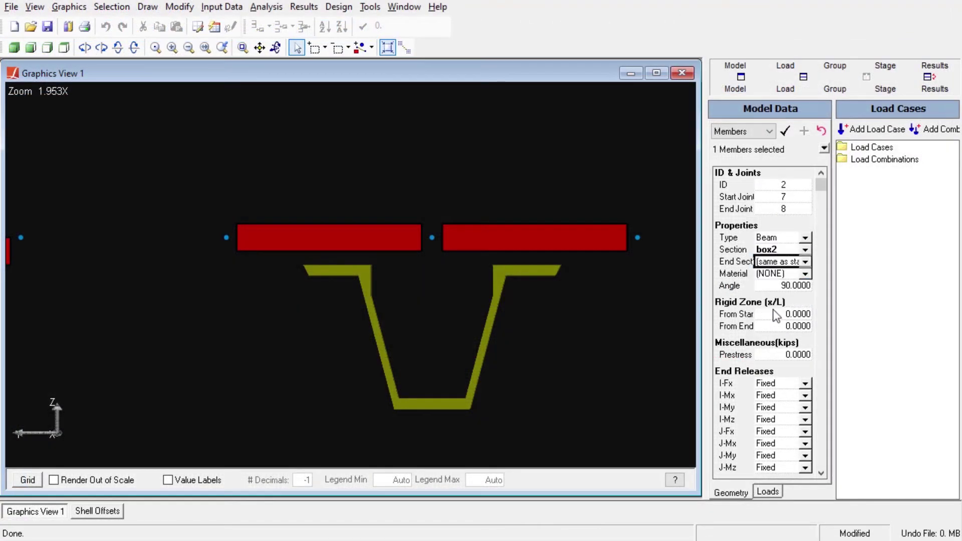
click(786, 131)
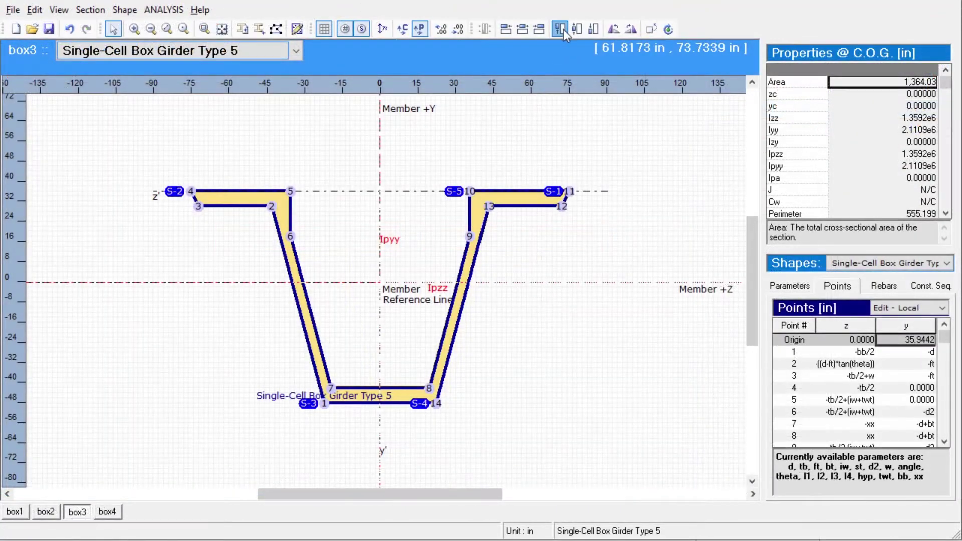
In Section Composer, align the top of the box3 girder with the member reference line and deselect the shape
click(562, 28)
click(698, 323)
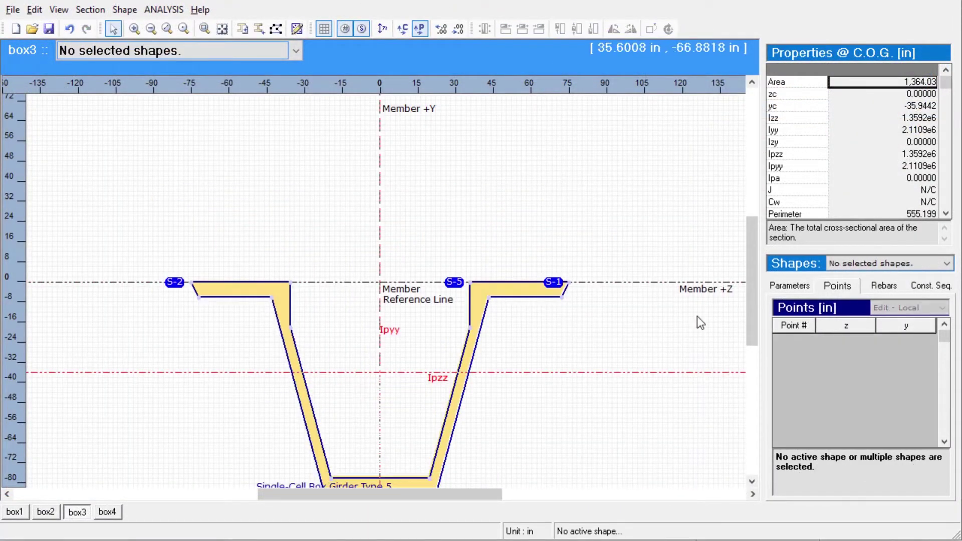
click(753, 376)
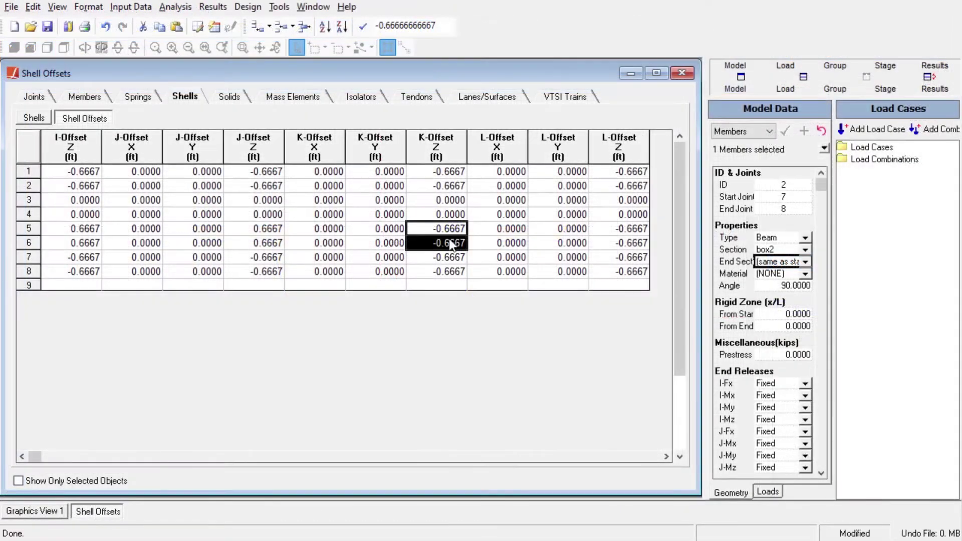
In LARSA 4D, set the K-Offset Z and L-Offset Z of shells 5 and 6 to 0.66666666667 ft
click(432, 26)
click(432, 26)
drag(634, 229, 634, 243)
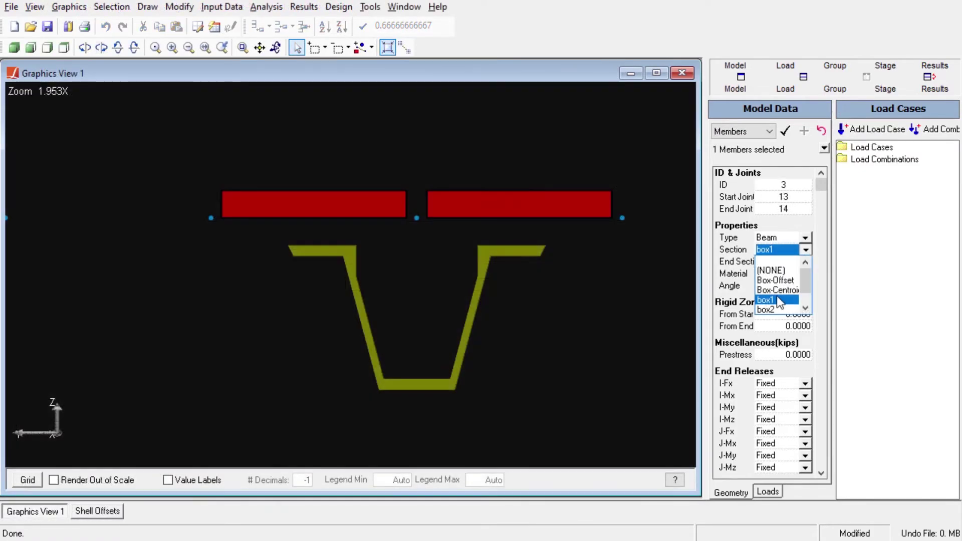
Assign the box3 section to member 3 and apply the change
scroll(779, 301, down, 1)
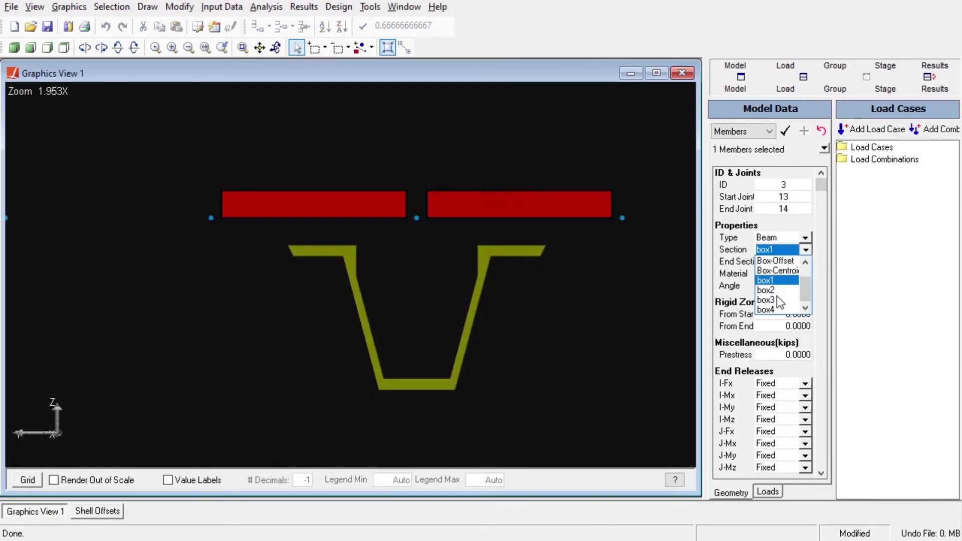
click(778, 291)
click(786, 131)
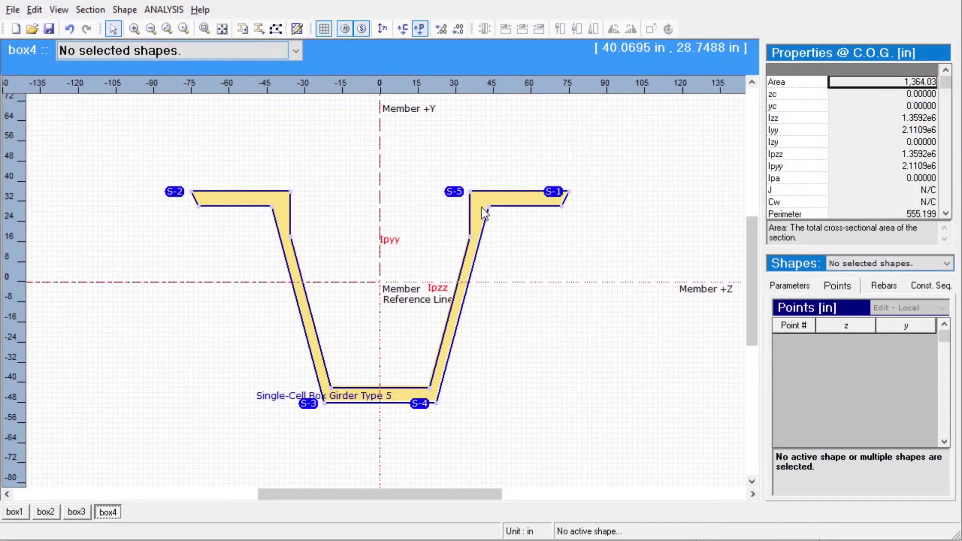
In Section Composer, select the box4 girder to check its origin coordinates and deselect it
click(483, 213)
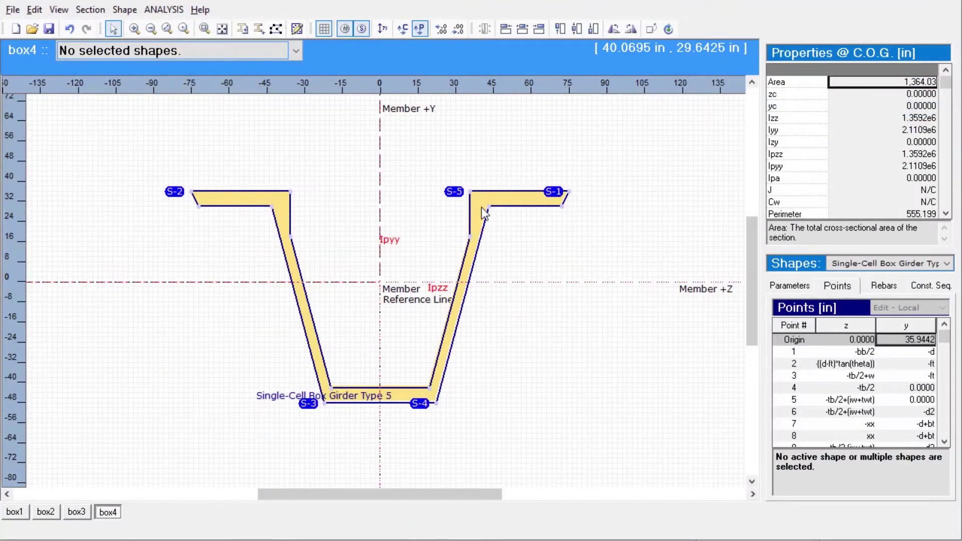
click(530, 269)
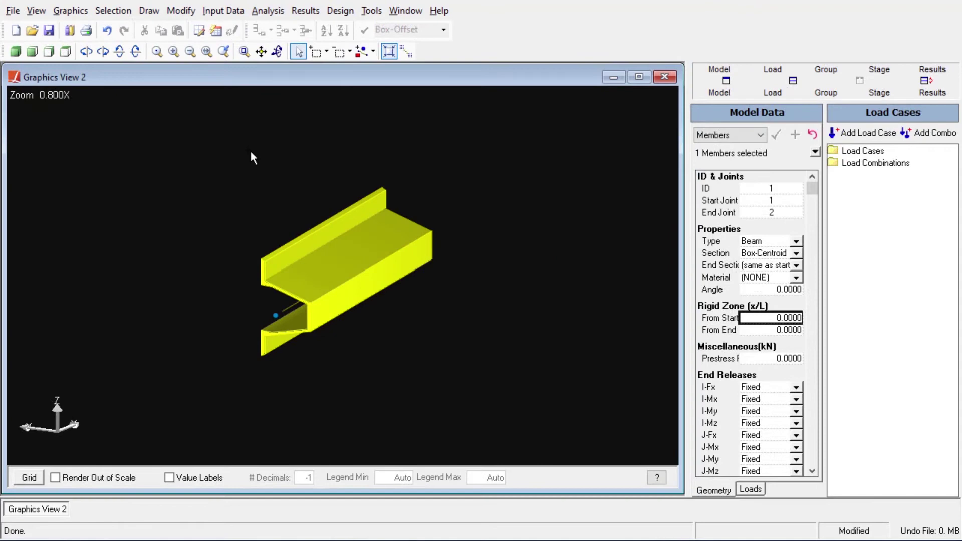
In LARSA 4D, set the orientation angle of the Box-Centroid member to 90 and inspect the rendered member
click(277, 51)
drag(251, 191, 200, 287)
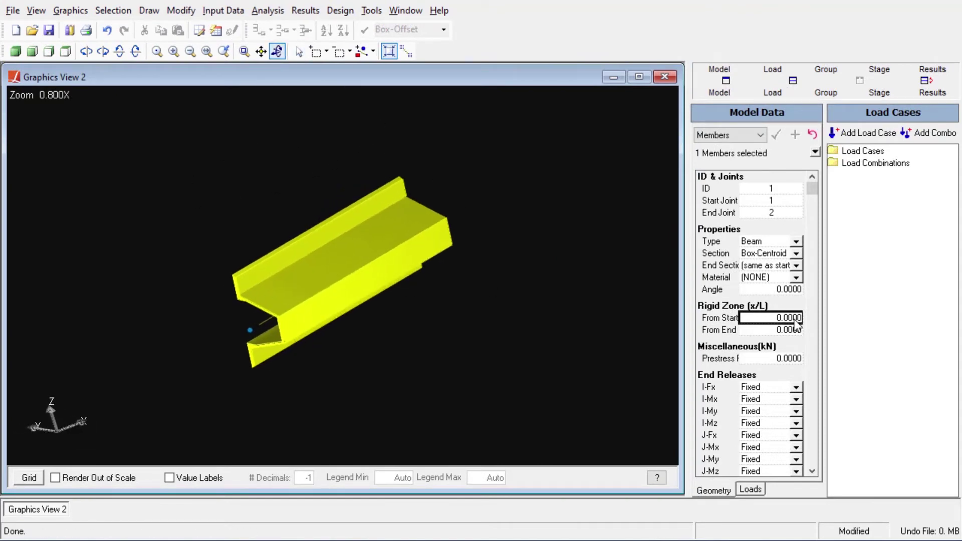
click(796, 295)
text(90)
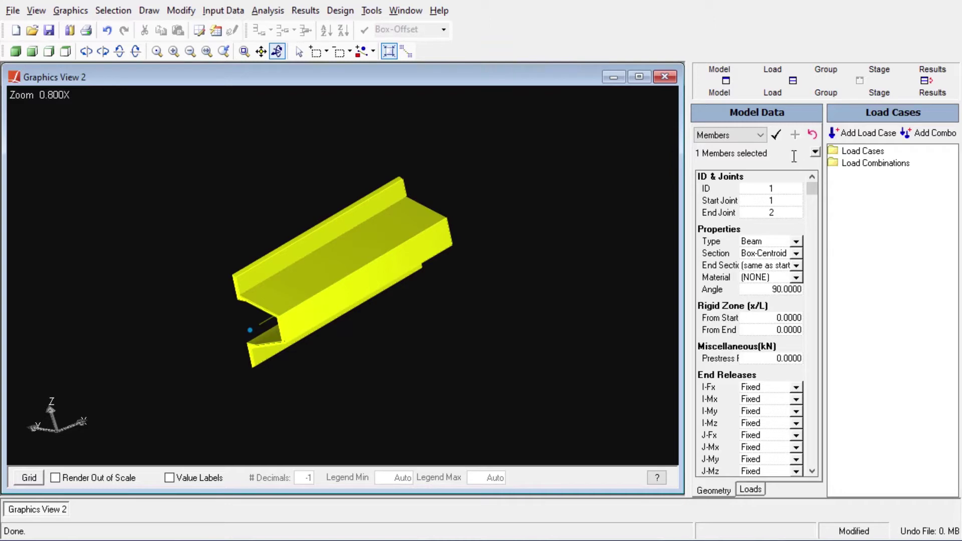
click(777, 134)
drag(295, 99, 511, 135)
click(33, 52)
click(15, 51)
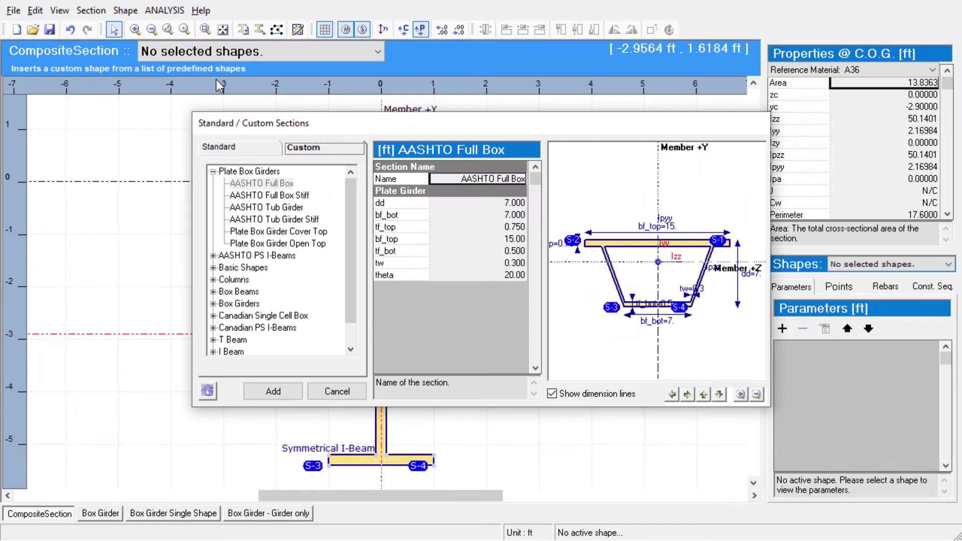
In Section Composer, add a custom Rectangle from the basic shapes to CompositeSection with d 0.8 ft and b 4 ft
scroll(319, 206, down, 1)
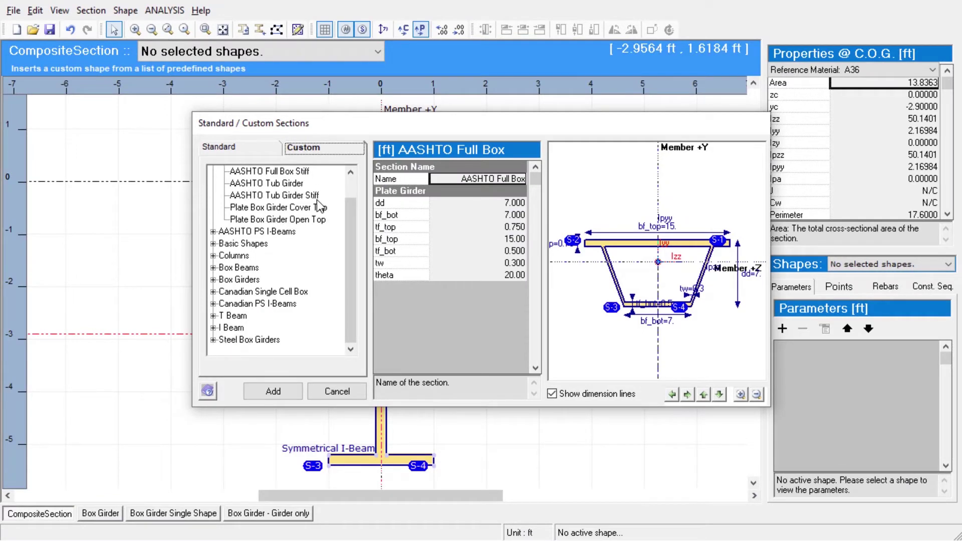
click(213, 244)
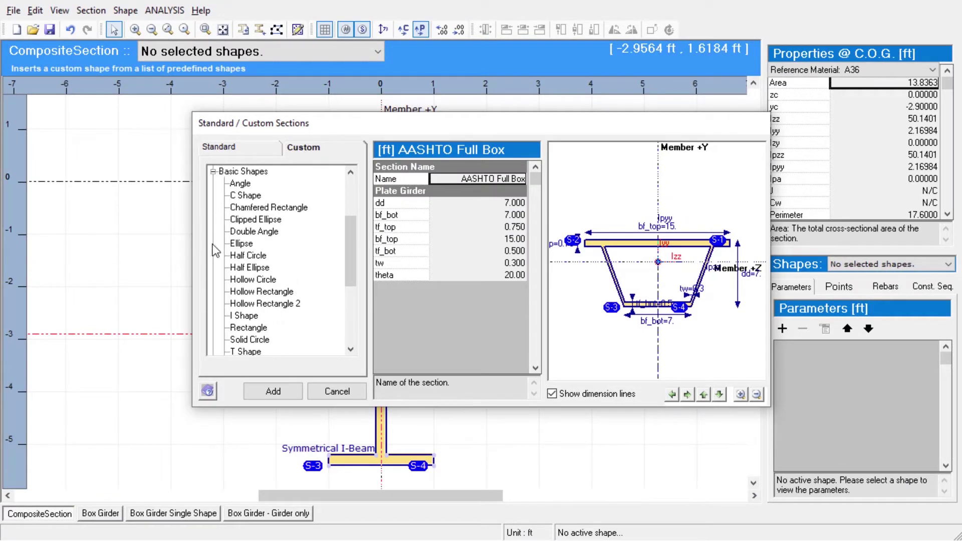
click(255, 328)
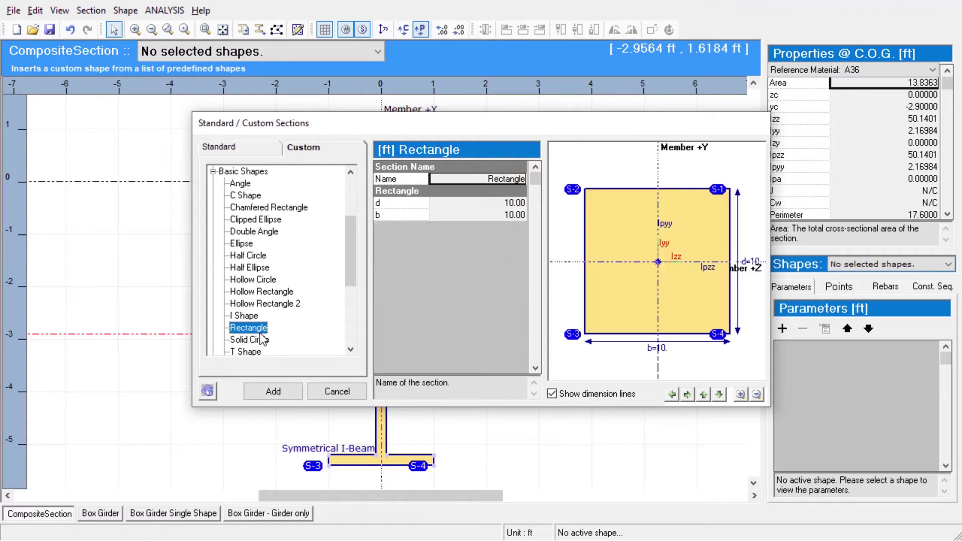
click(509, 204)
text(6)
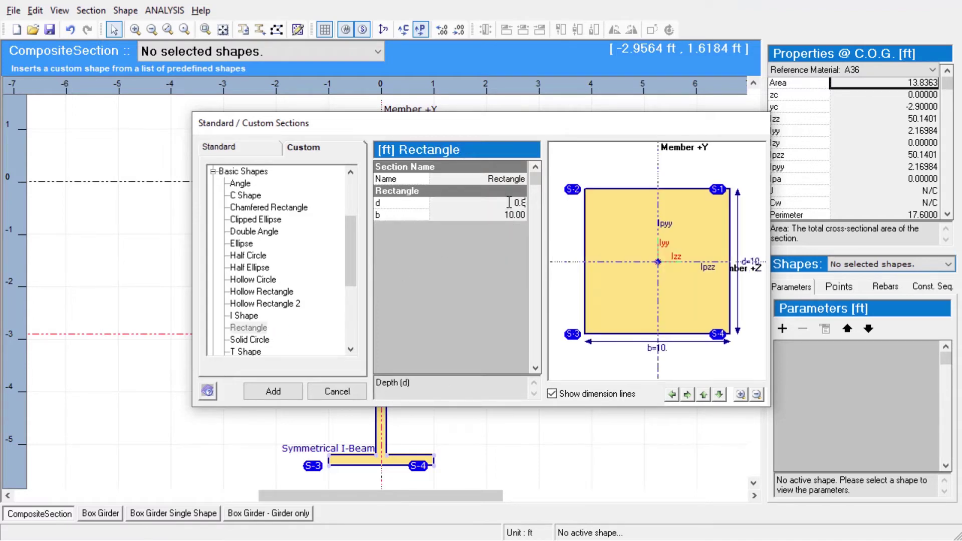
click(521, 216)
text(4)
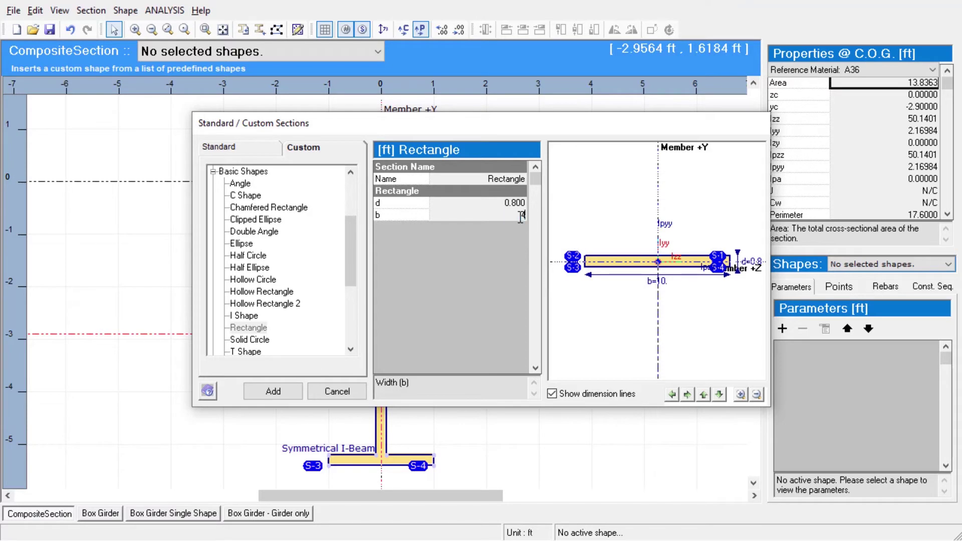
click(492, 203)
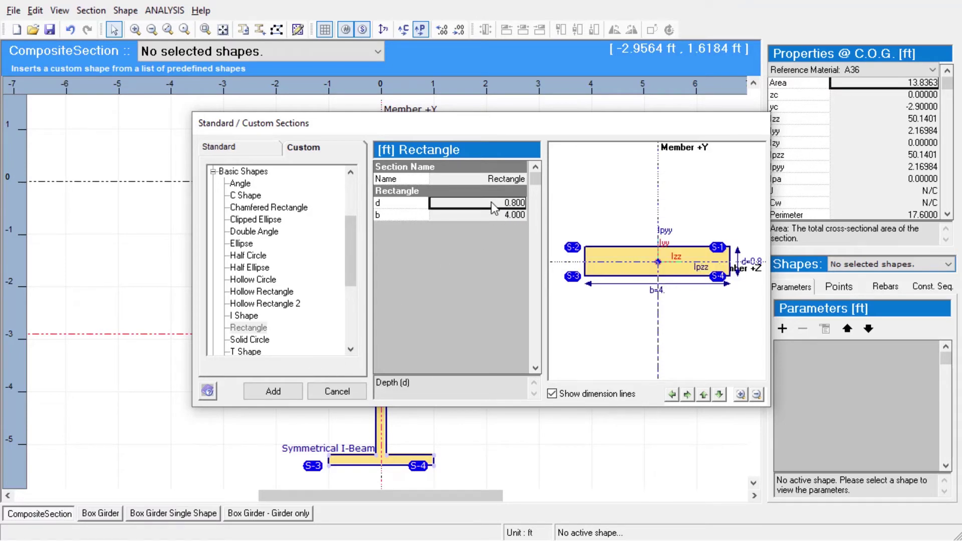
click(274, 391)
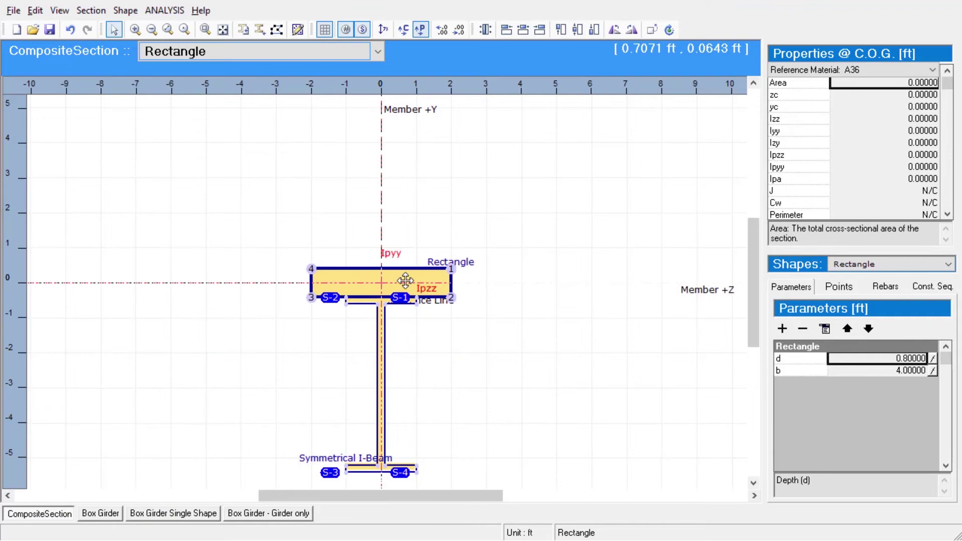
Move the rectangle above the I-beam, align it with Symmetrical I-Beam - Center (Z), and deselect it
drag(406, 281, 429, 229)
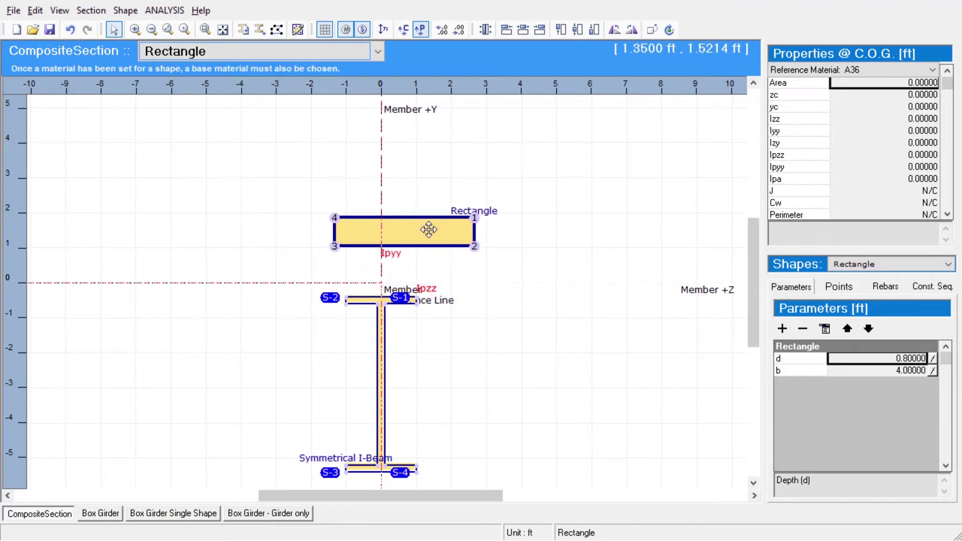
scroll(429, 230, up, 2)
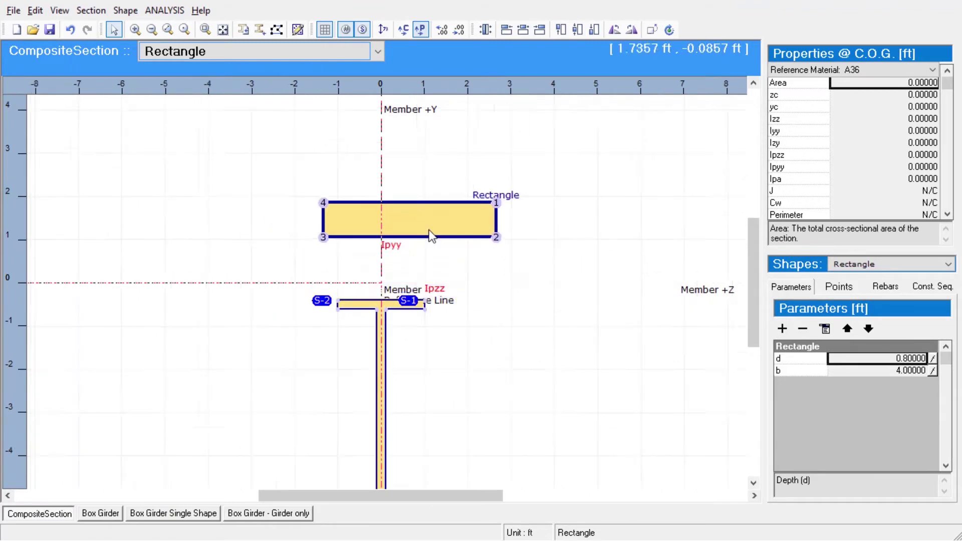
click(757, 368)
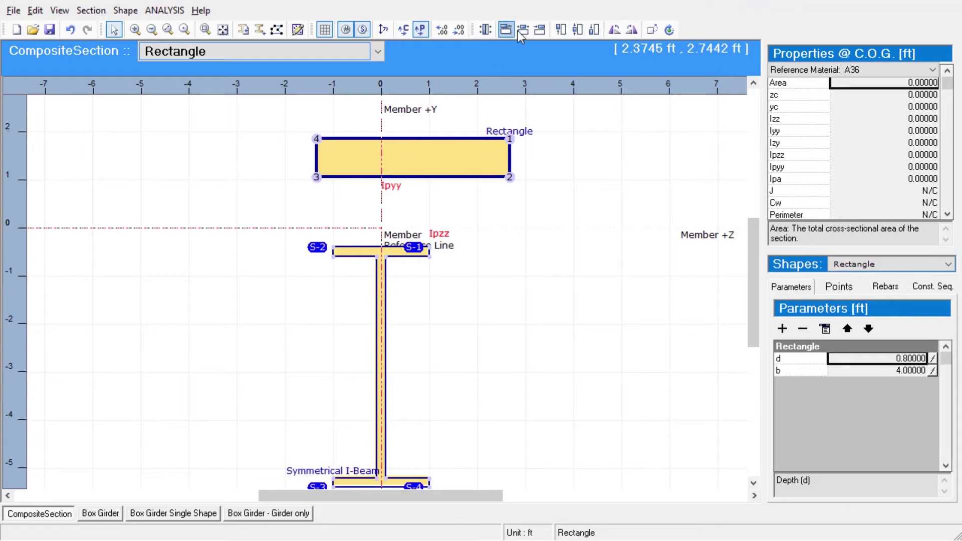
click(520, 32)
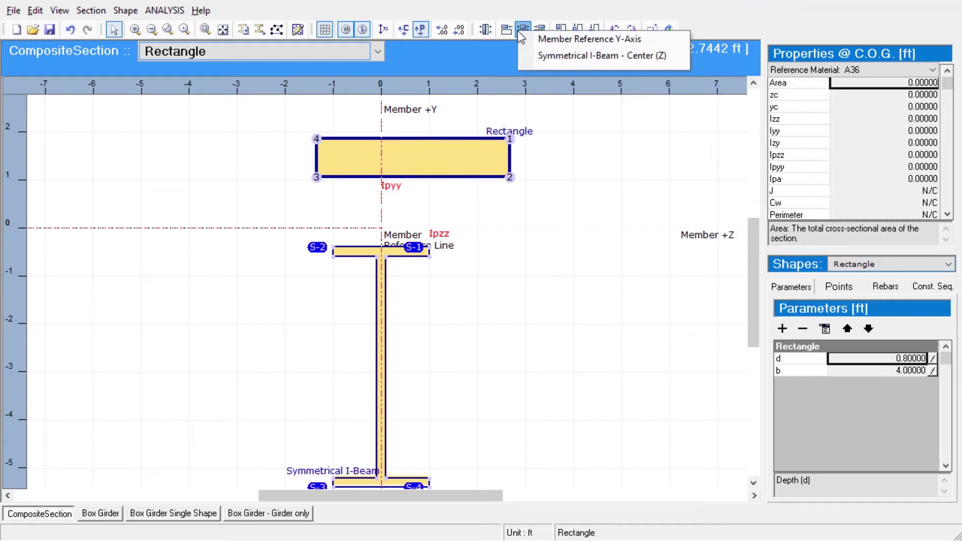
click(570, 59)
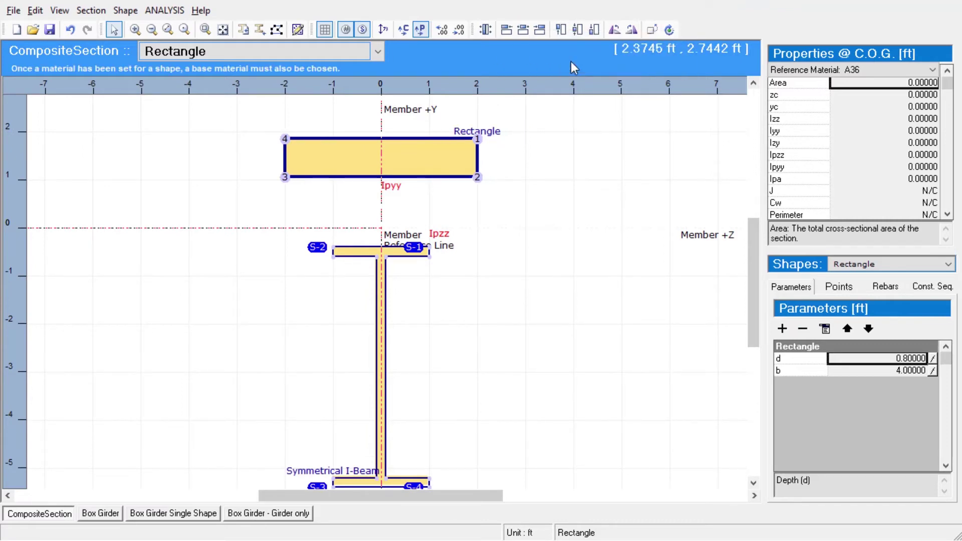
click(556, 181)
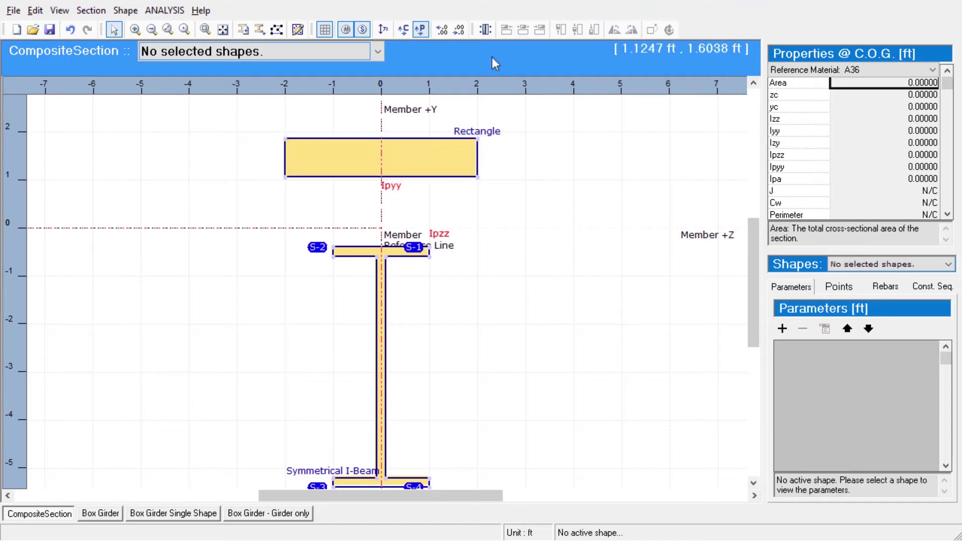
Snap the rectangle's bottom edge onto the top edge of the I-beam's upper flange and deselect it
click(482, 37)
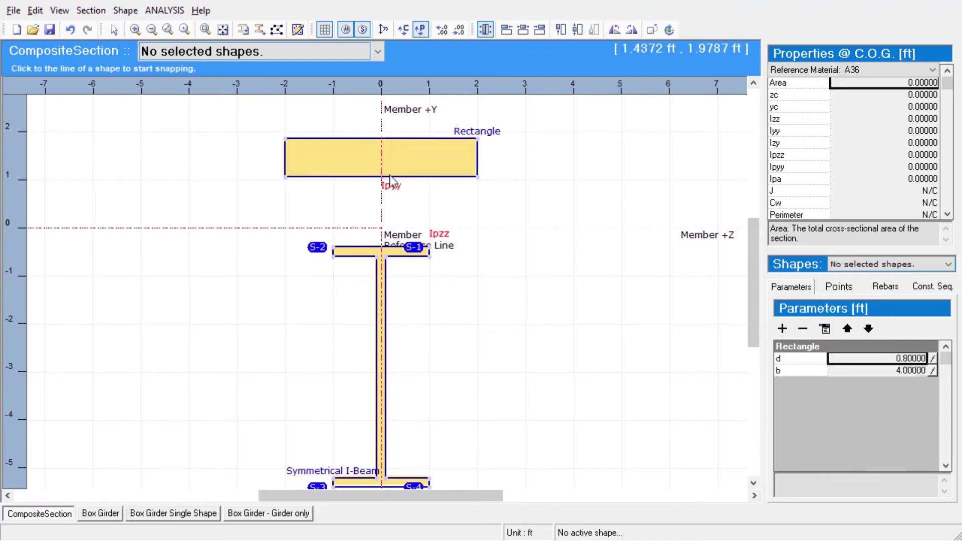
click(388, 178)
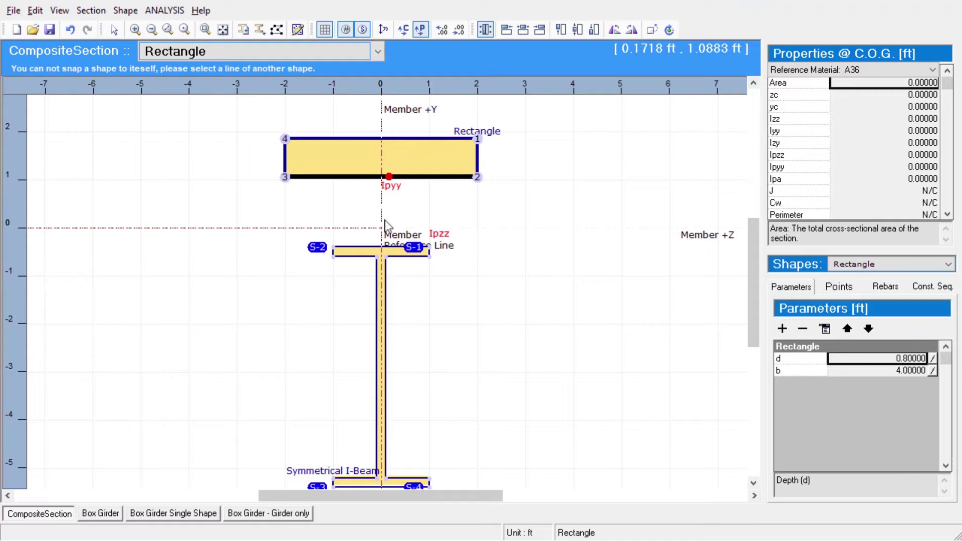
click(384, 247)
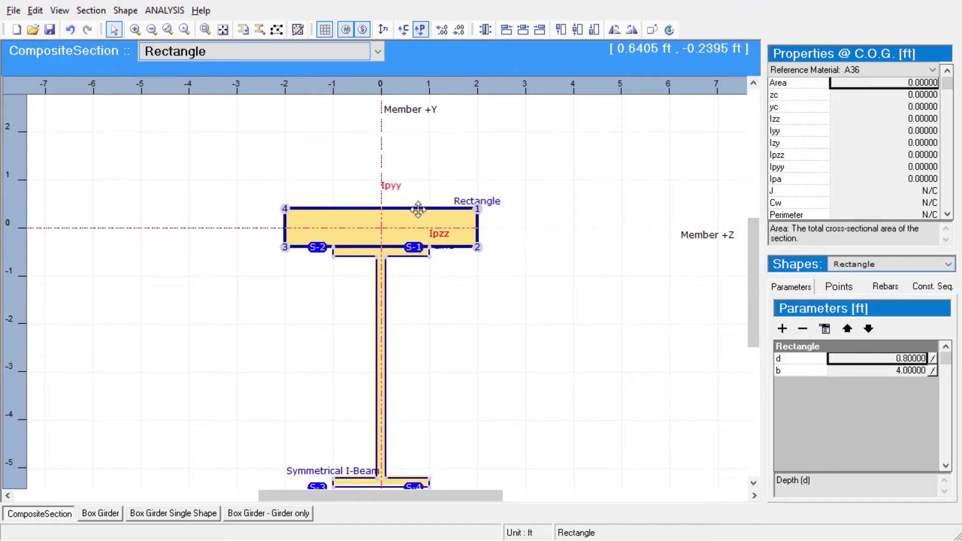
click(457, 179)
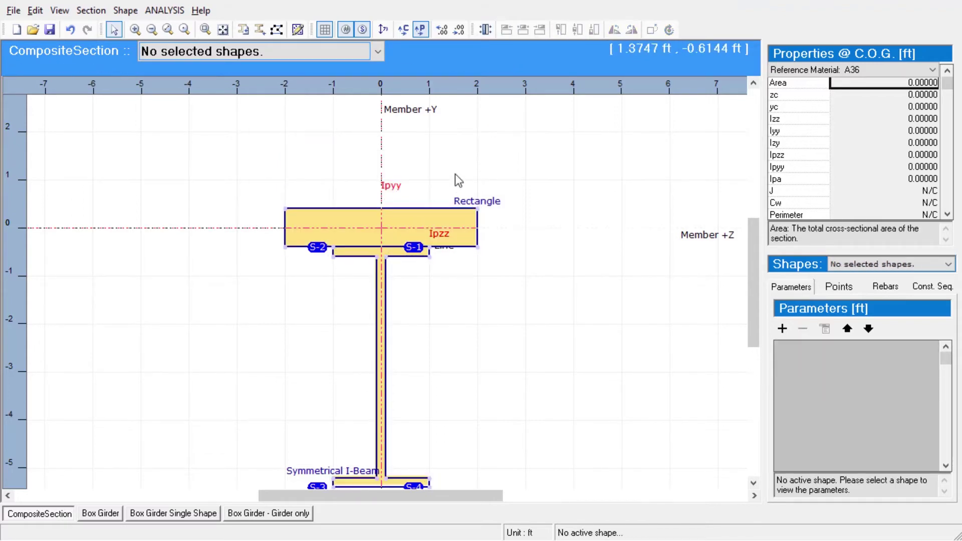
scroll(754, 374, down, 1)
scroll(757, 375, up, 1)
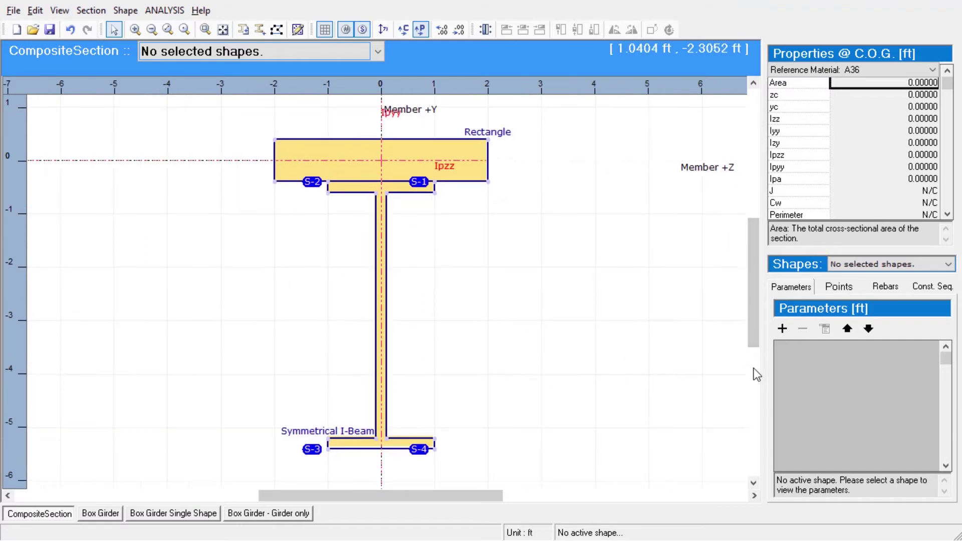
Assign the material Concrete\Fc_4 to the Rectangle in CompositeSection's composite materials
click(96, 11)
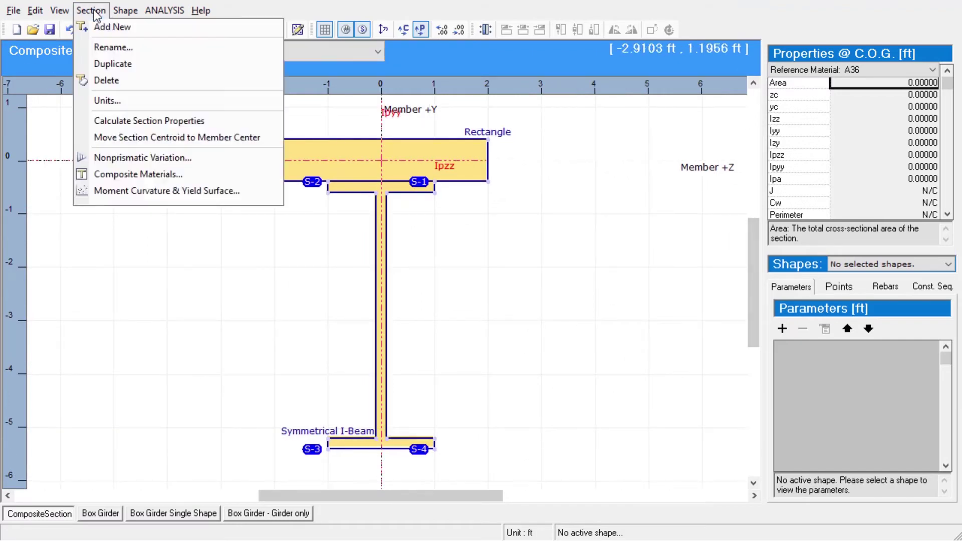
click(173, 173)
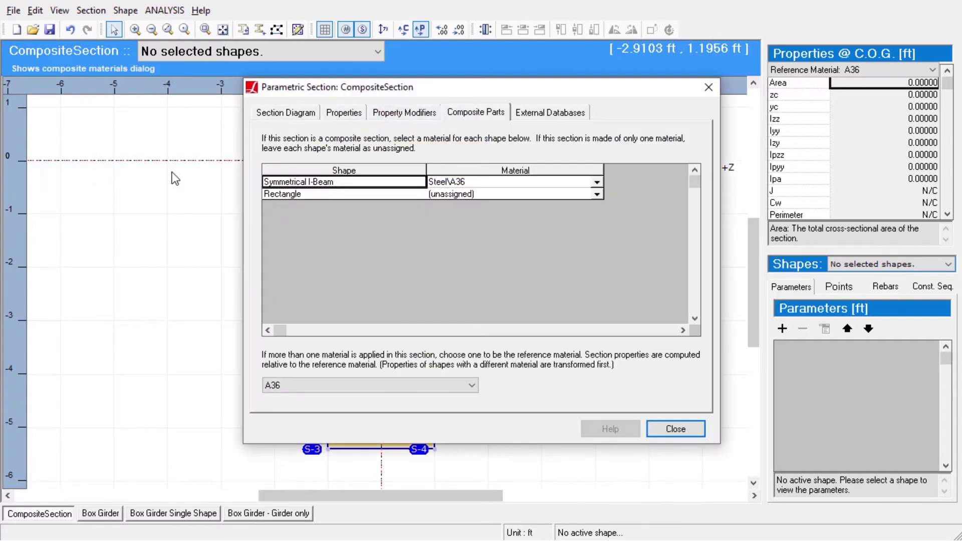
click(502, 195)
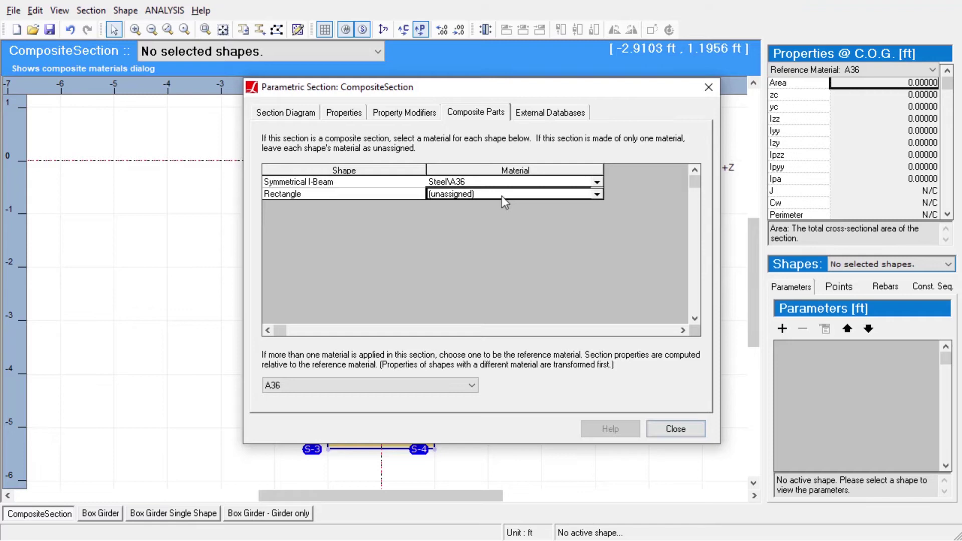
click(596, 195)
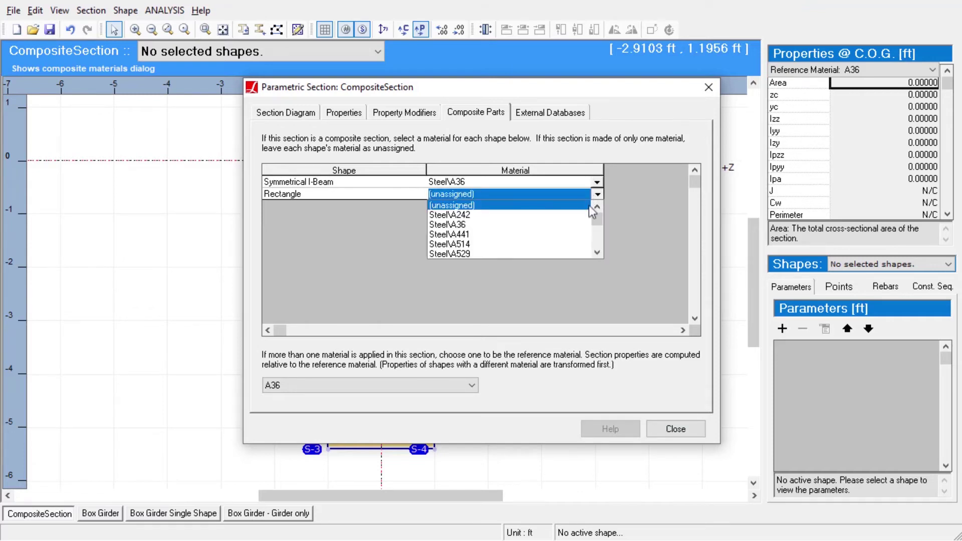
scroll(581, 224, down, 5)
scroll(582, 221, down, 1)
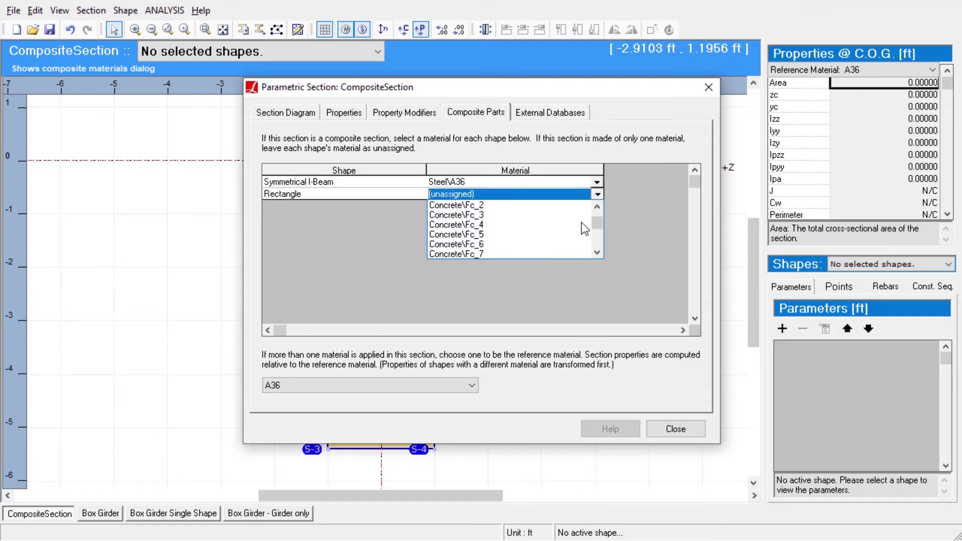
click(485, 225)
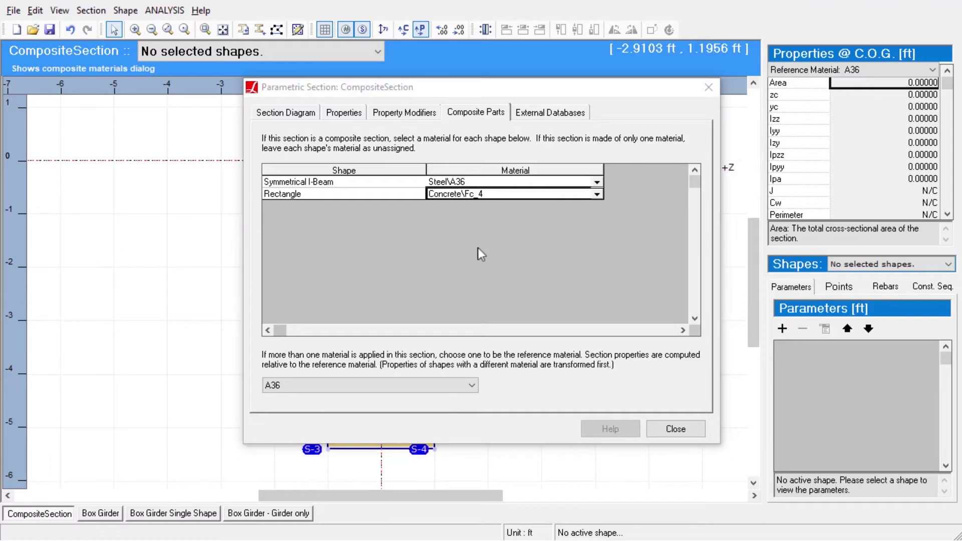
Switch the reference material to Fc_4 and back to A36, and close the composite materials settings
click(442, 385)
click(405, 409)
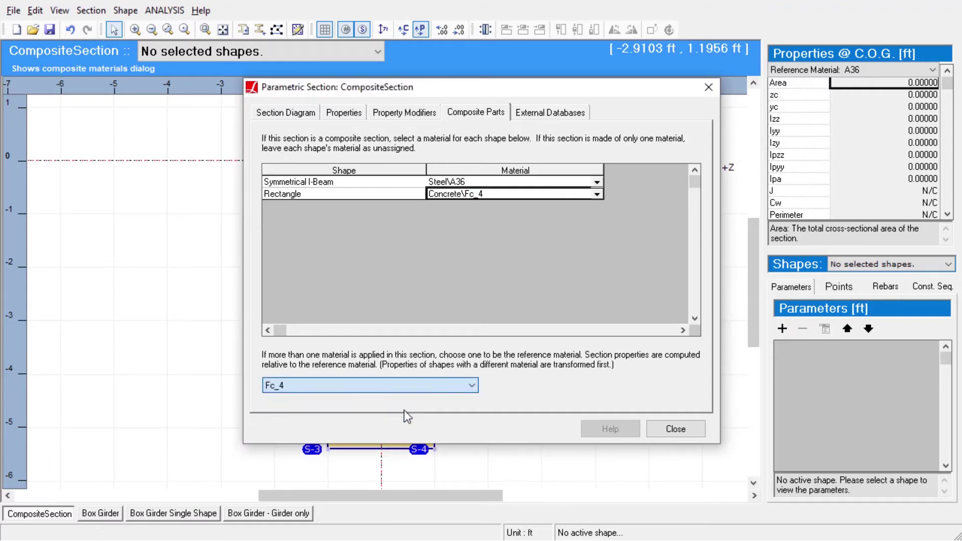
click(387, 391)
click(387, 399)
click(673, 430)
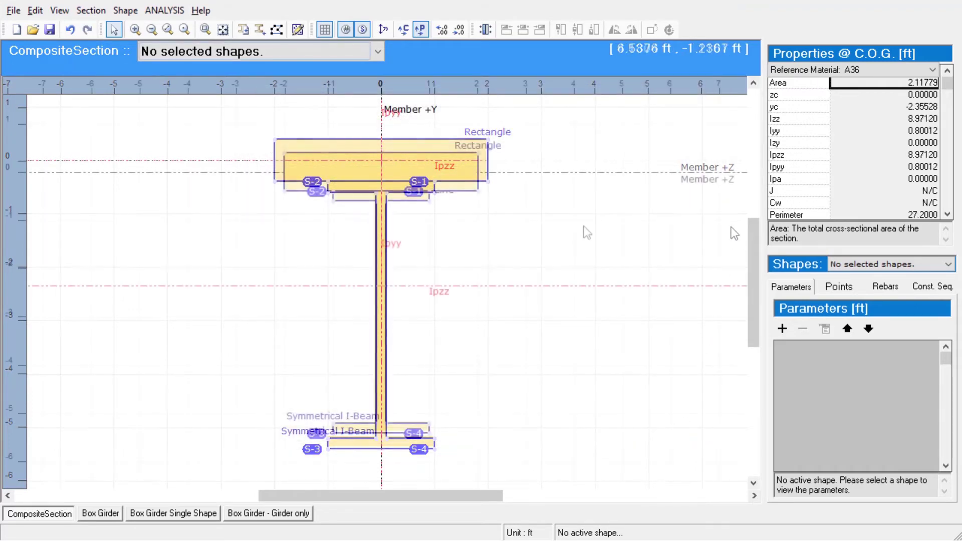
Draw one layer of 5 ASTM-#7 rebars in A242 with 0.2 ft cover, fitted along the slab's top edge, and open the rebar list
click(296, 34)
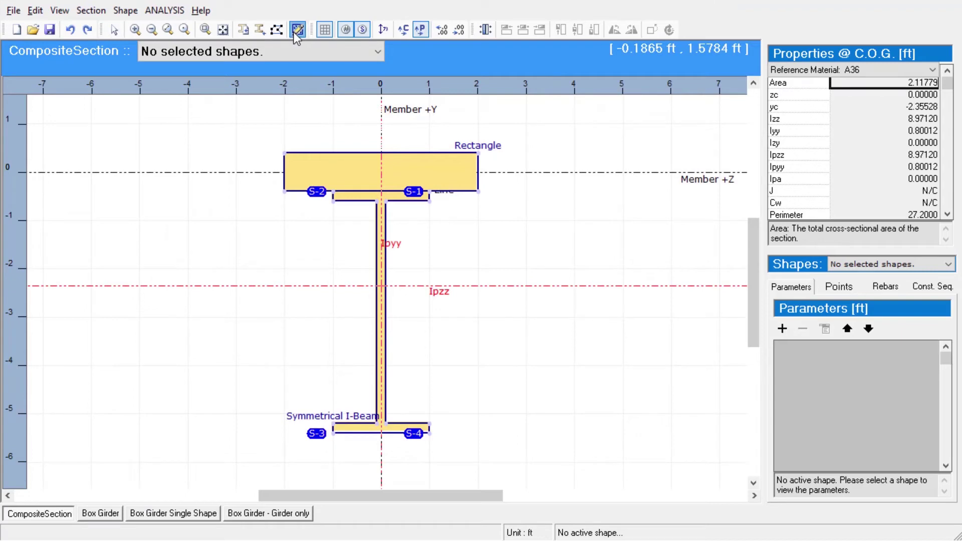
click(296, 36)
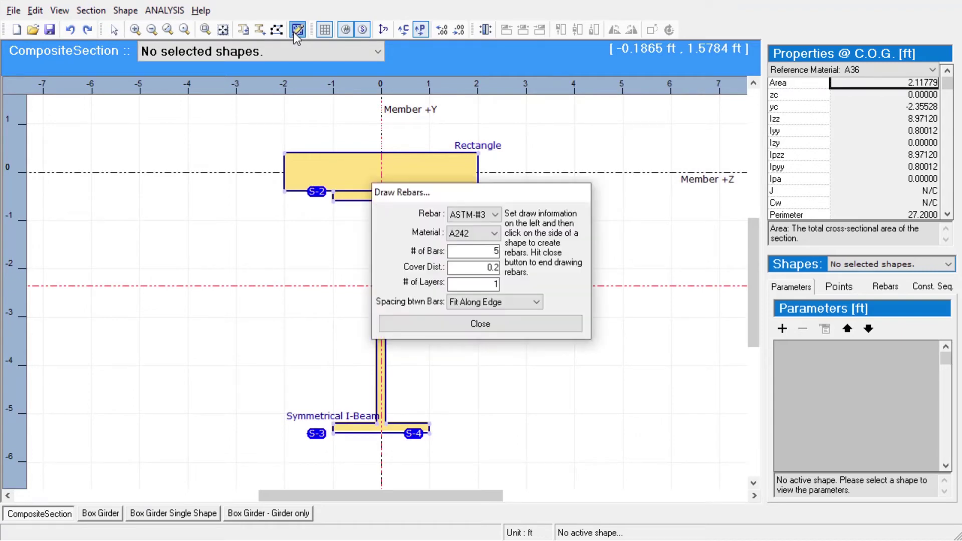
click(425, 171)
click(475, 214)
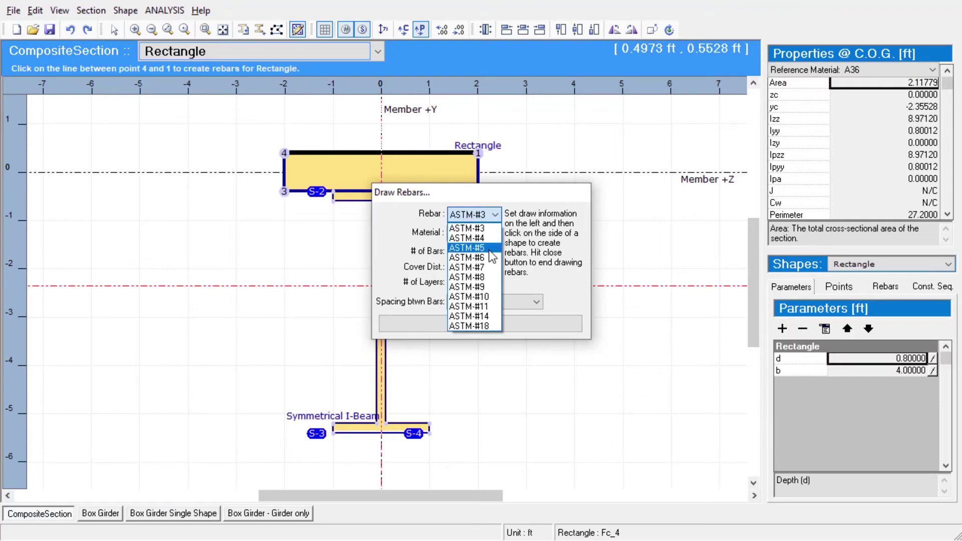
click(467, 267)
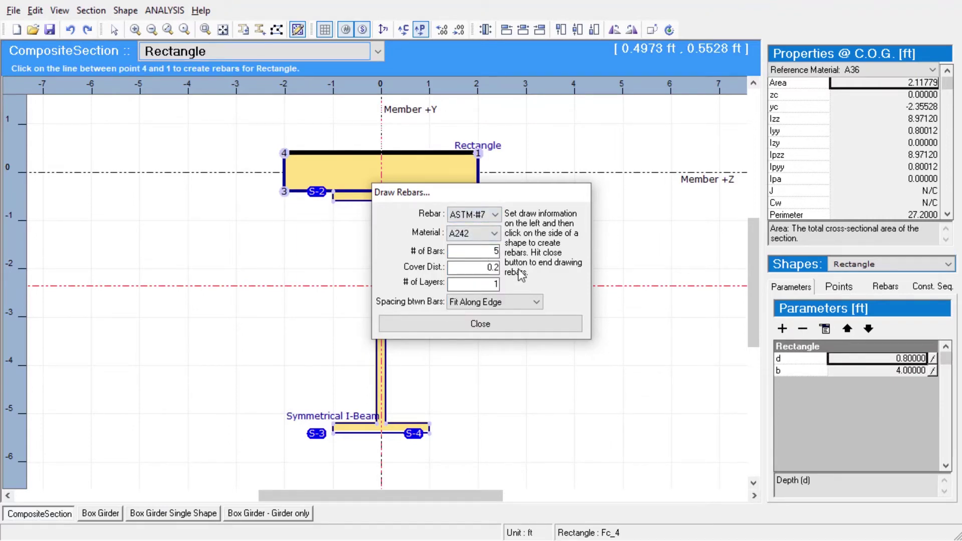
drag(520, 190, 656, 194)
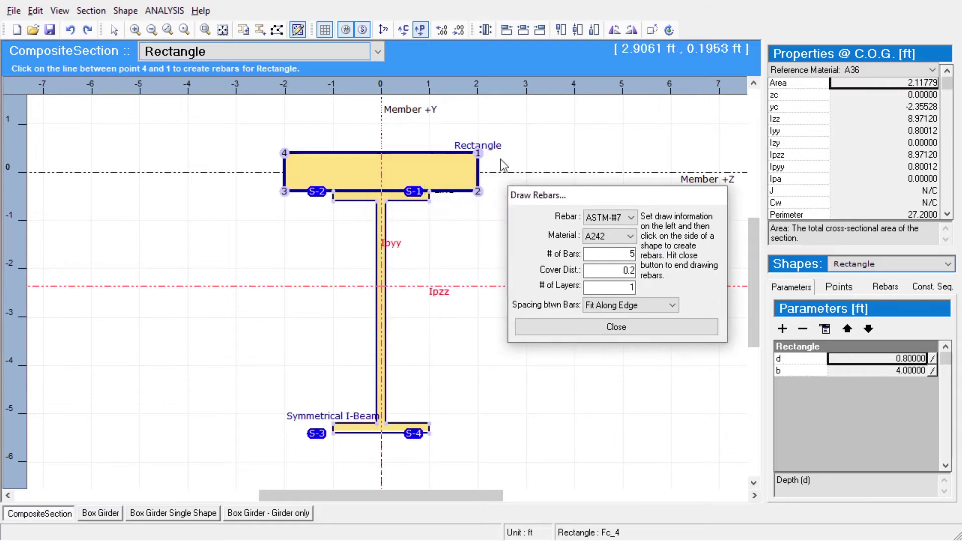
click(419, 154)
click(419, 154)
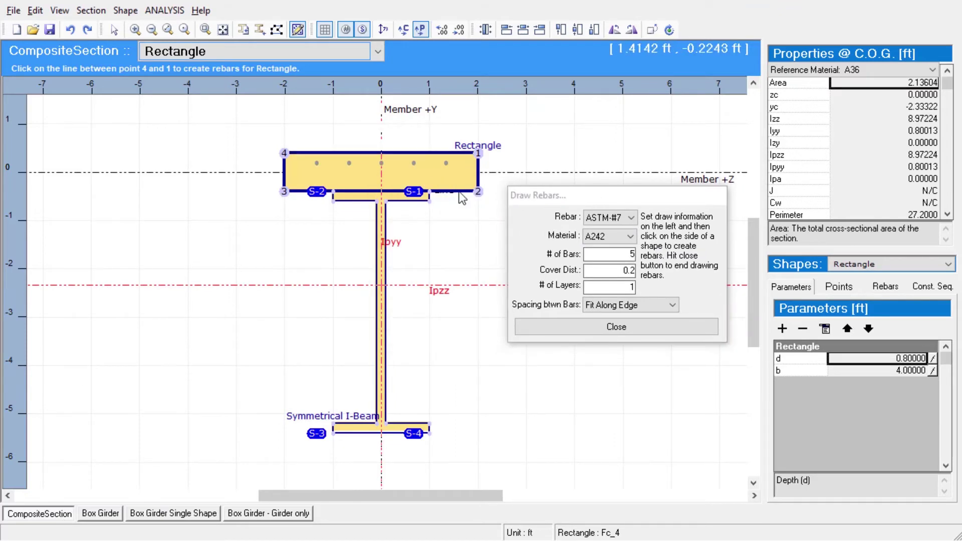
click(598, 326)
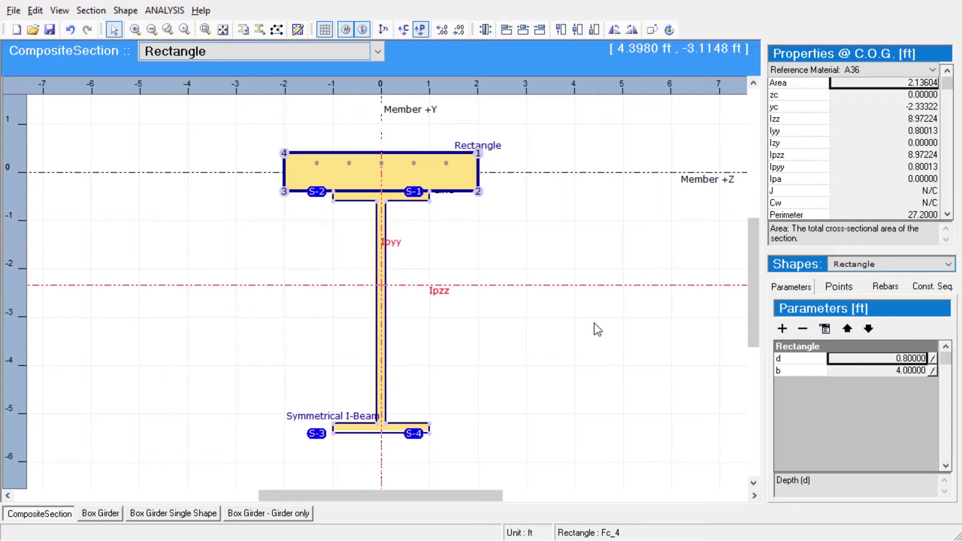
click(890, 292)
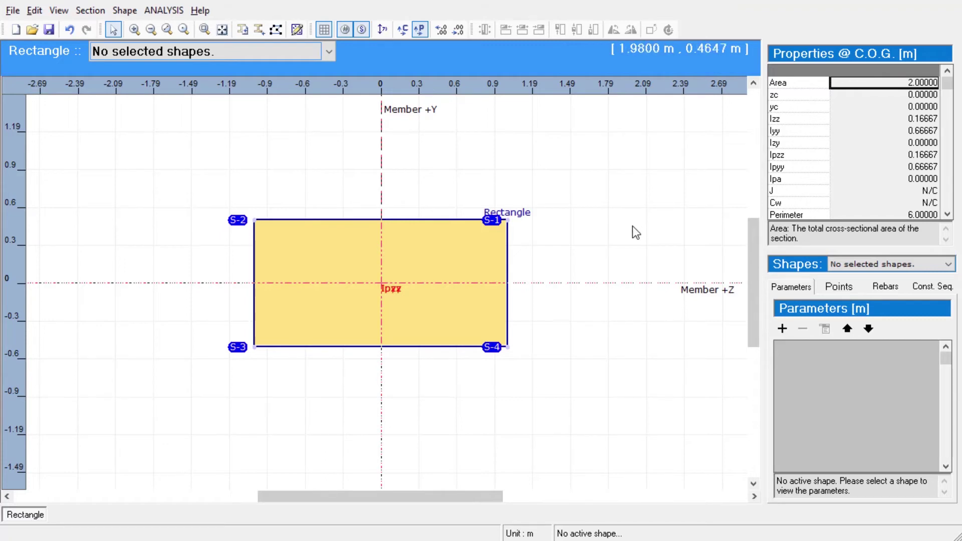
Open the equation editor for the Rectangle section's depth d and examine the Linear, Haunch, Parabolic and Sinusoidal options
click(464, 256)
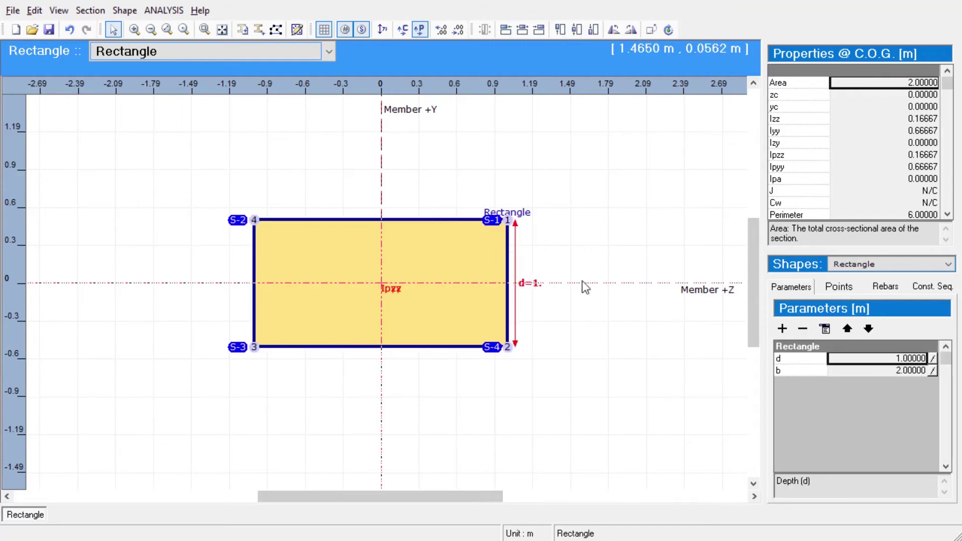
click(933, 359)
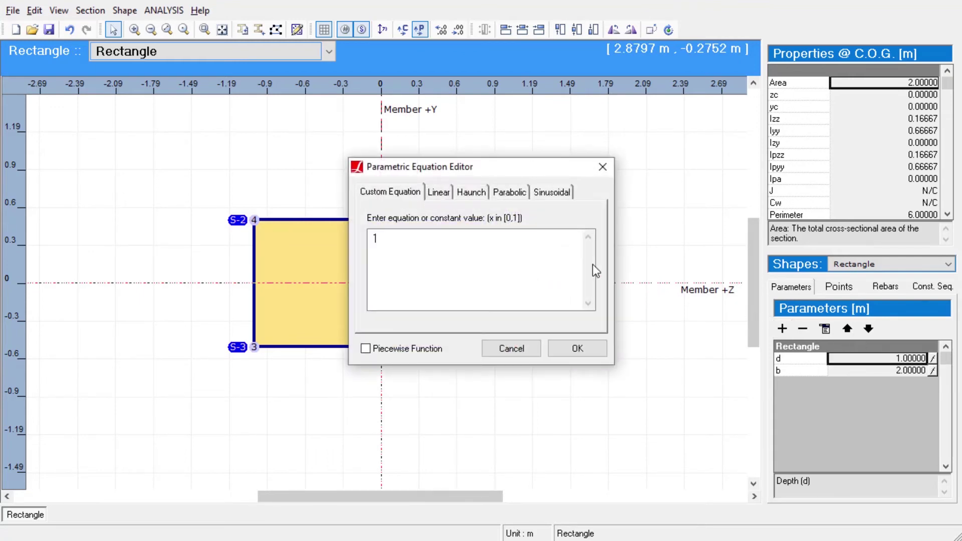
click(440, 194)
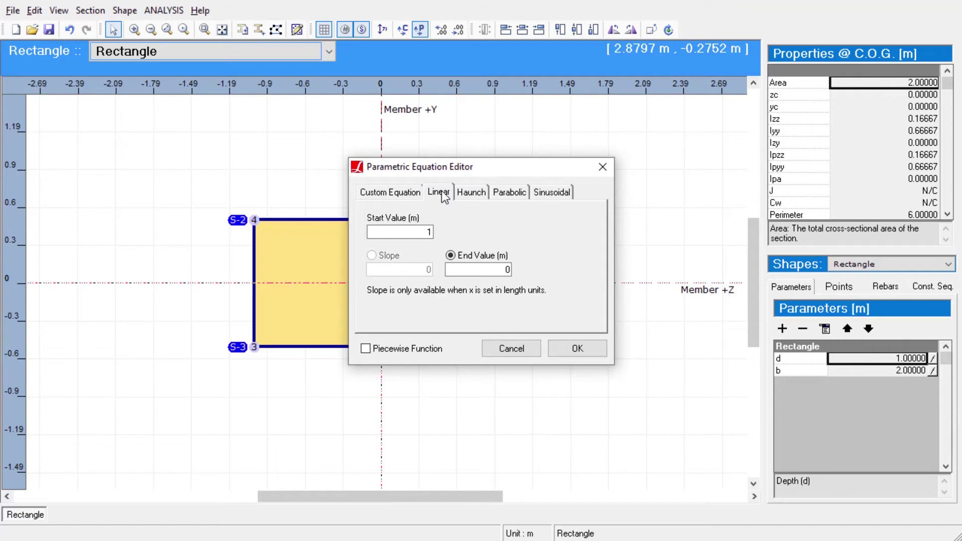
click(471, 194)
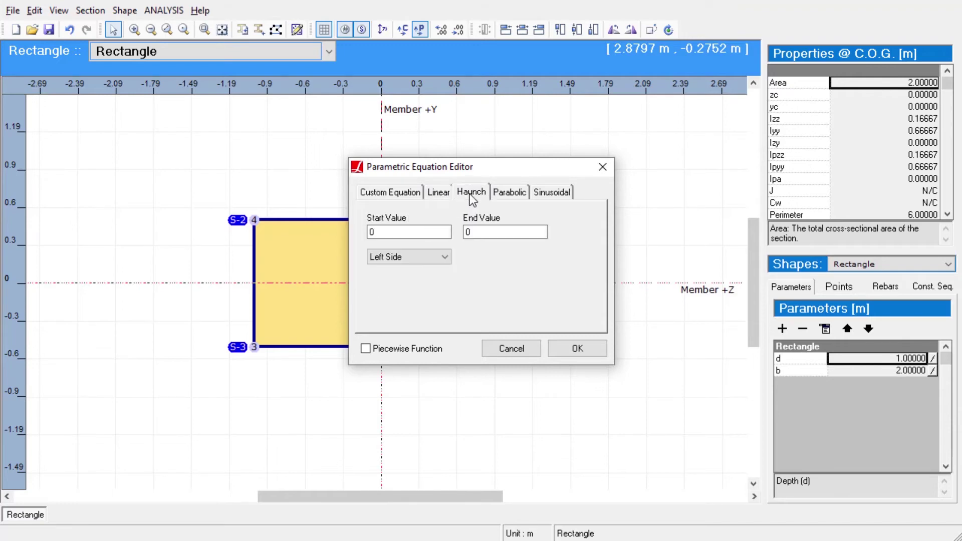
click(508, 196)
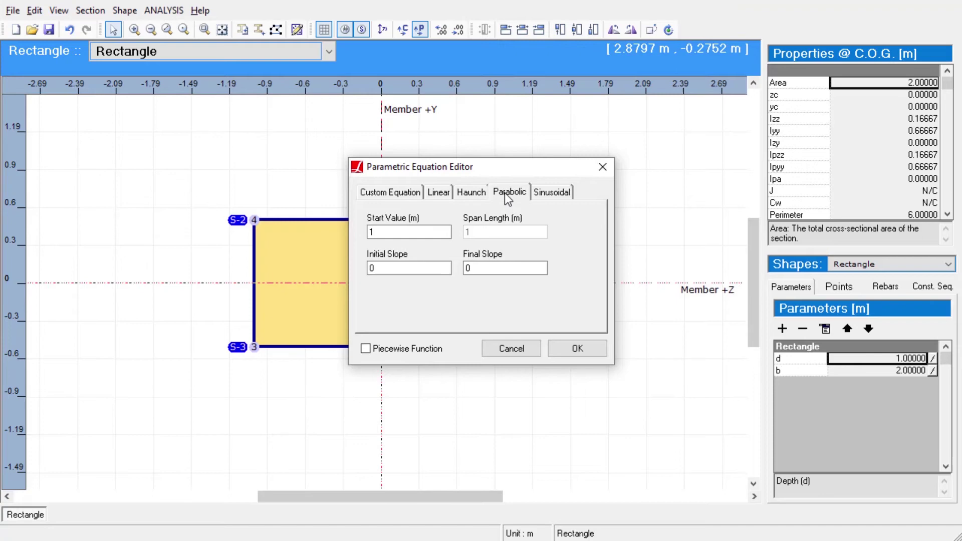
click(546, 195)
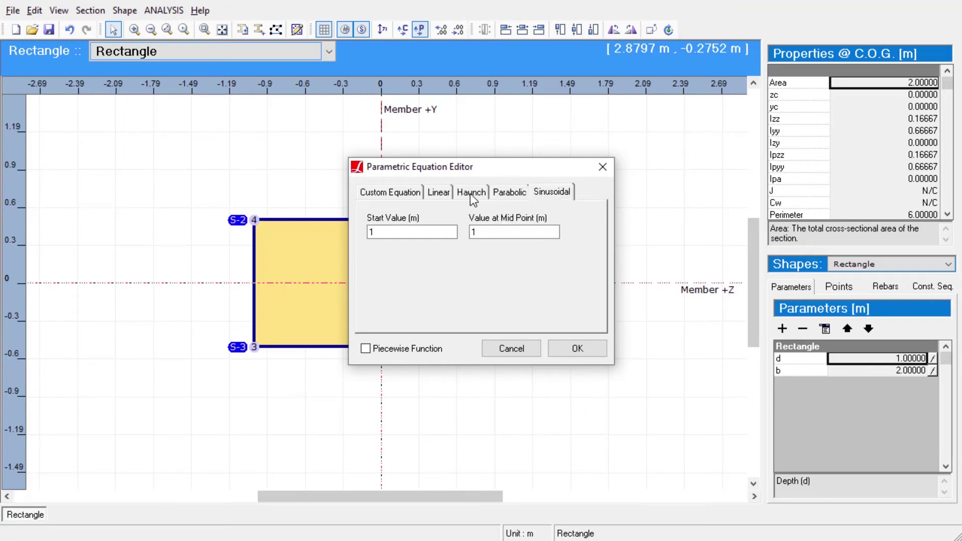
click(450, 195)
Make the depth a piecewise function with a first linear segment from x 0.0 to 0.4, going from 1 m to 2 m
click(412, 349)
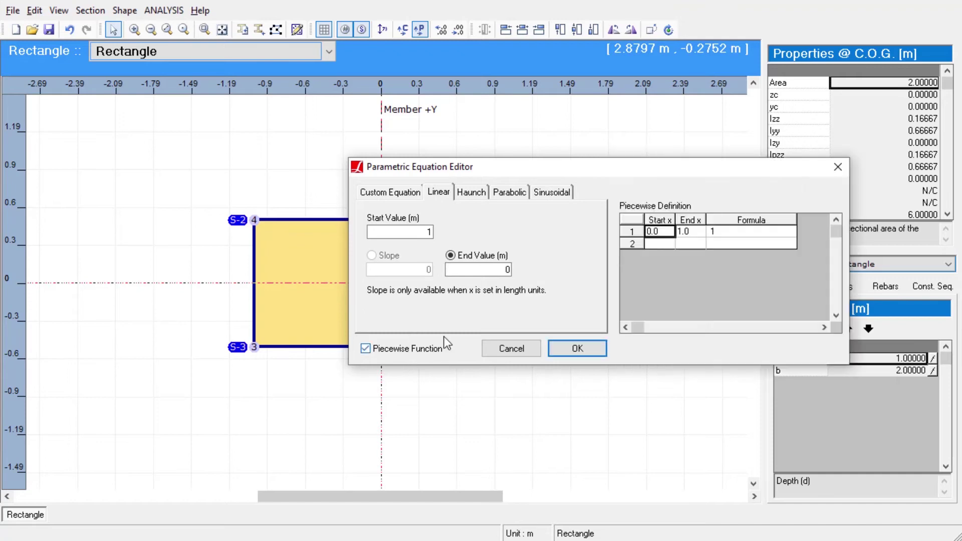
click(694, 231)
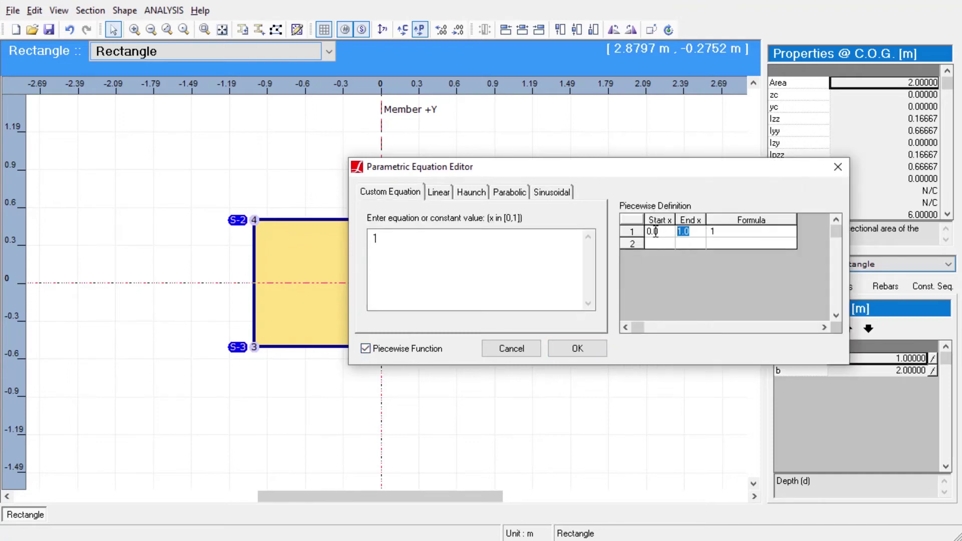
text(.4)
click(440, 194)
click(494, 271)
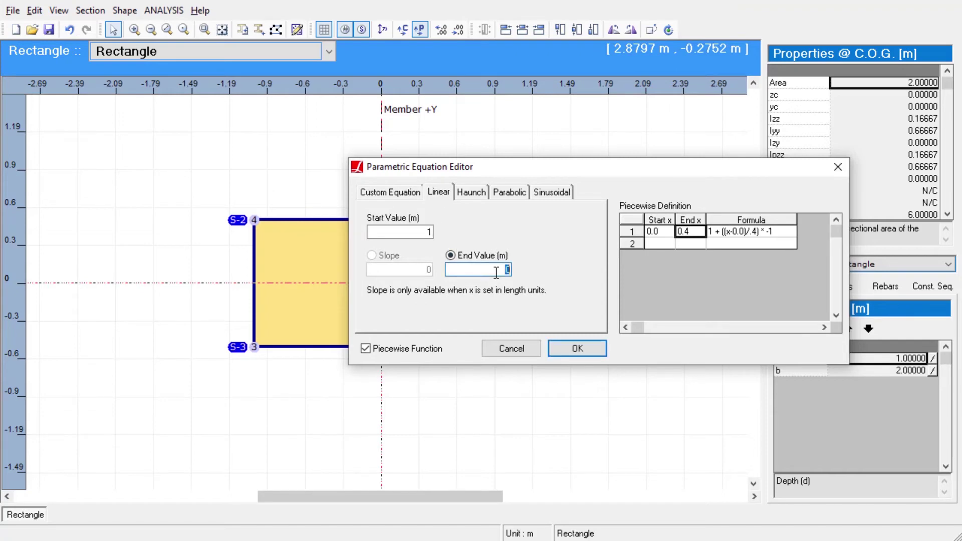
text(2)
Add a second linear depth segment from x 0.4 to 0.6 with start and end values of 2 m
click(656, 246)
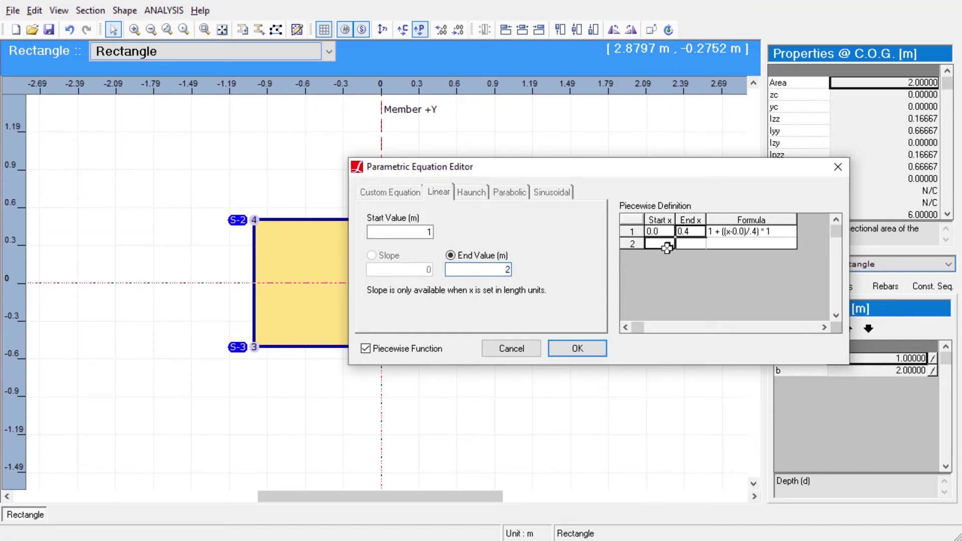
text(0.4)
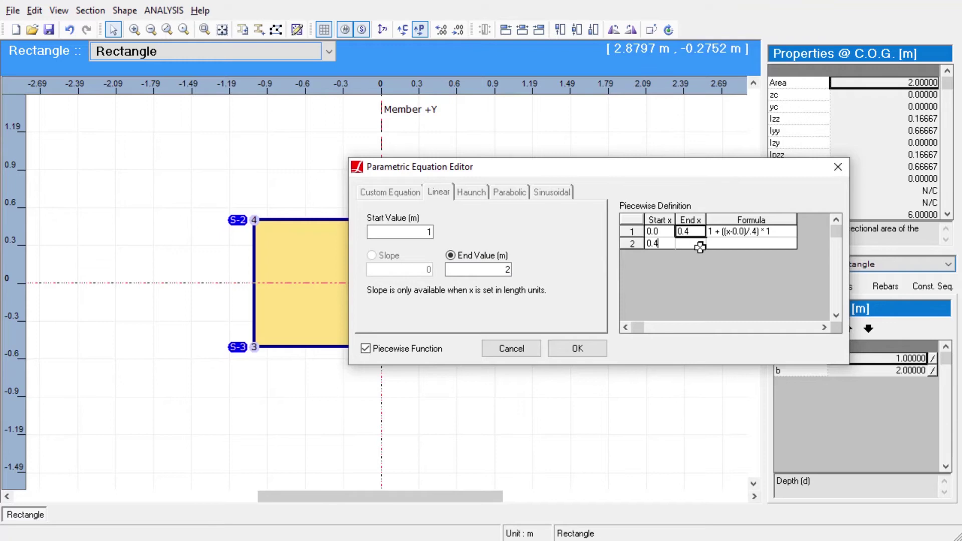
click(700, 246)
text(0.6)
key(Tab)
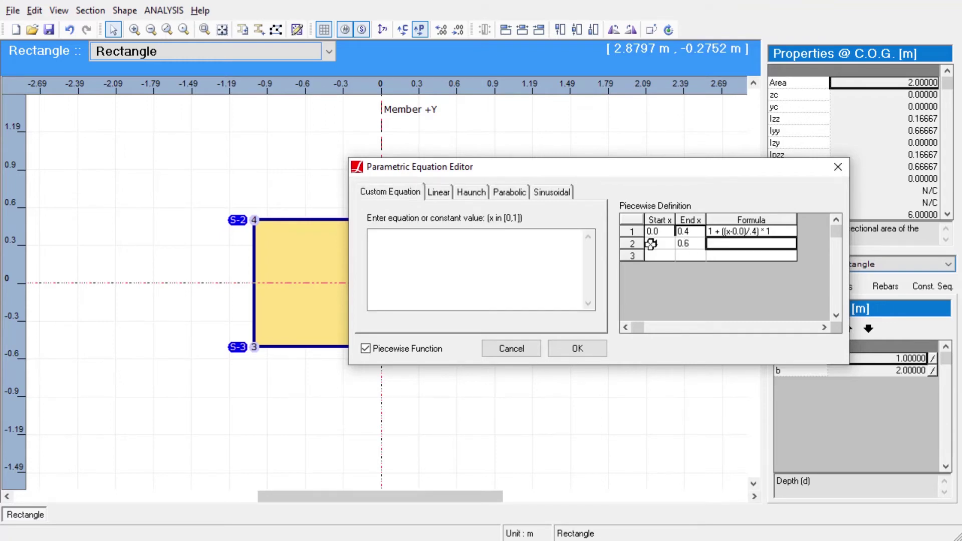
click(438, 193)
click(428, 231)
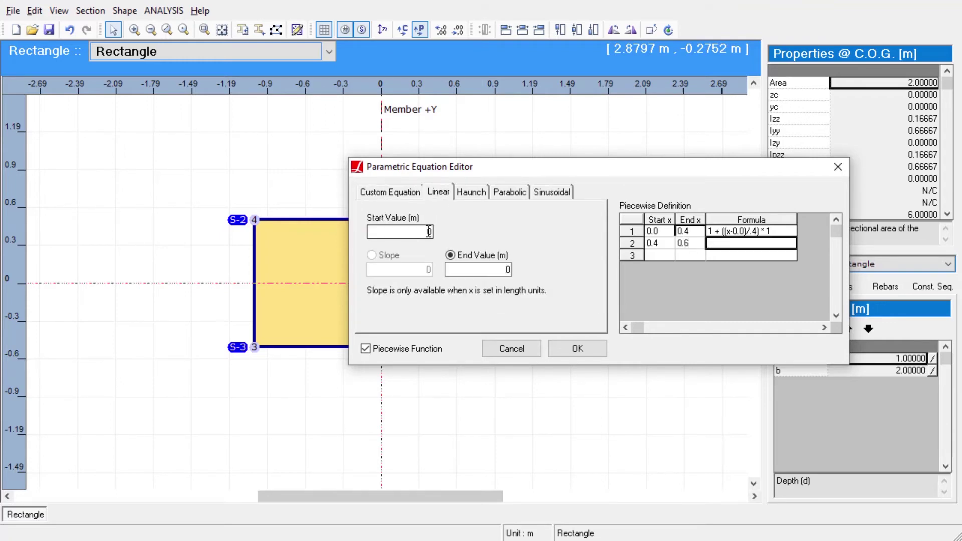
text(2)
click(504, 269)
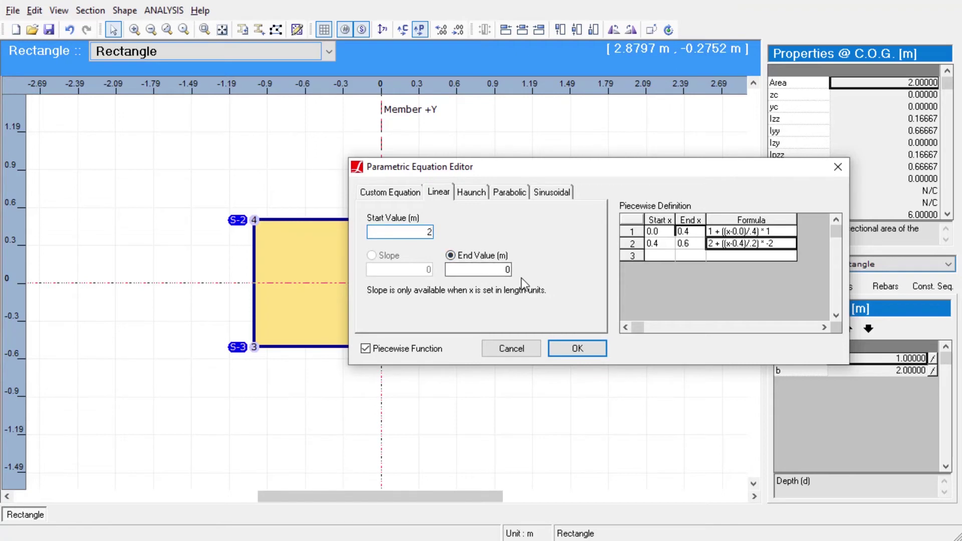
text(2)
Add a third linear depth segment from x 0.6 to 1, going from 2 m to 1 m, and accept the piecewise equation
click(663, 255)
text(0.6)
key(Tab)
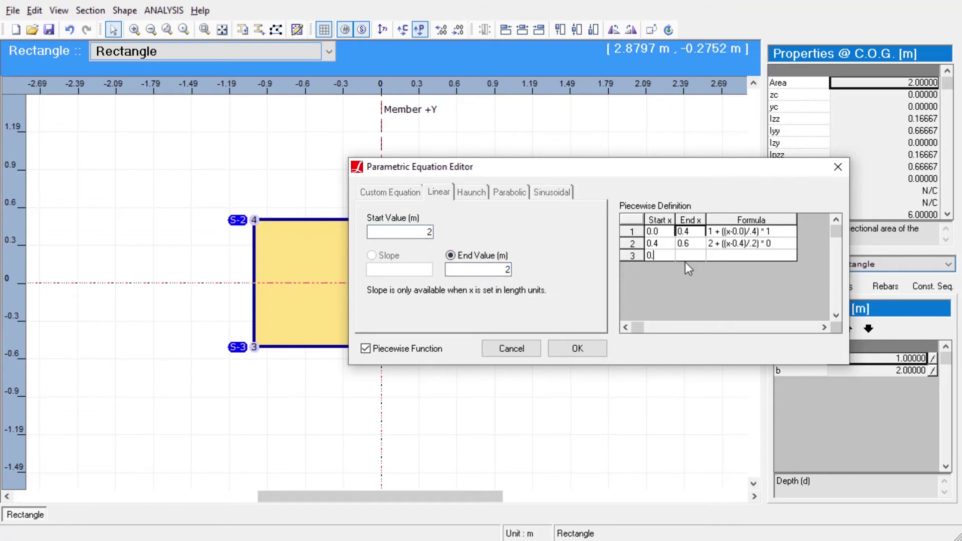
text(1)
click(706, 256)
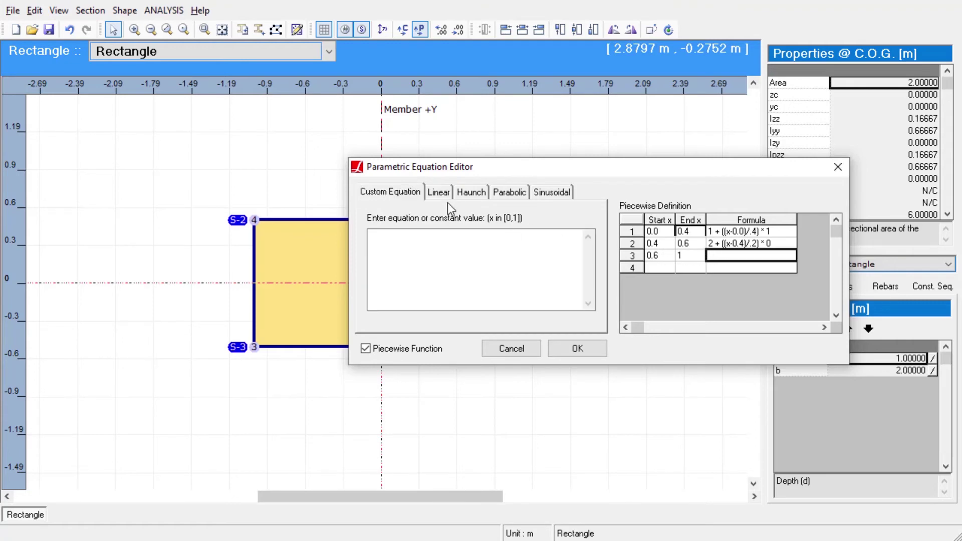
click(435, 195)
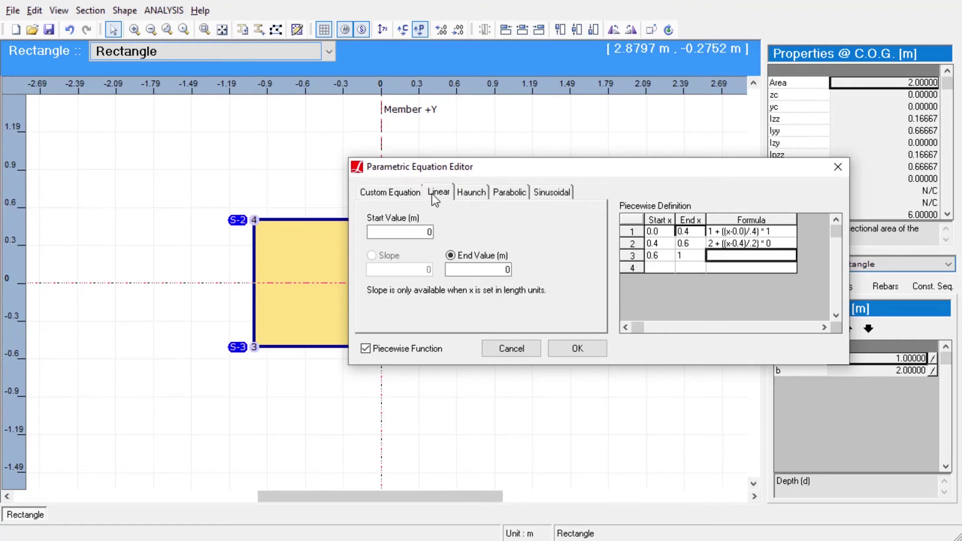
click(426, 231)
text(2)
click(509, 271)
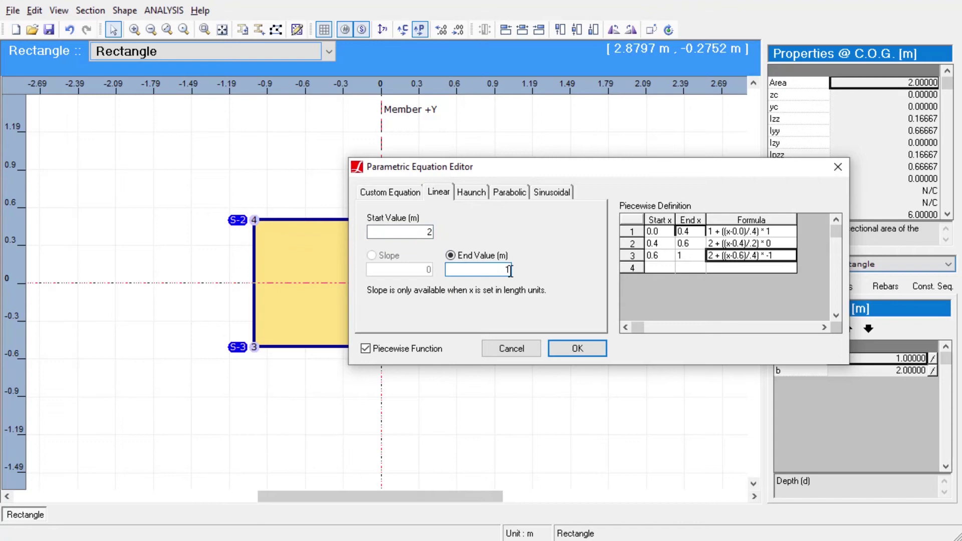
click(576, 348)
Set the y coordinates of points 1 and 4 of the Rectangle shape to 0
click(841, 287)
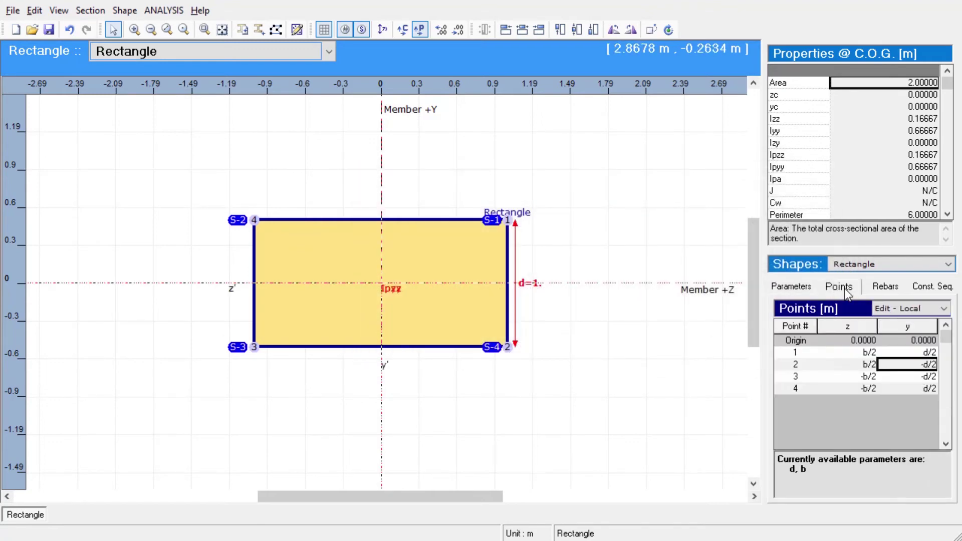
double_click(926, 353)
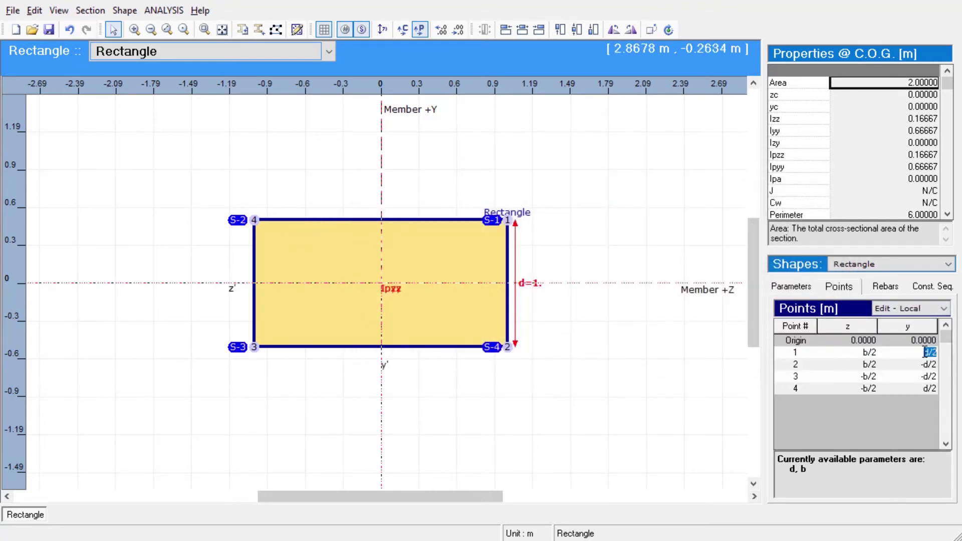
text(()
double_click(927, 391)
text(0)
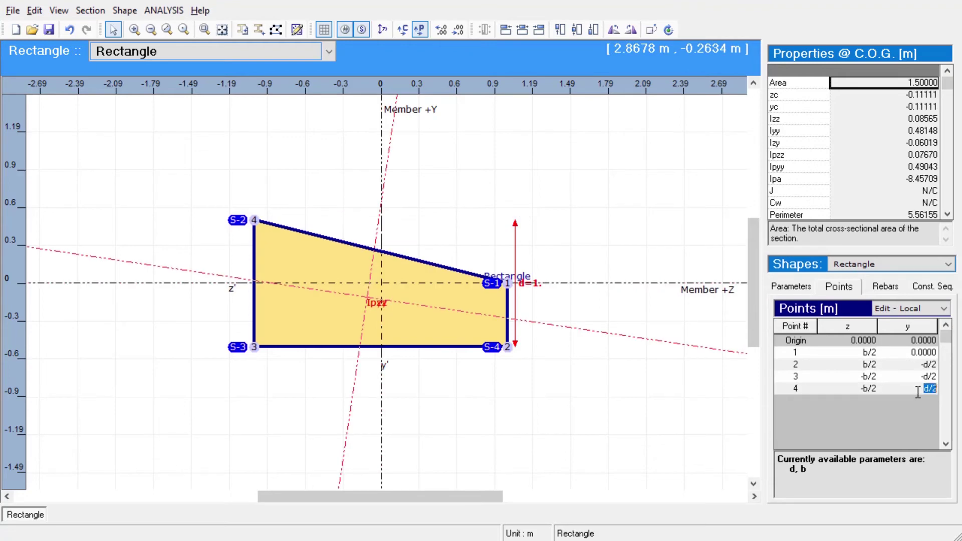
Set the y coordinates of points 2 and 3 of the Rectangle shape to -d
click(921, 365)
double_click(922, 366)
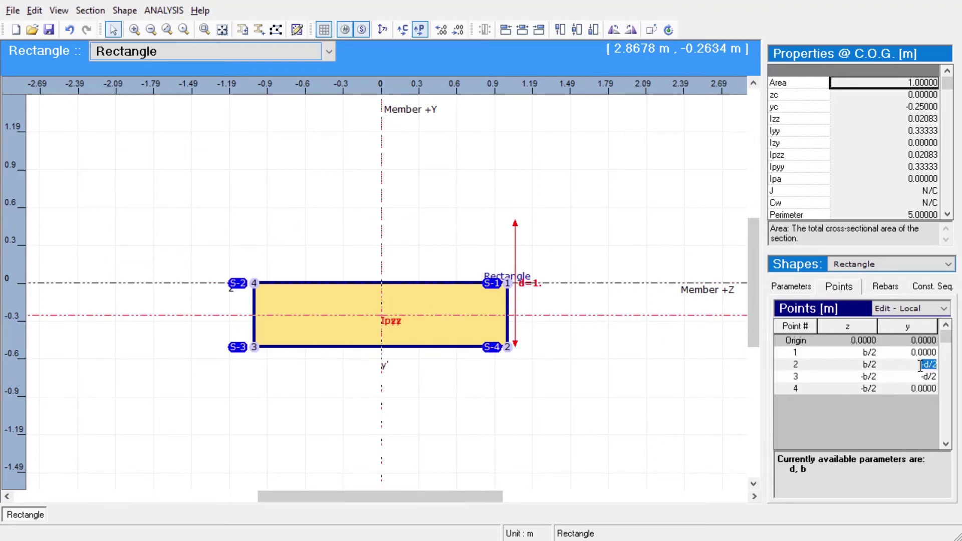
text(-d)
key(Return)
click(922, 377)
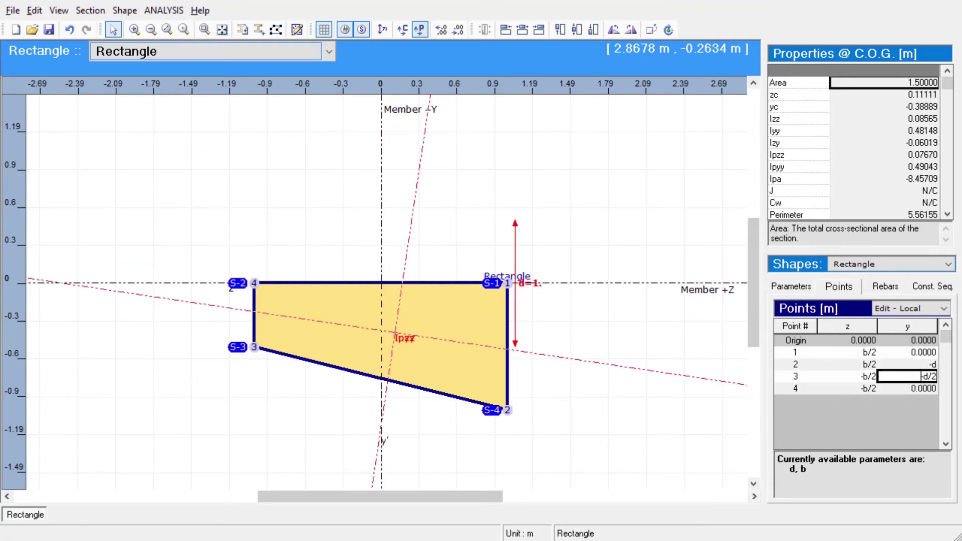
double_click(921, 377)
text(-d)
key(Return)
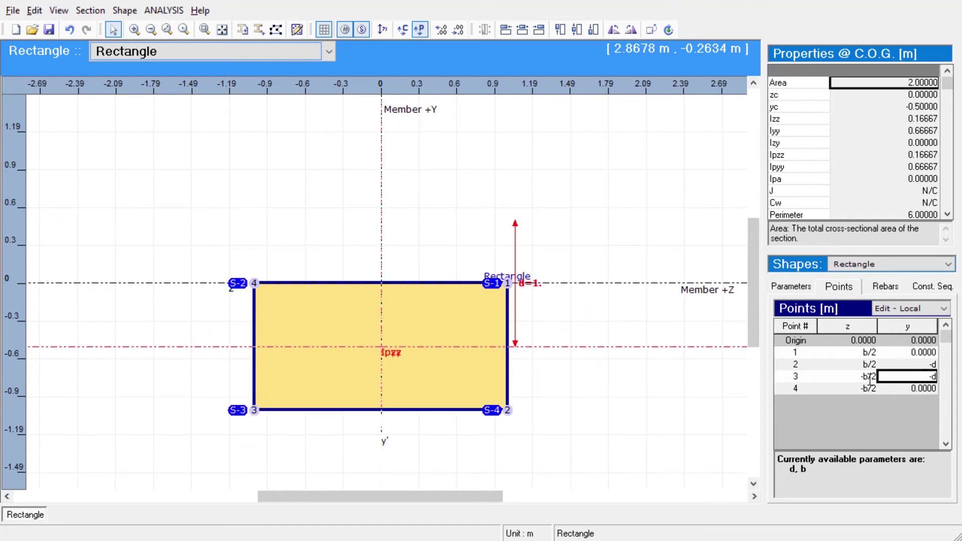
Open the Rectangle section's nonprismatic variation and preview how the section changes from the span start to relative position 0.15
click(90, 10)
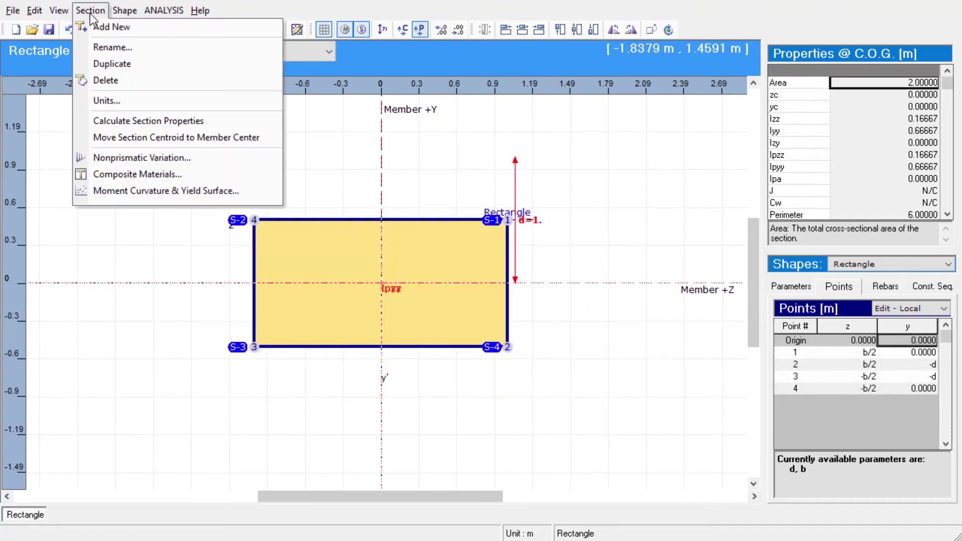
click(158, 157)
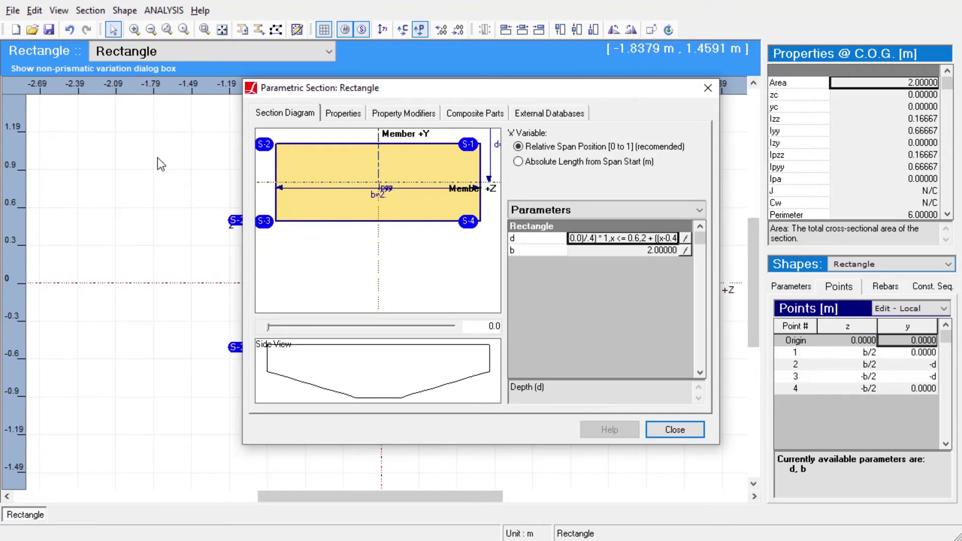
click(288, 329)
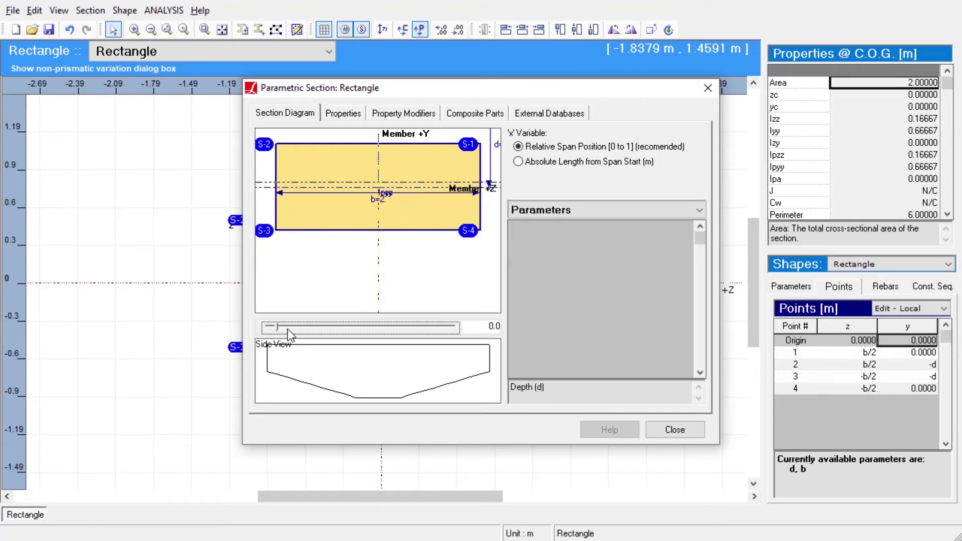
drag(288, 330, 313, 329)
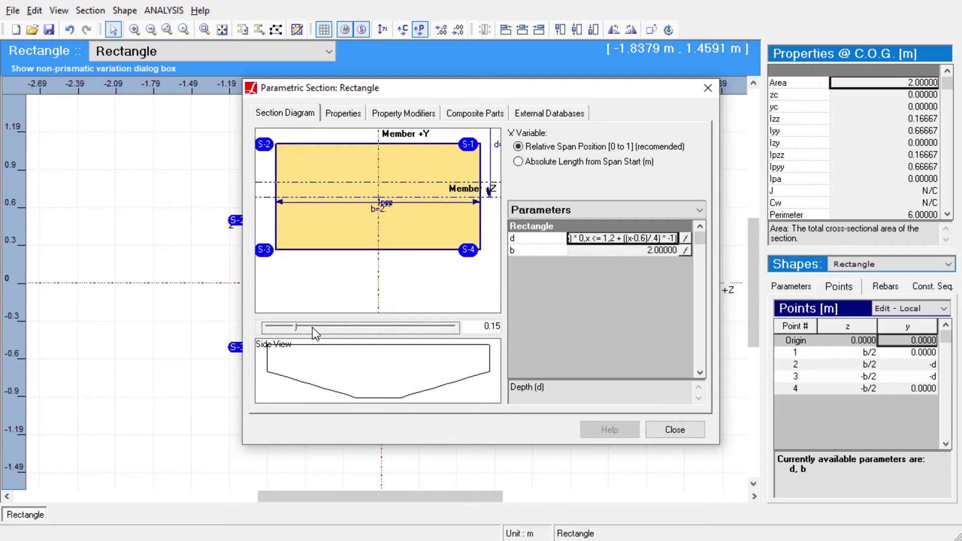
Examine the Rectangle section's point coordinates in the nonprismatic variation while advancing the span position to 0.35
click(617, 210)
click(606, 235)
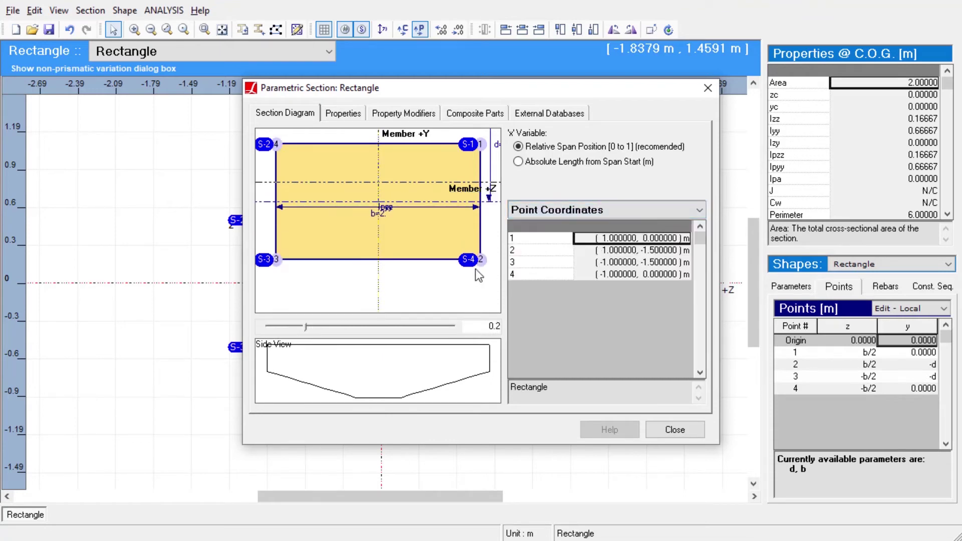
click(362, 330)
click(384, 330)
click(384, 330)
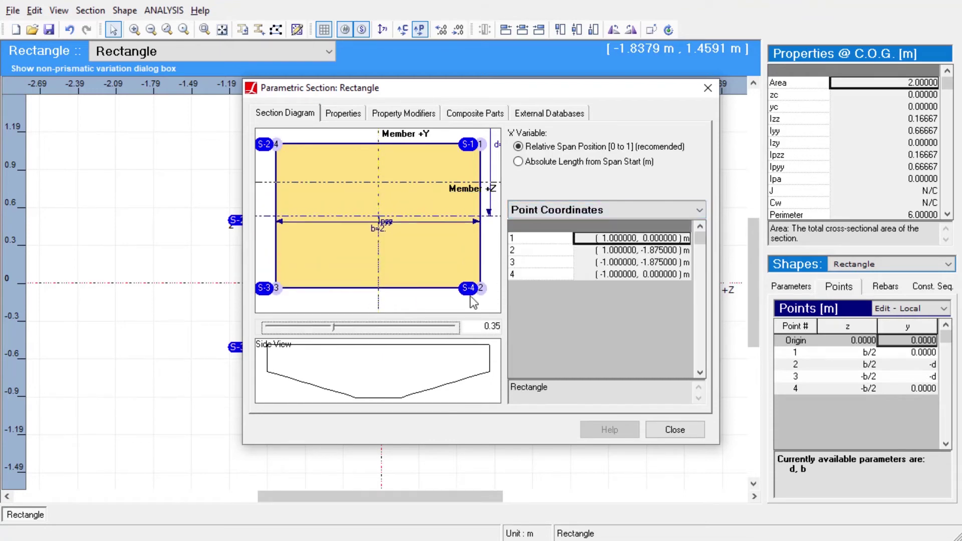
click(603, 210)
click(564, 263)
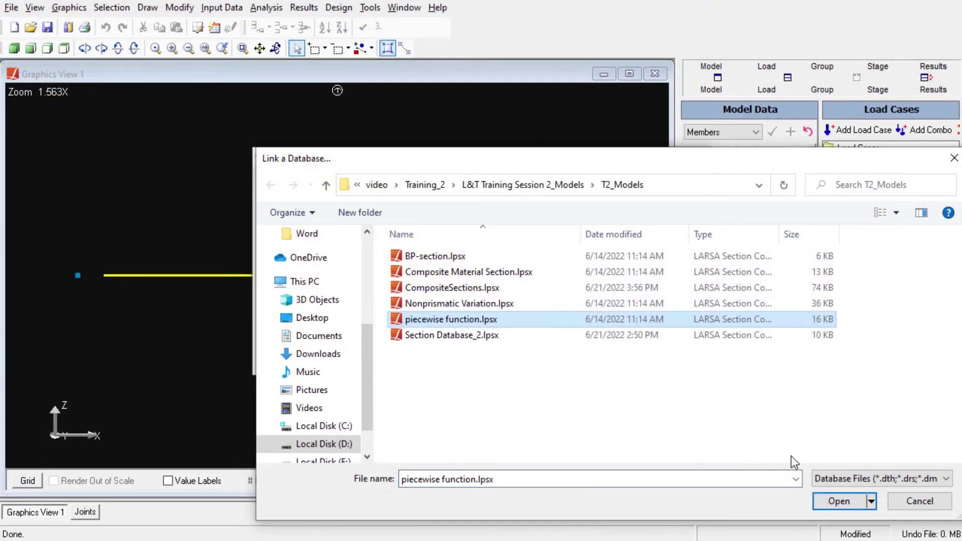
In LARSA 4D, link the section database piecewise function.lpsx and assign its Rectangle section to the selected member
click(849, 500)
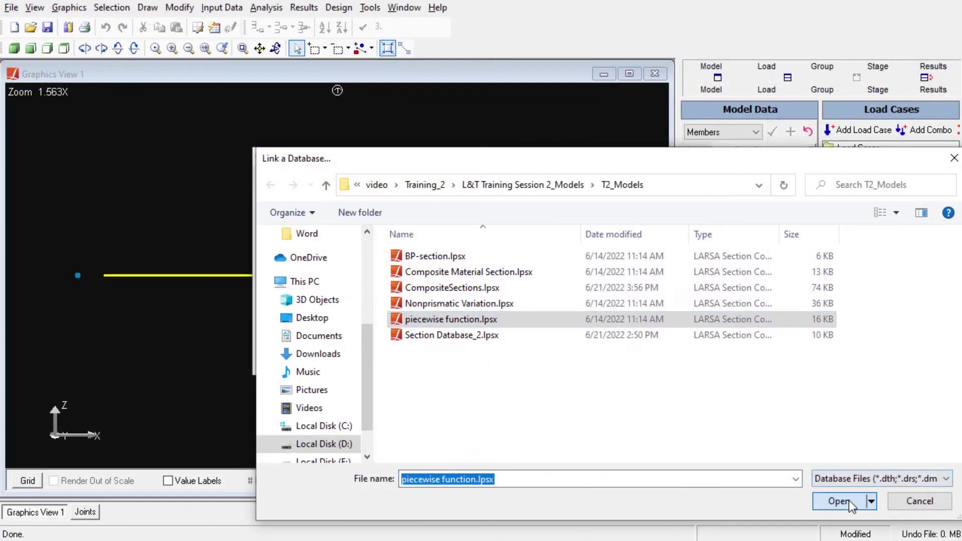
click(612, 359)
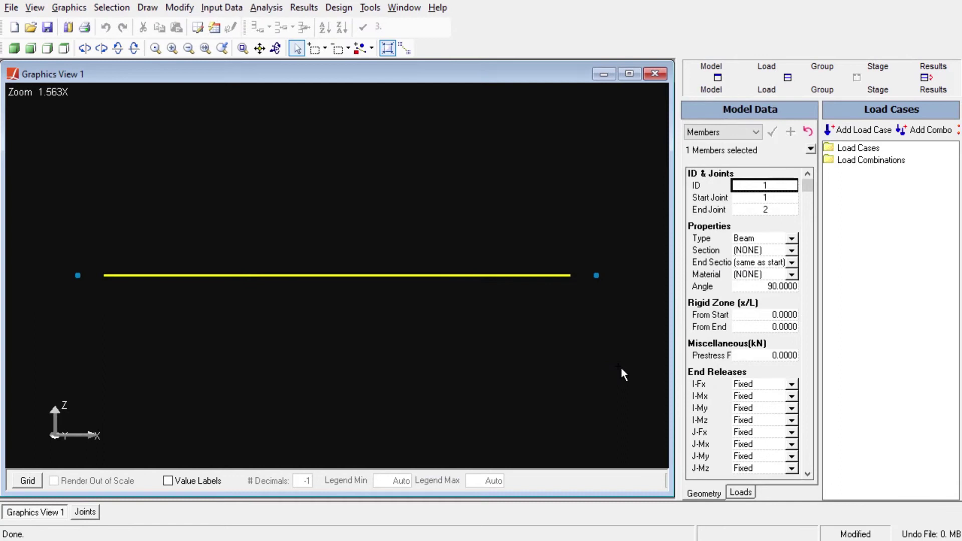
click(791, 250)
click(767, 280)
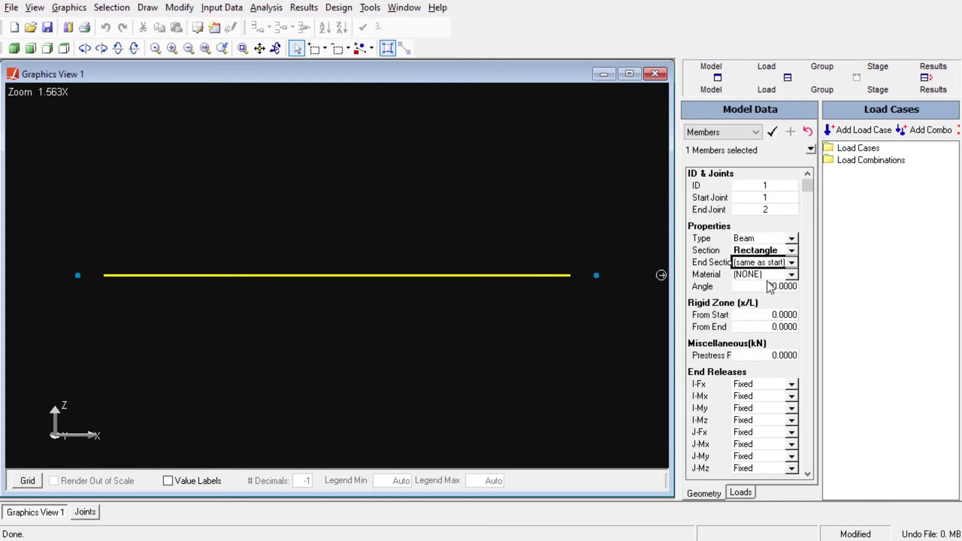
click(773, 132)
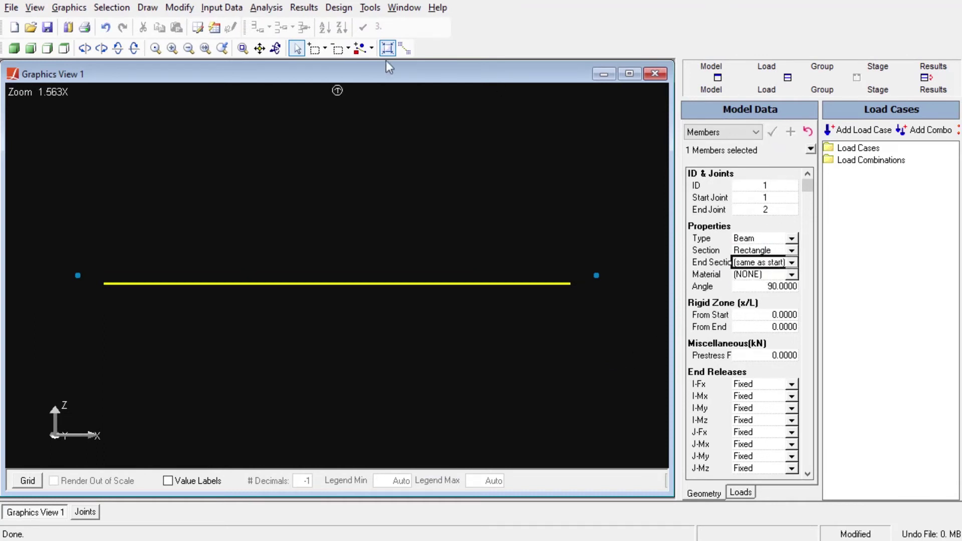
Display the member as a rendered shape and break it into 10 segments
click(69, 7)
click(119, 209)
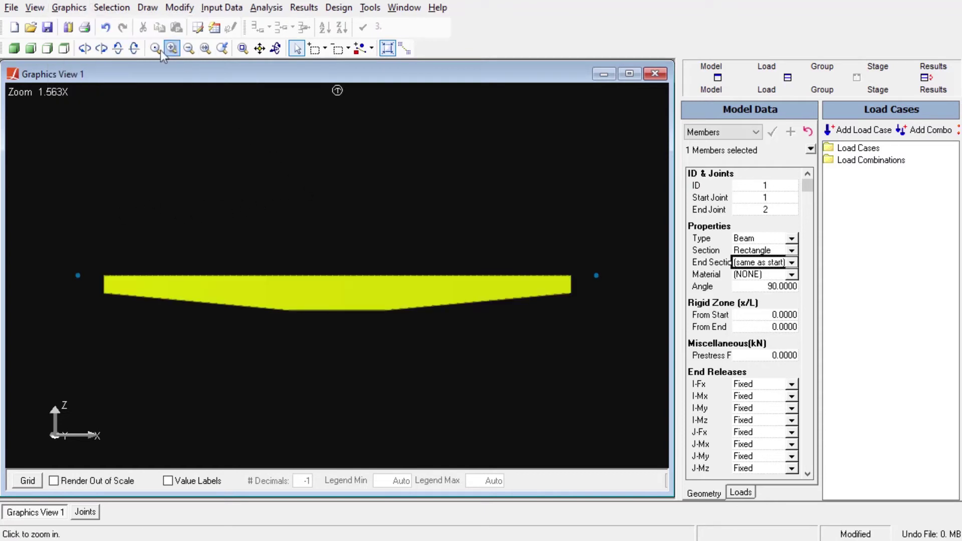
click(179, 8)
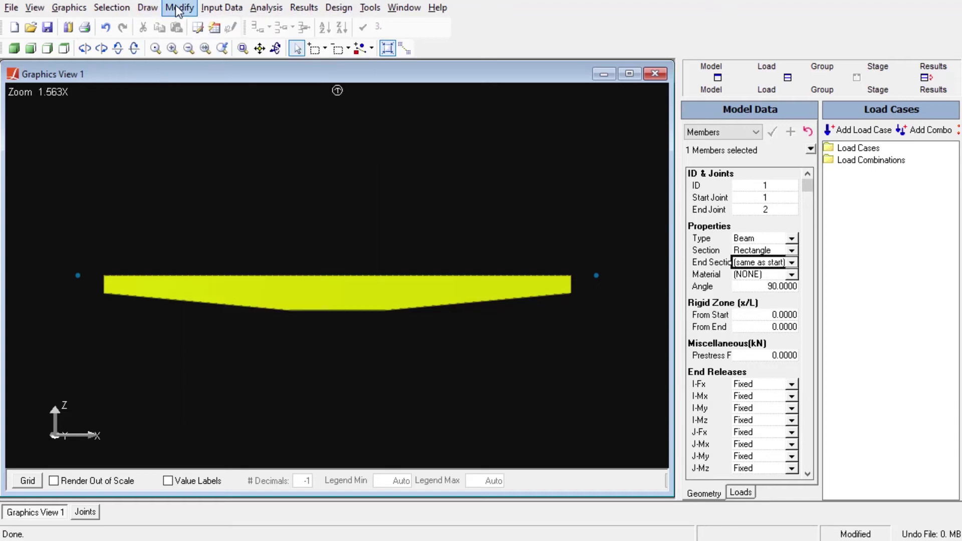
click(249, 204)
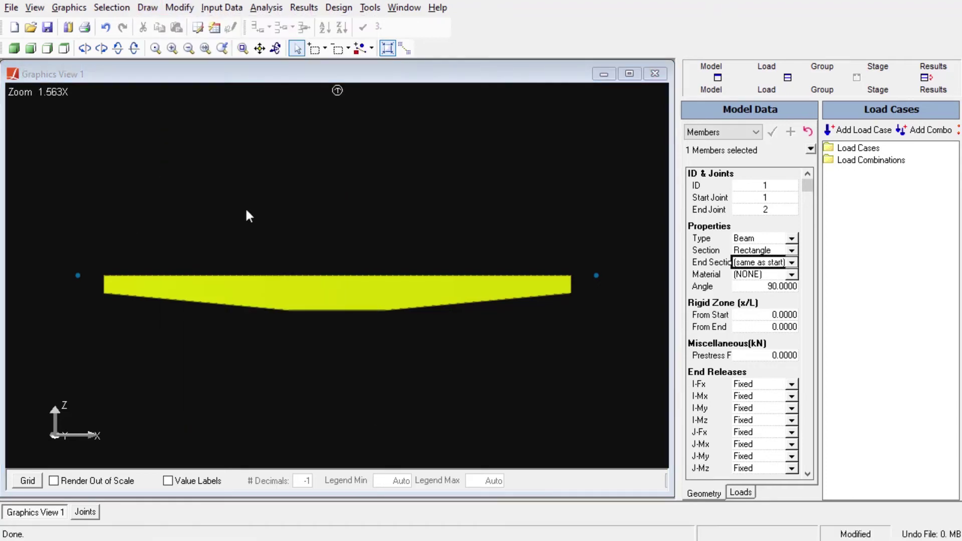
text(10)
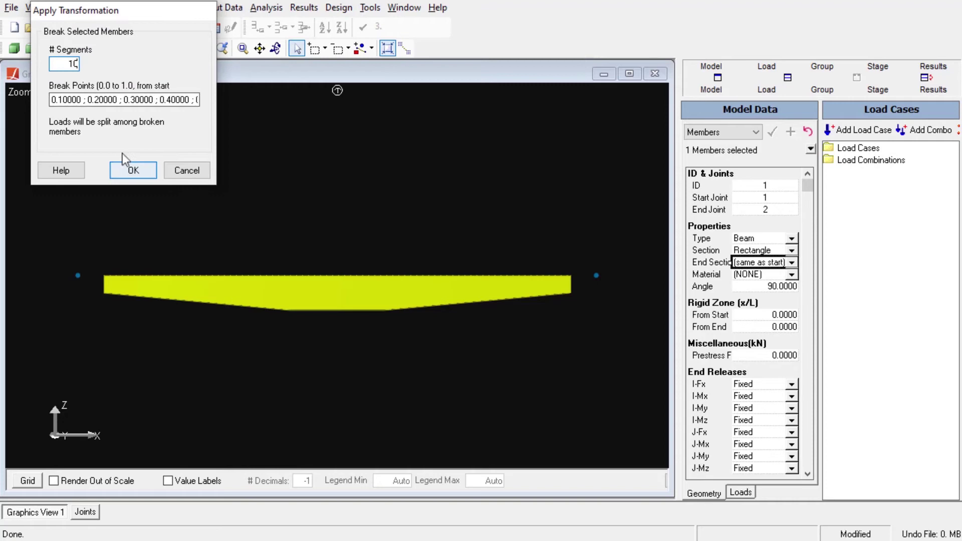
click(134, 170)
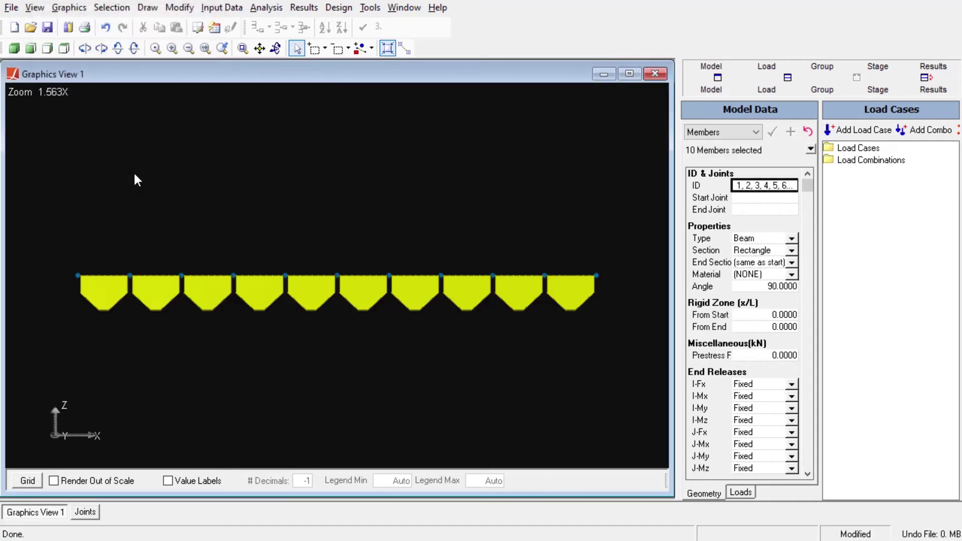
Create a span from the ten selected members, and return the graphics view to the line display
click(156, 7)
mouse_move(222, 80)
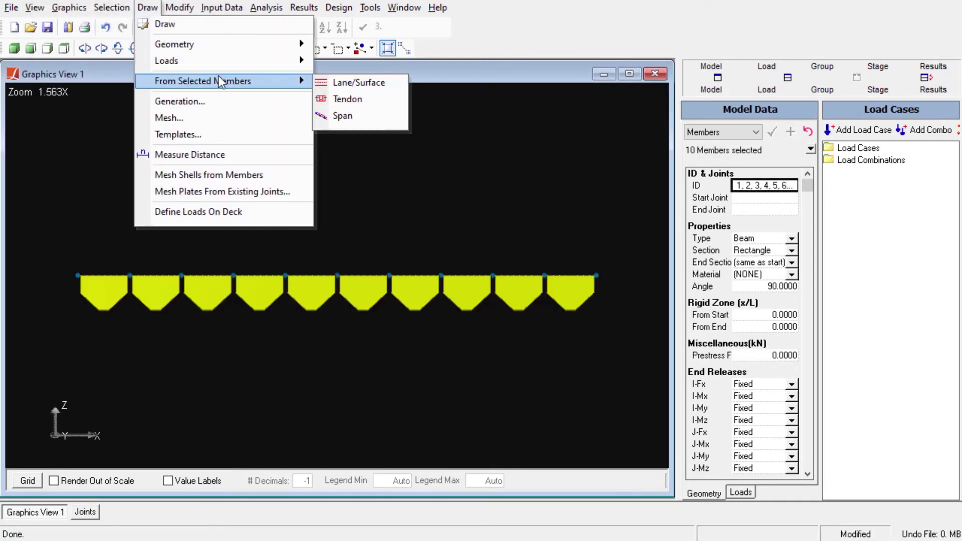
click(360, 118)
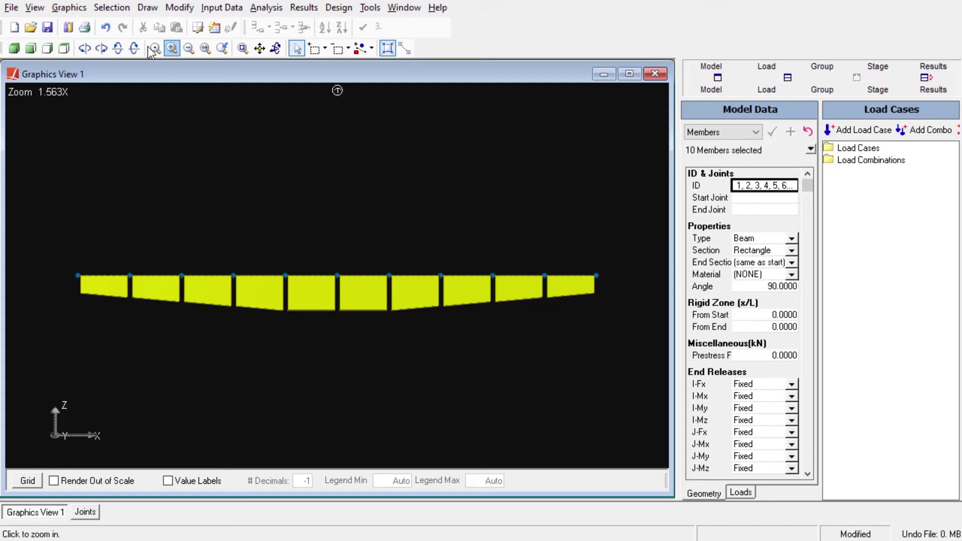
click(68, 7)
click(146, 190)
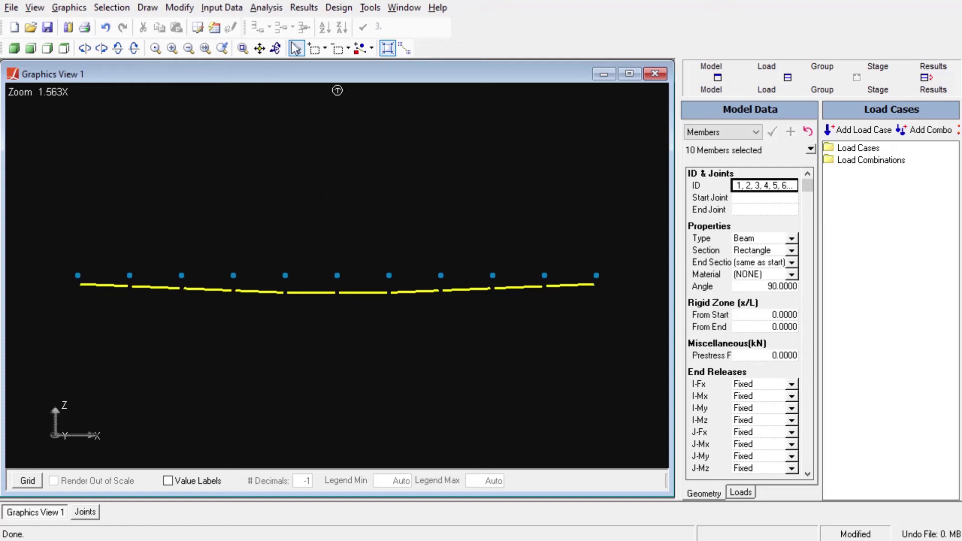
Open the Member End Sections results spreadsheet and examine its section properties, section stress points and other properties
click(309, 8)
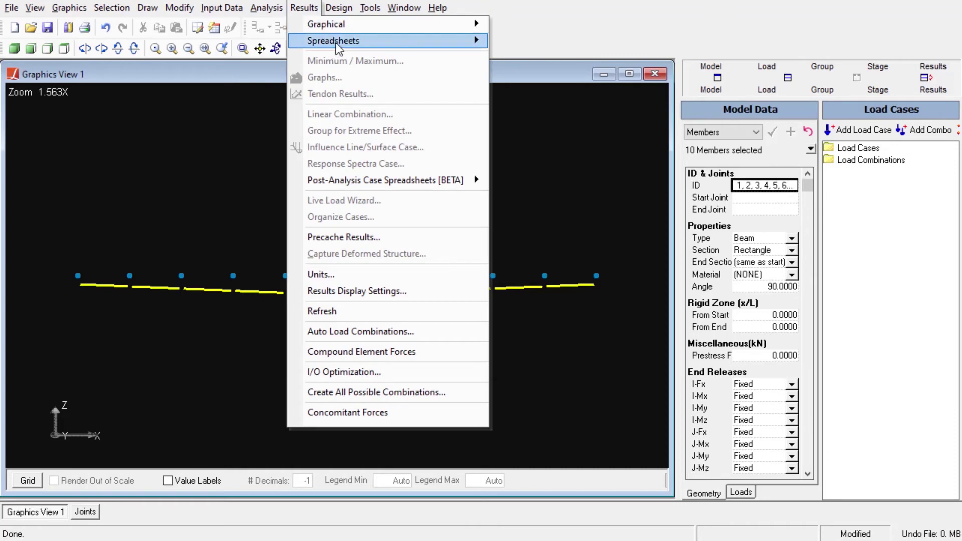
mouse_move(455, 43)
mouse_move(557, 61)
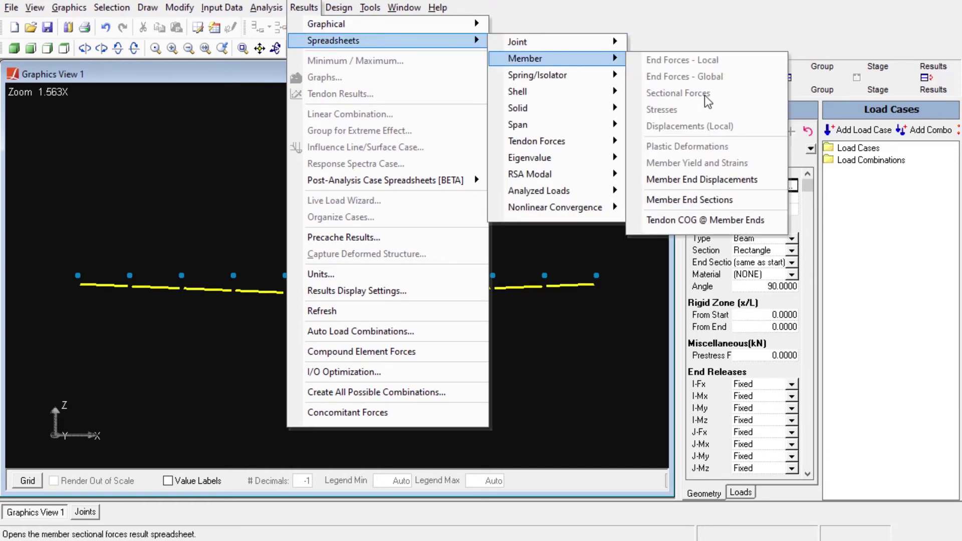
click(723, 201)
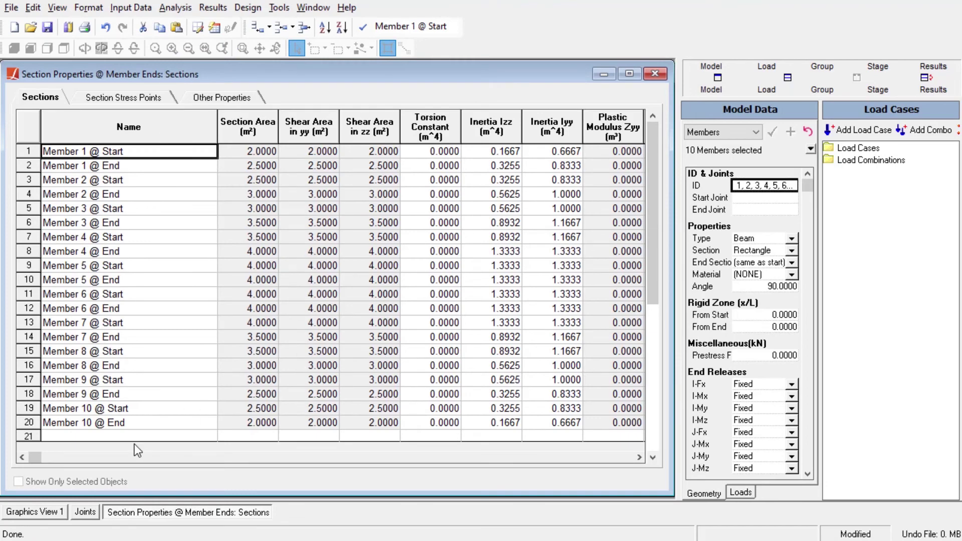
click(107, 458)
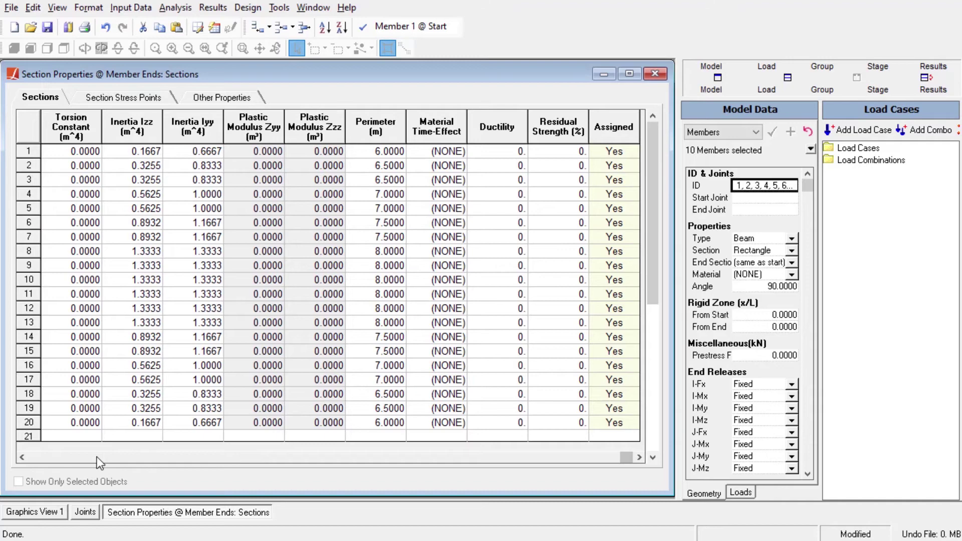
click(44, 458)
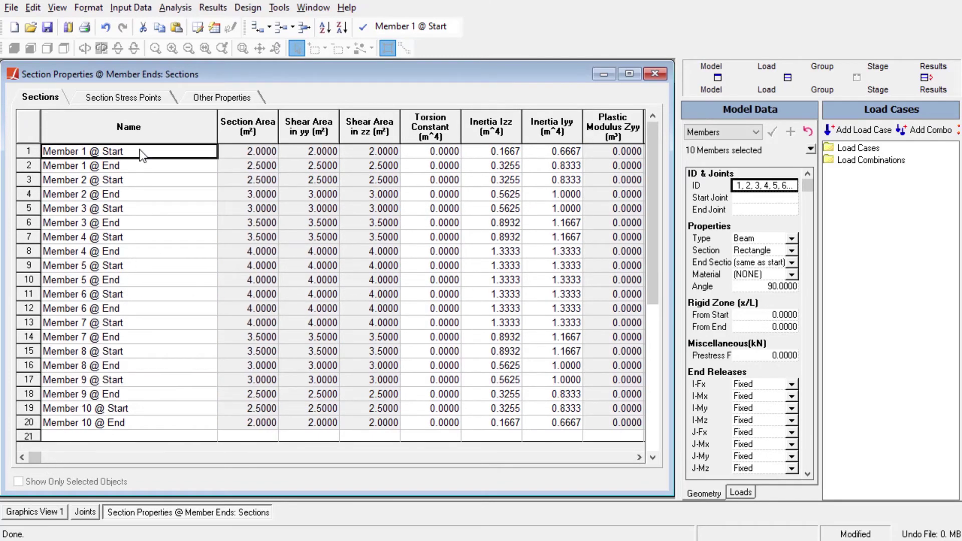
click(141, 99)
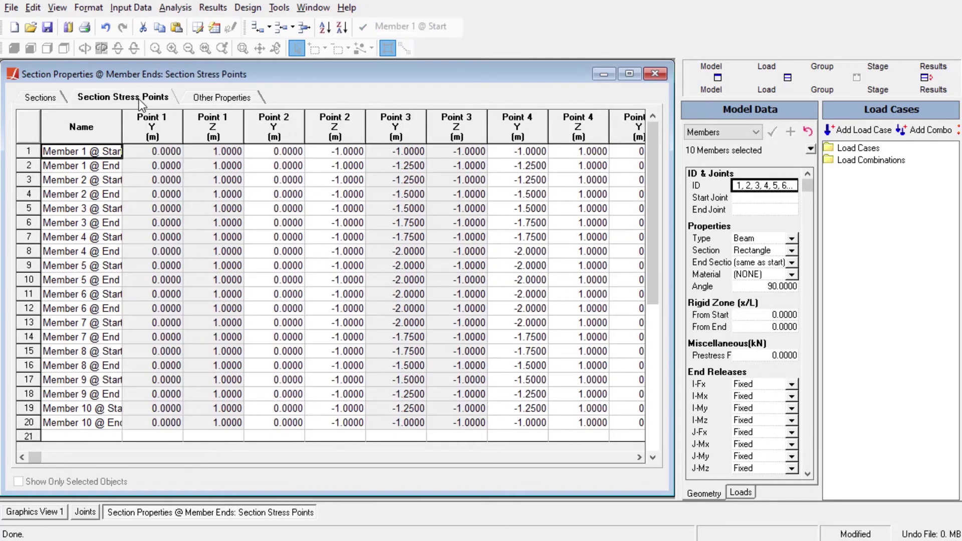
click(204, 97)
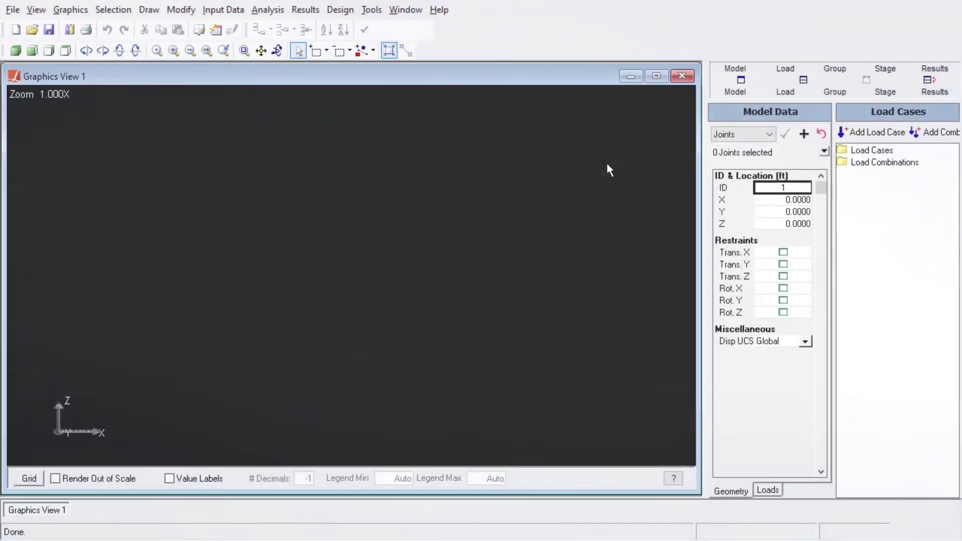
Add a new user coordinate system and set its type to Bridge Path
click(741, 137)
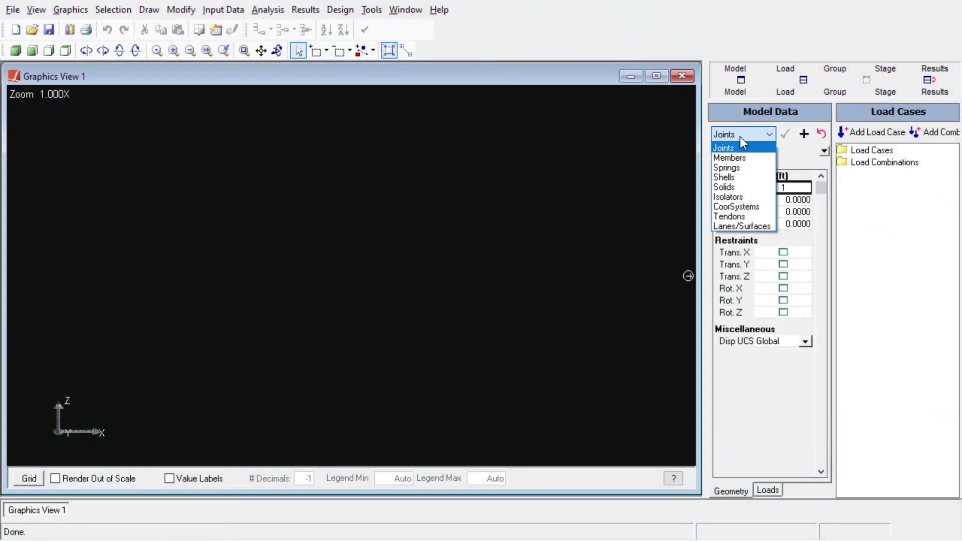
click(750, 207)
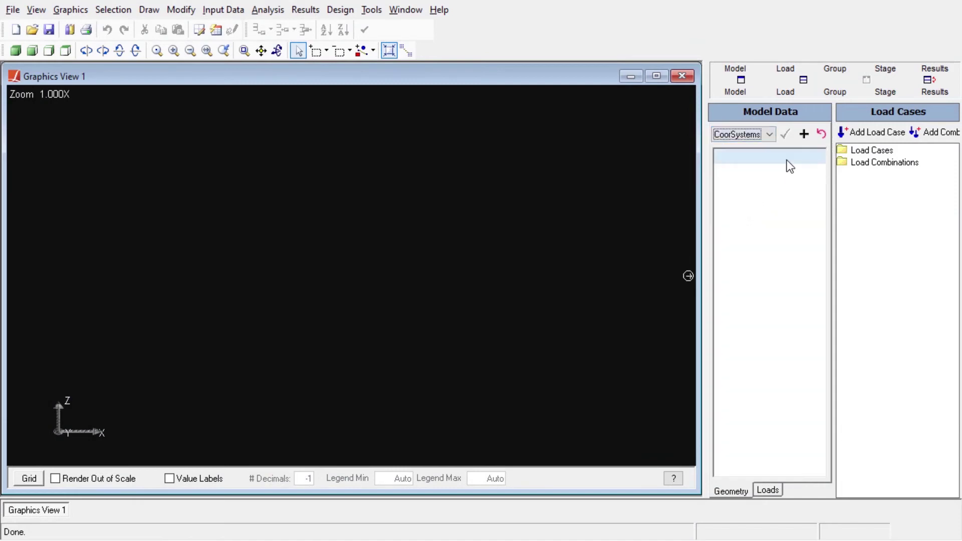
click(805, 133)
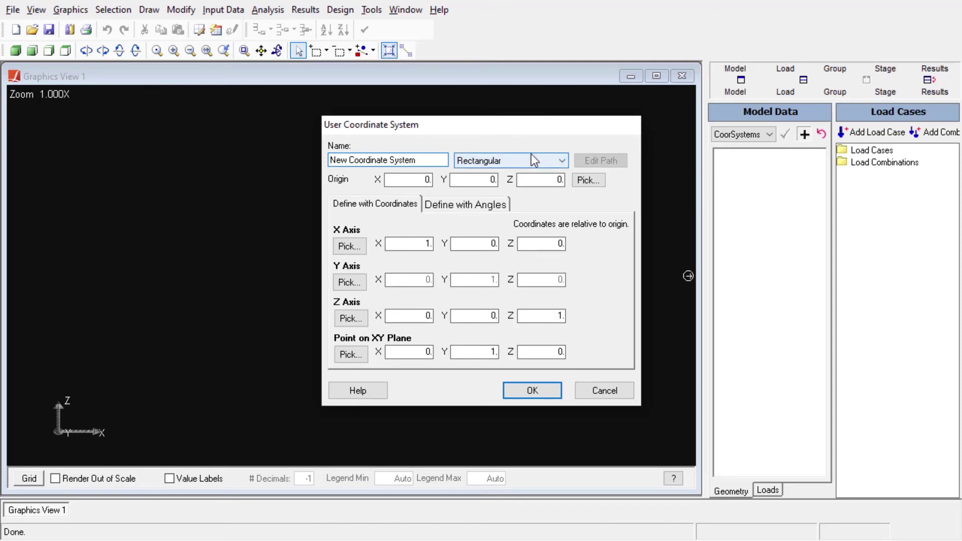
click(532, 155)
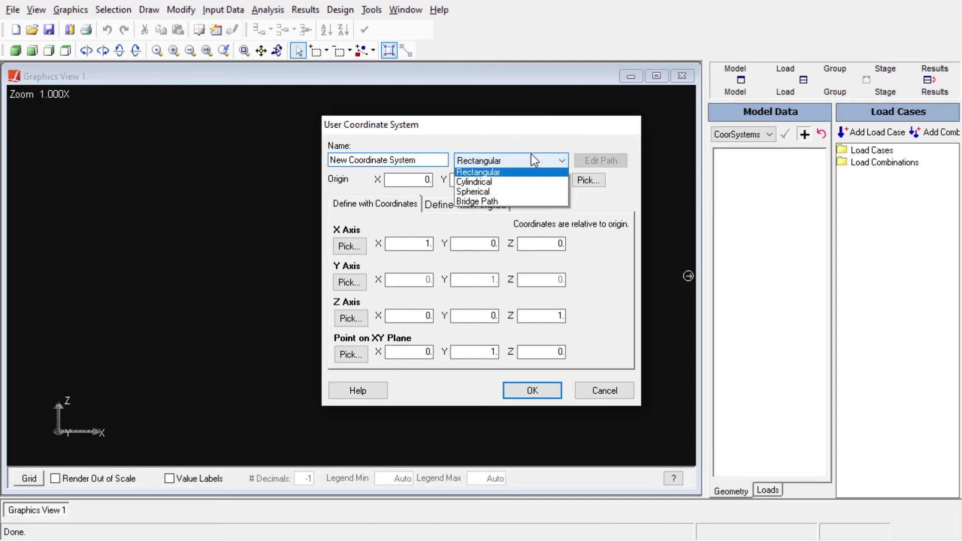
click(522, 202)
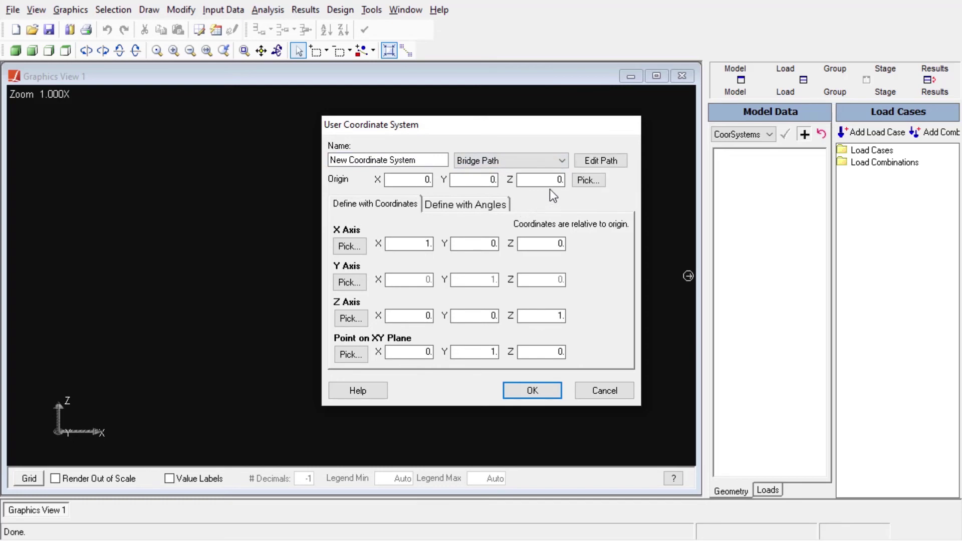
Edit the bridge path's horizontal geometry, setting the second control point to station 200 with a heading of 60
click(612, 161)
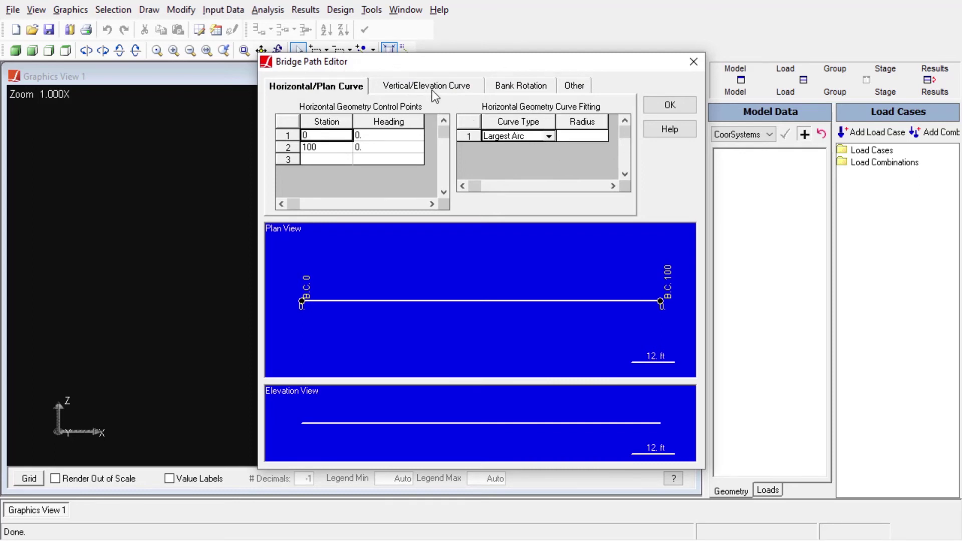
click(351, 149)
text(200)
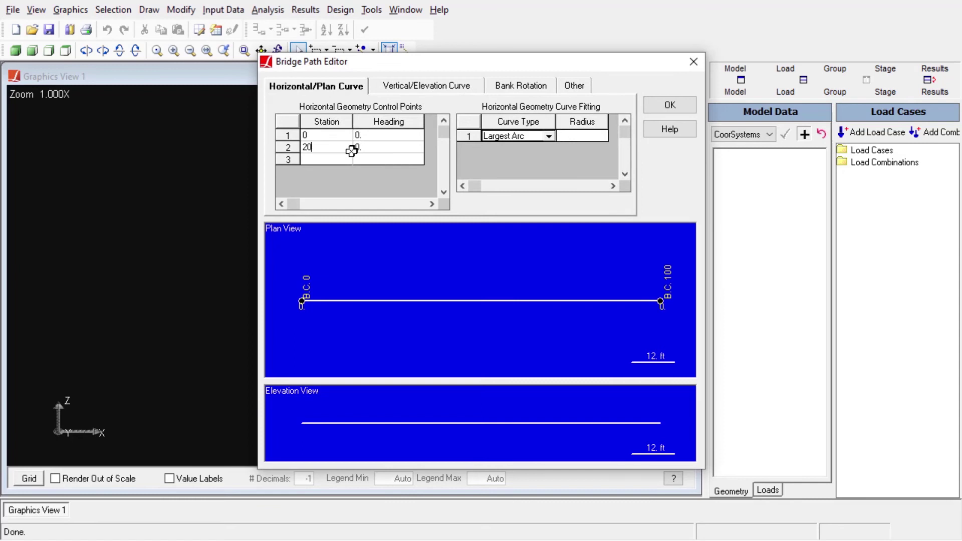
click(379, 149)
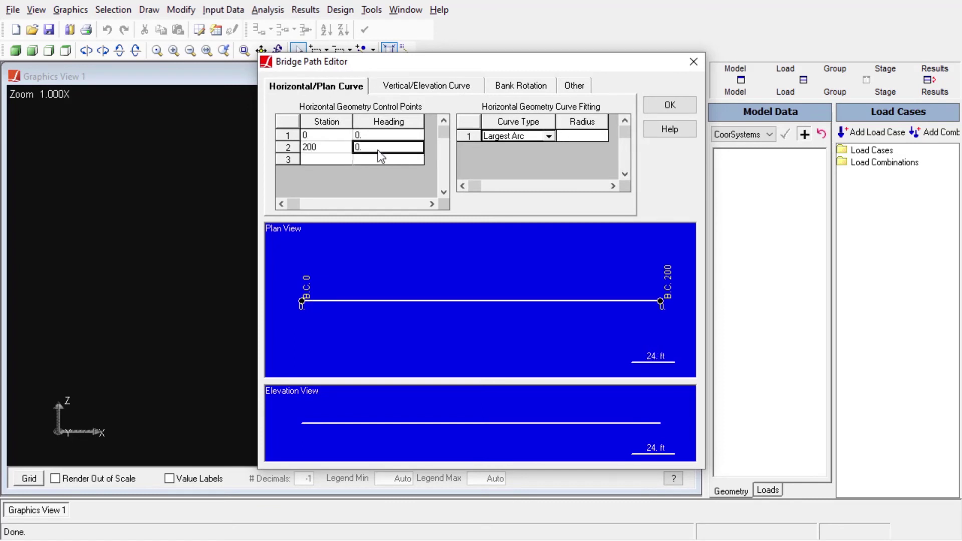
text(60)
key(Return)
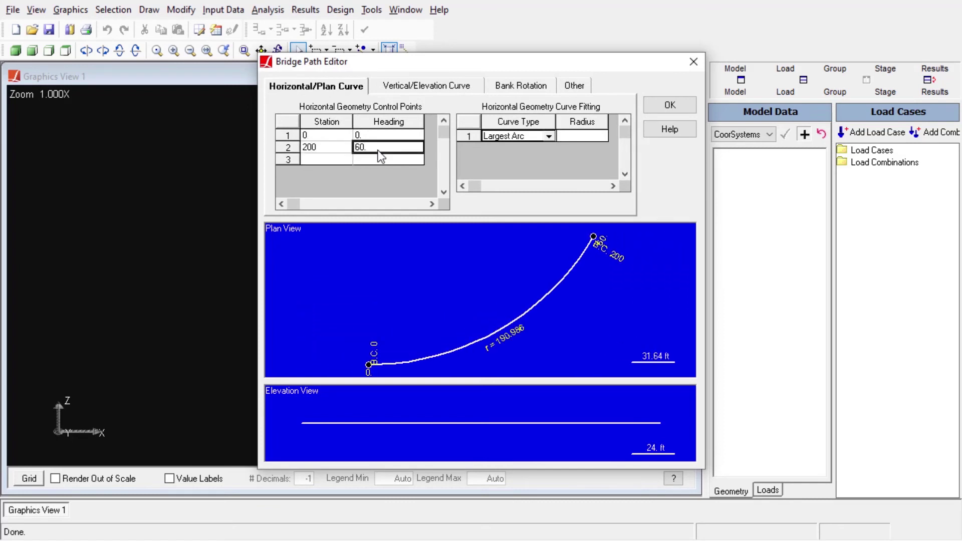
Fit the horizontal curve as a Circular Arc of radius 190 and set the next heading to 60.31
click(550, 136)
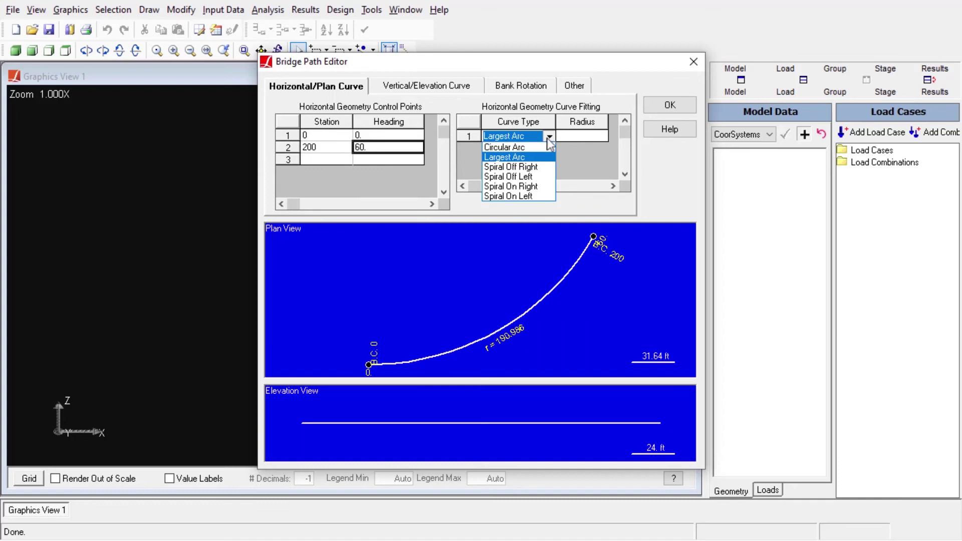
click(520, 148)
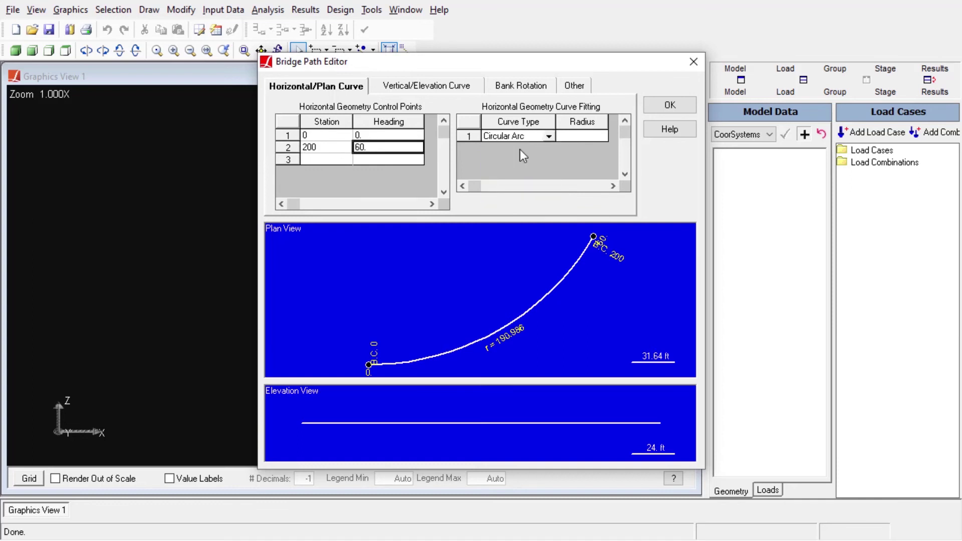
click(592, 136)
text(190.)
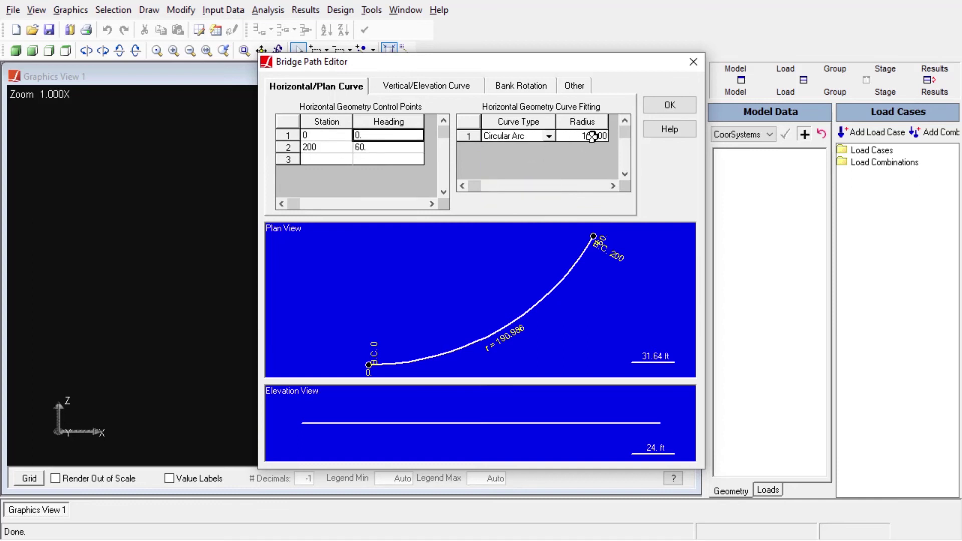
key(Return)
click(589, 204)
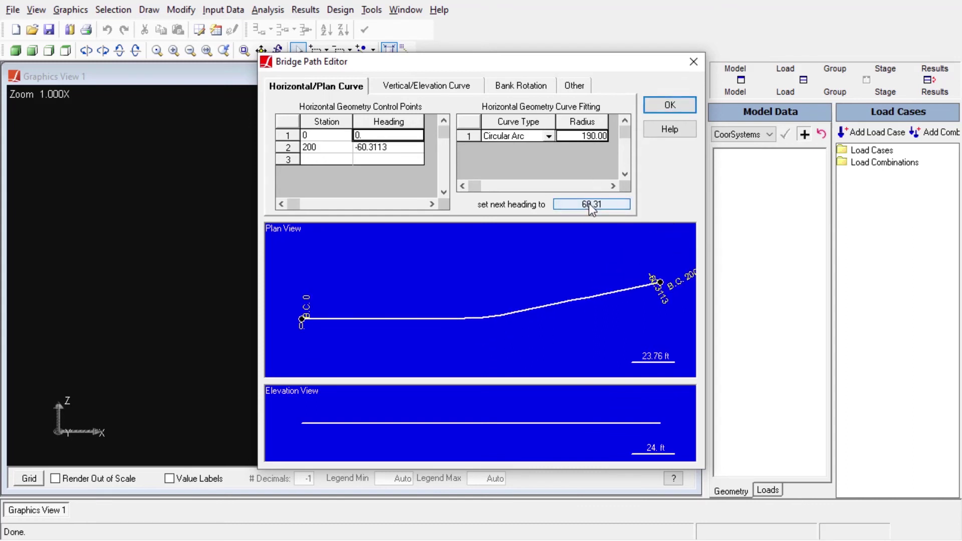
click(589, 203)
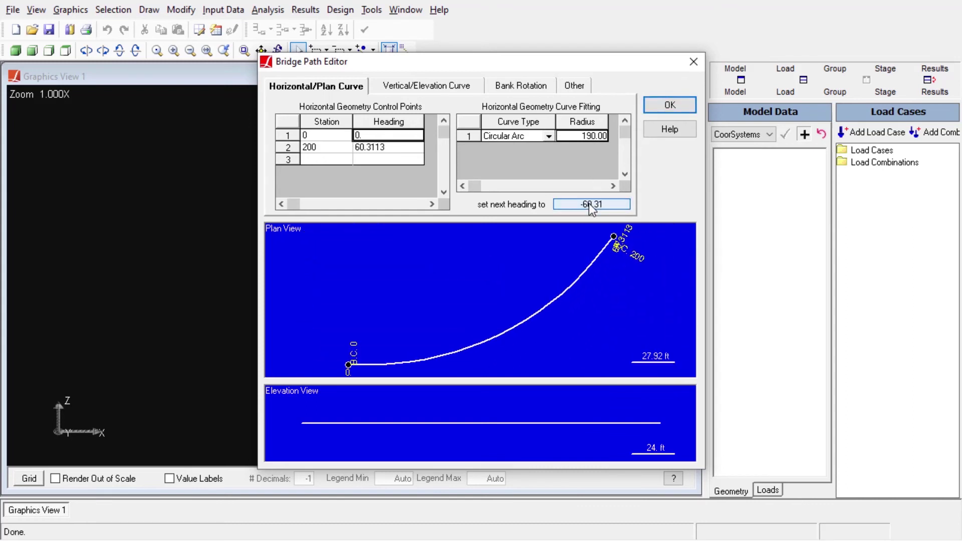
Switch the horizontal curve type to Largest Arc
click(545, 141)
click(546, 141)
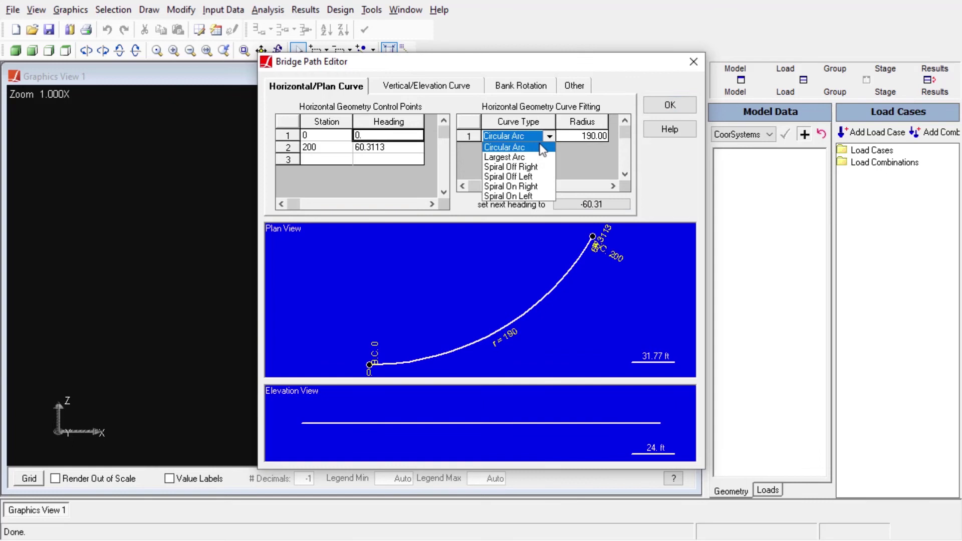
click(524, 153)
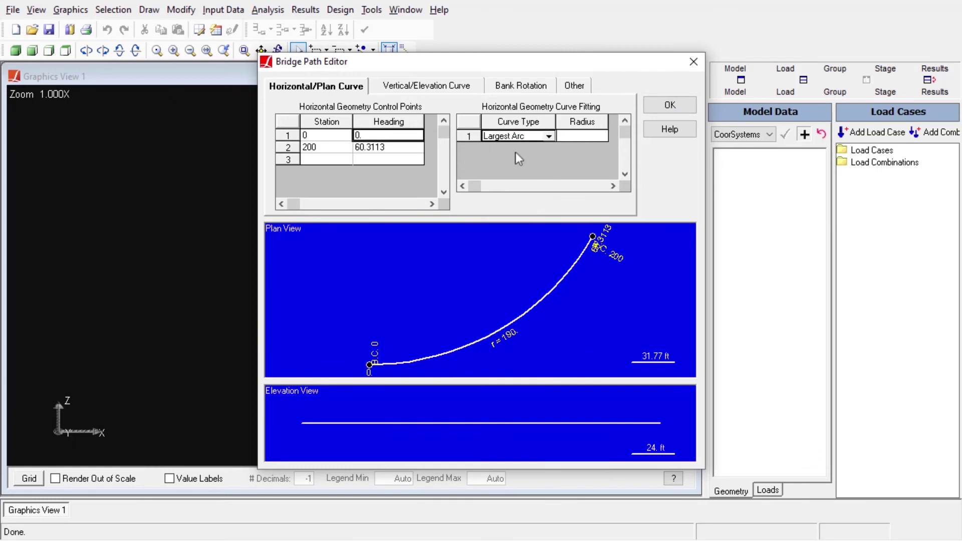
Enter the headings as bearings: East at station 0 and N29.°41'19.32"E at station 200
click(379, 136)
text(East)
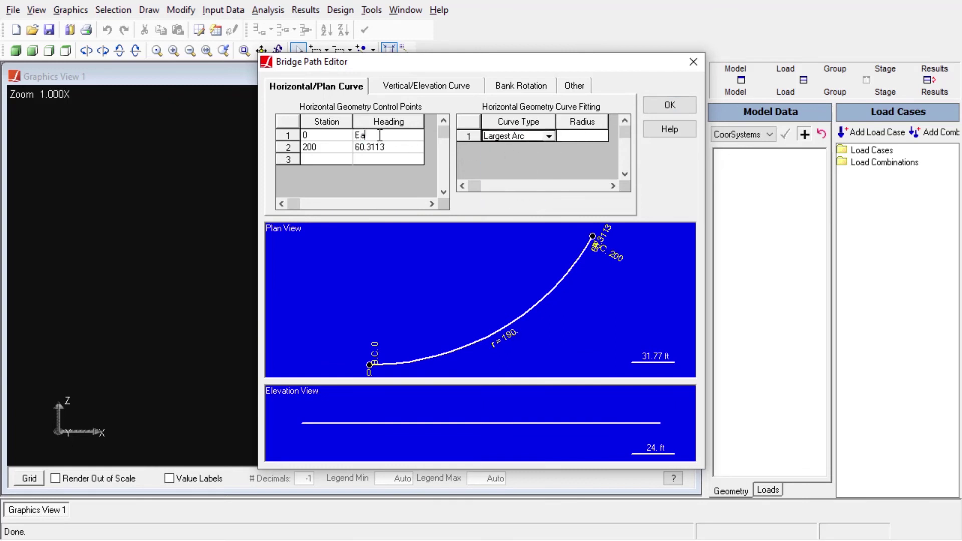
click(387, 147)
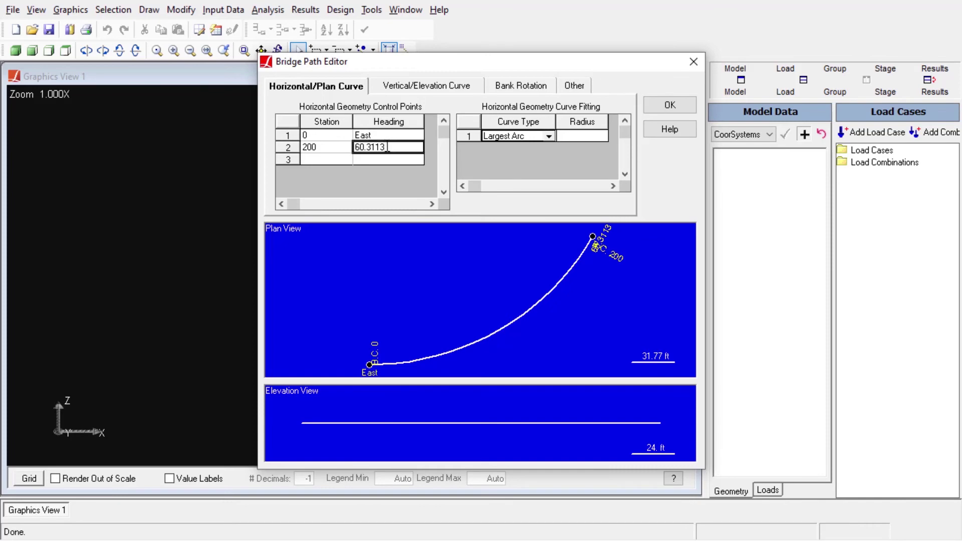
text(N29.°41'19.32"E)
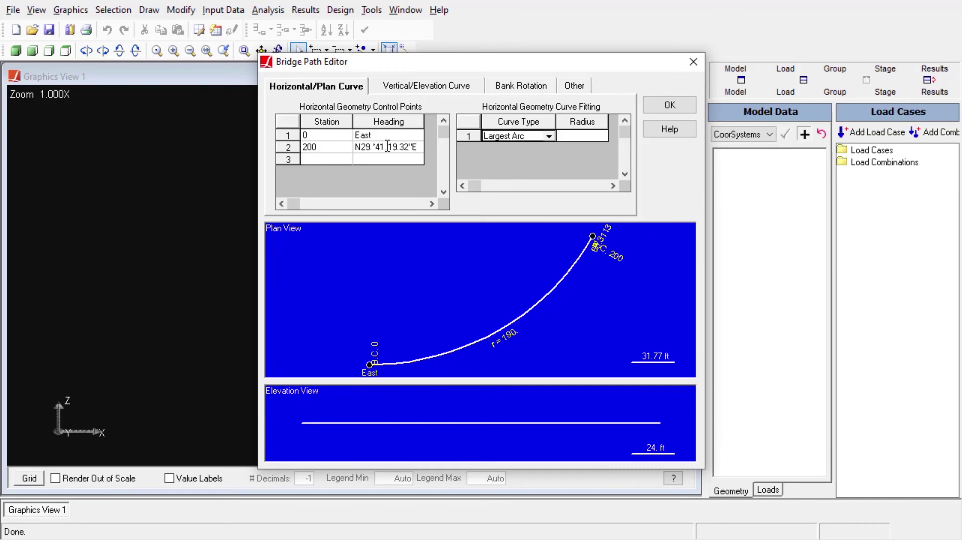
click(409, 137)
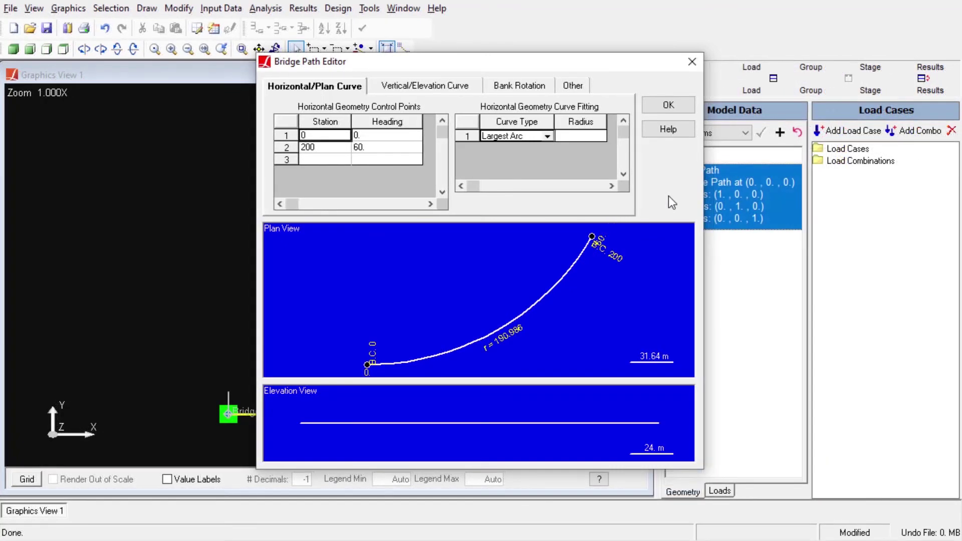
Accept the bridge path and its coordinate system, and convert the model to the Bridge Path UCS
click(667, 106)
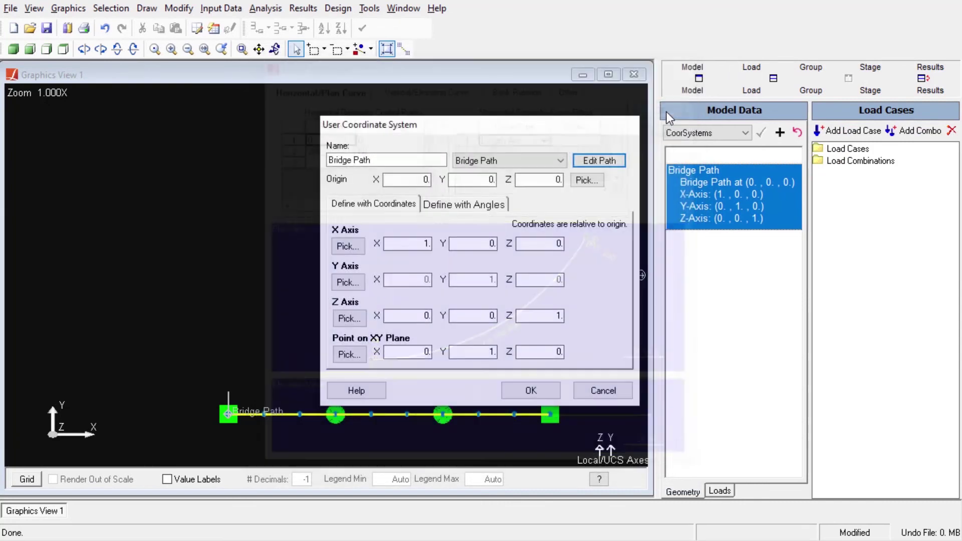
click(531, 391)
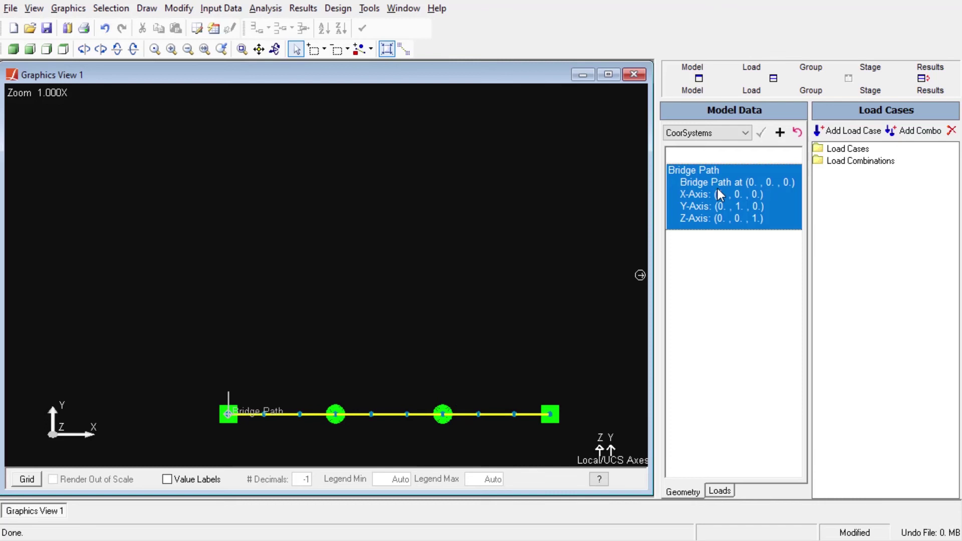
right_click(720, 195)
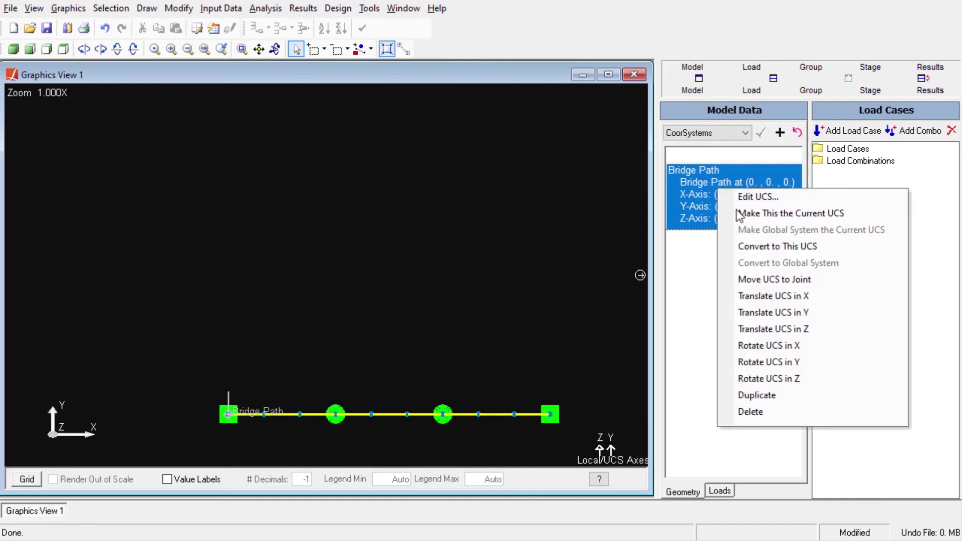
click(767, 246)
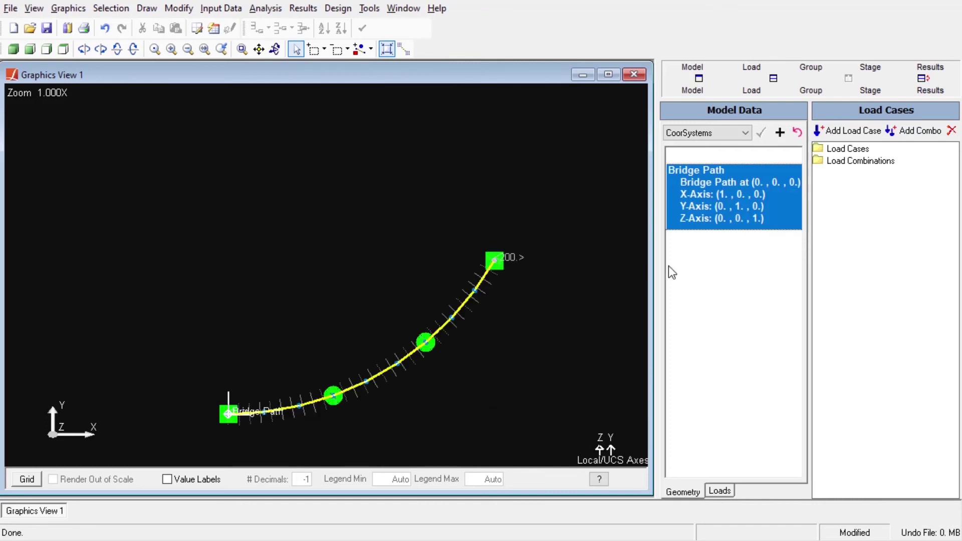
Inspect the curved model, and assign Bridge Path as the displacement UCS of joints 1 to 4 in the joints spreadsheet
scroll(495, 320, up, 2)
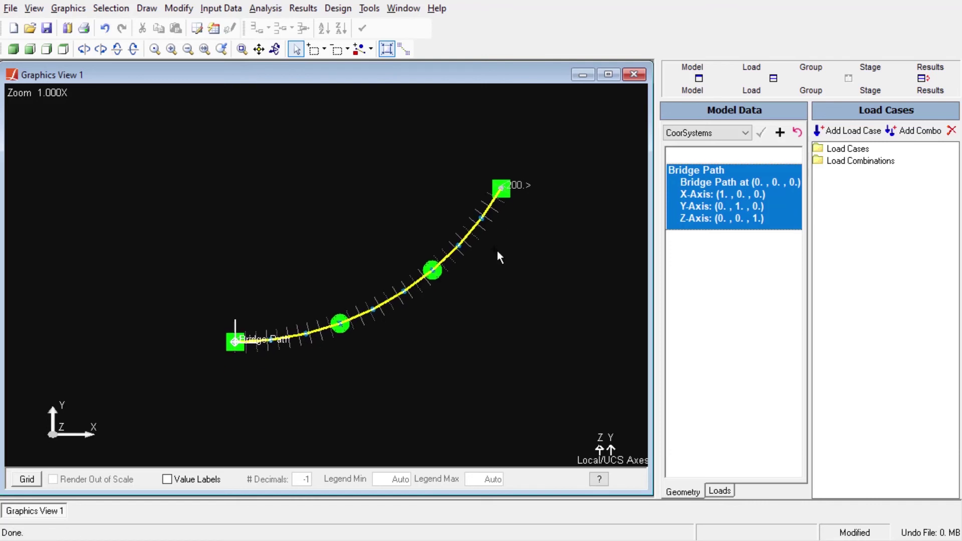
scroll(475, 227, up, 1)
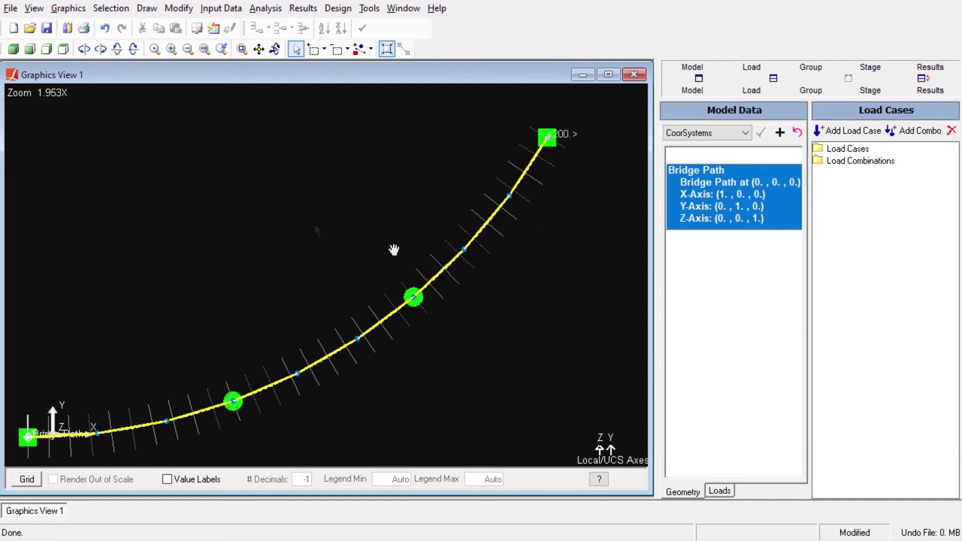
scroll(332, 230, up, 6)
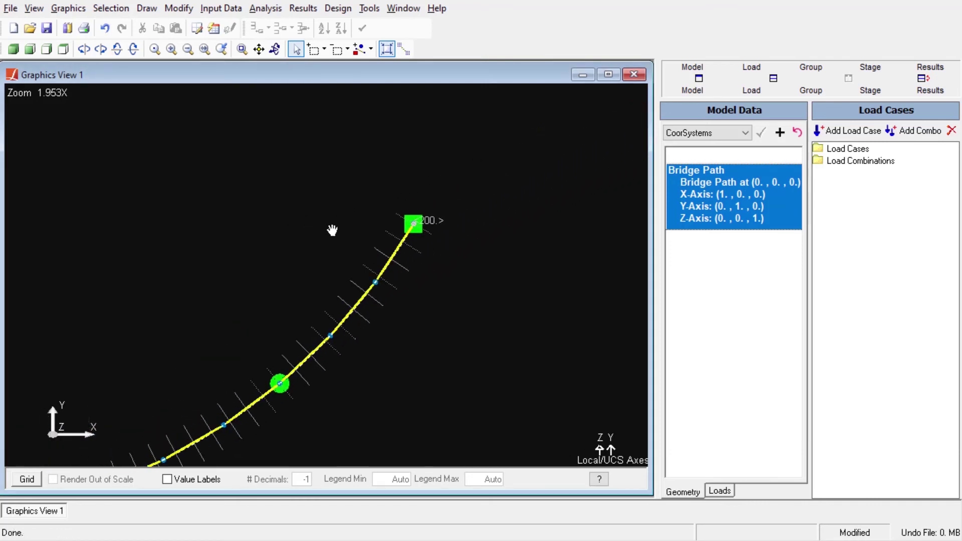
middle_drag(473, 190, 179, 407)
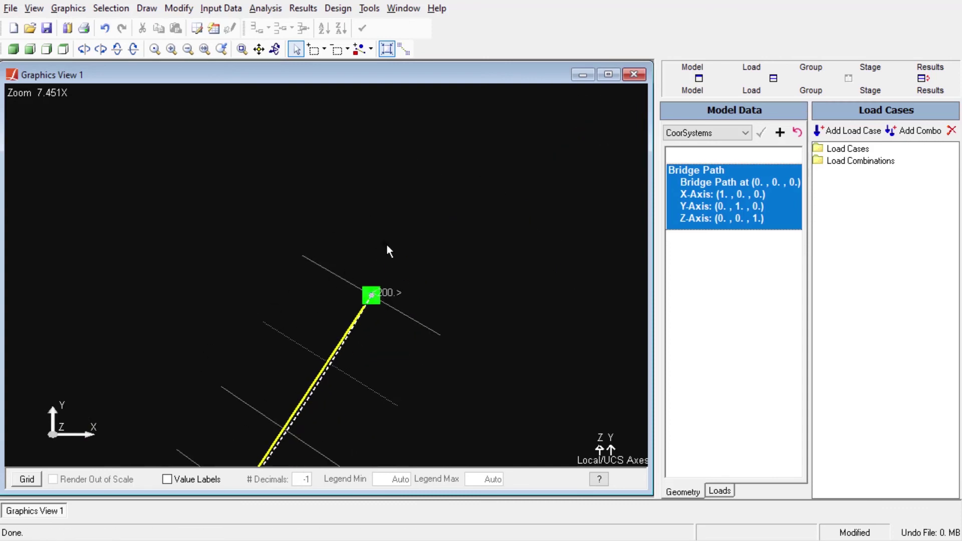
click(221, 8)
click(252, 40)
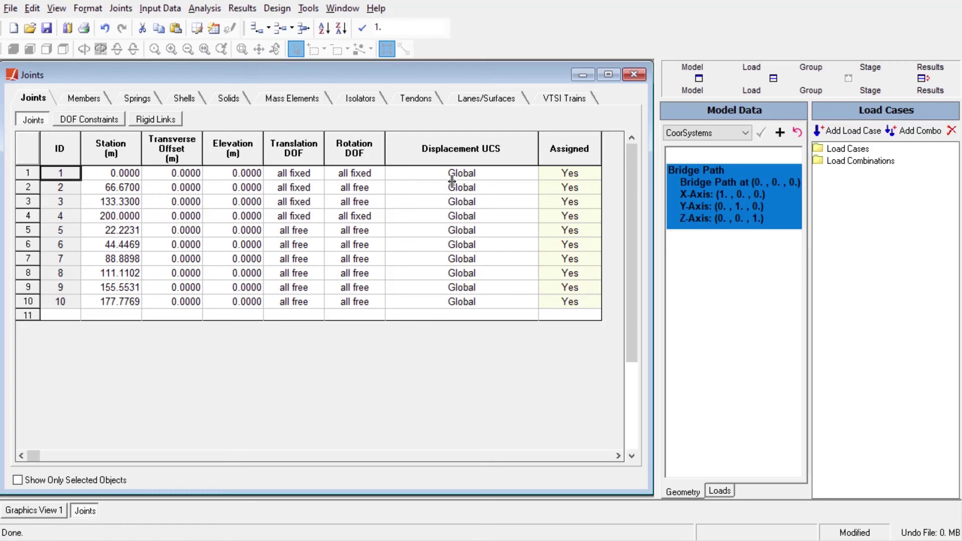
click(470, 174)
drag(469, 191, 470, 216)
click(441, 27)
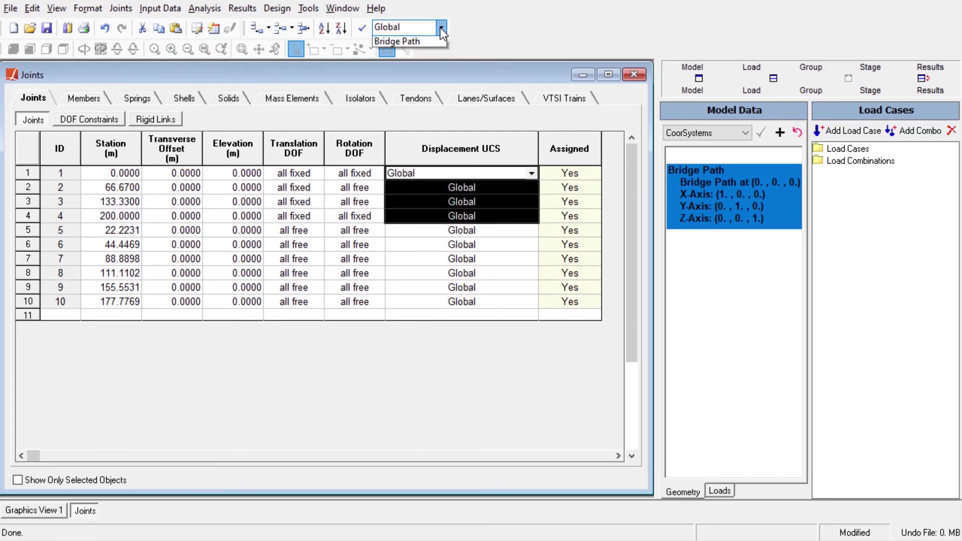
click(420, 54)
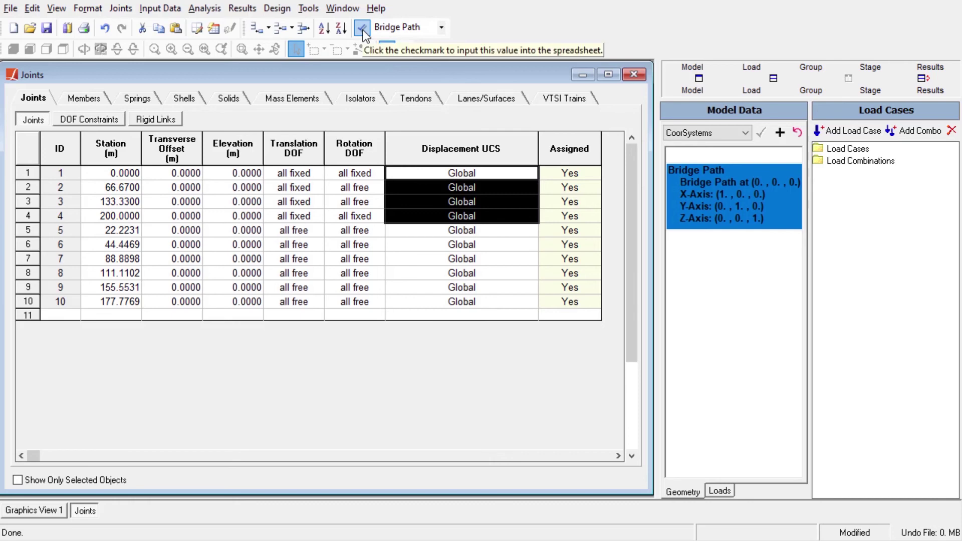
click(362, 28)
Return to Graphics View 1 and break the selected members into 5 segments each
click(55, 512)
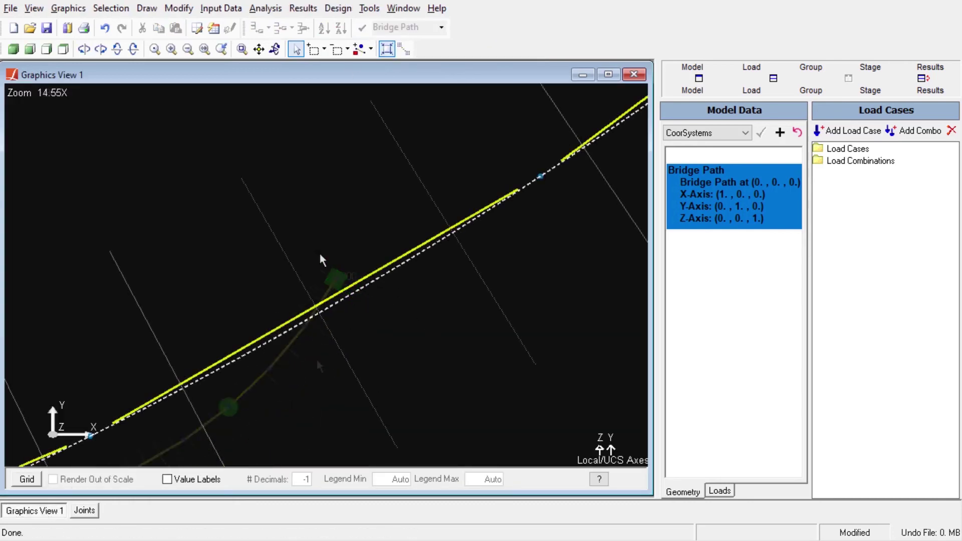
click(179, 8)
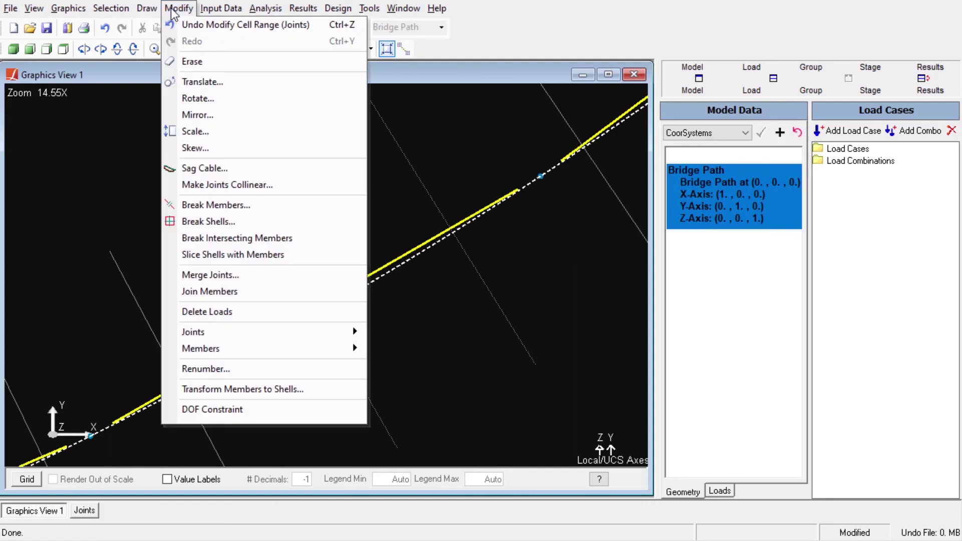
click(236, 215)
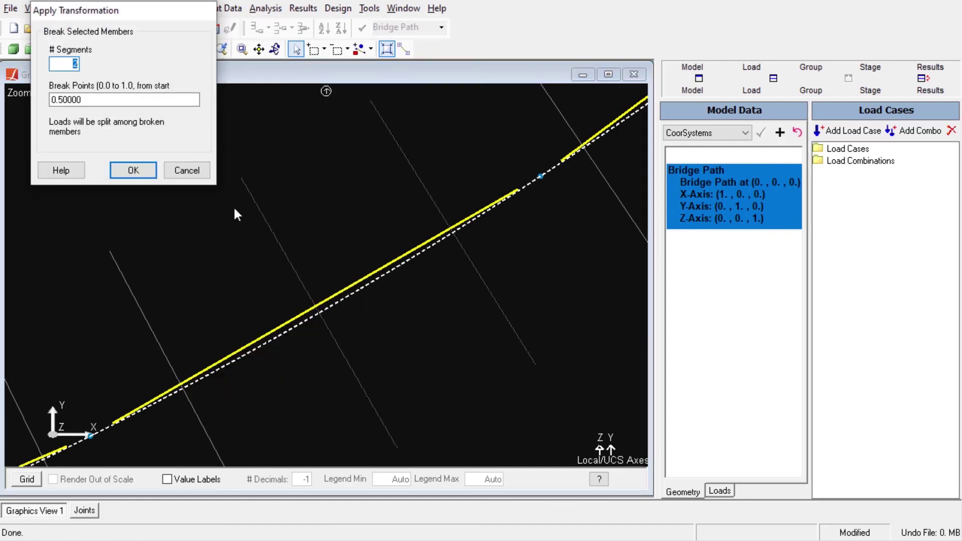
text(5)
click(135, 174)
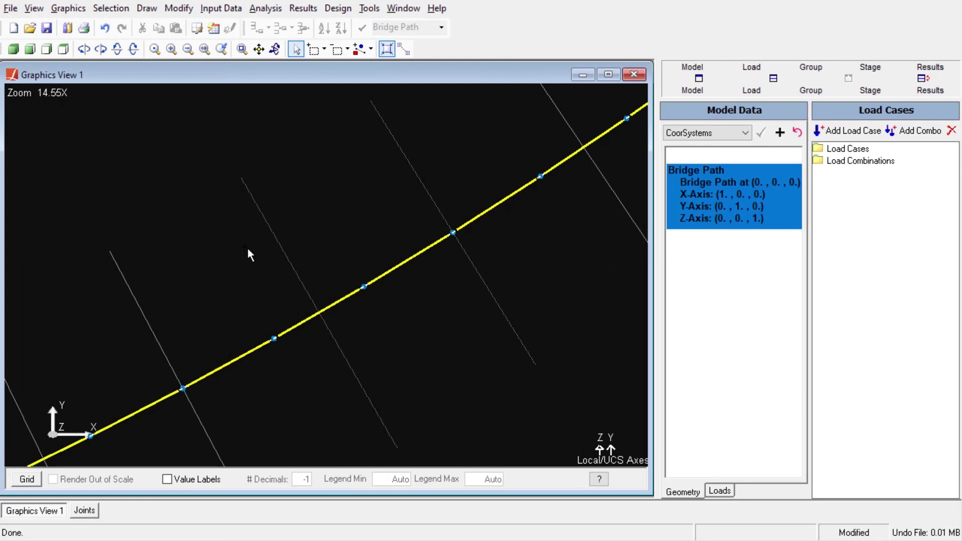
Extrude the selected members in the Bridge Path coordinate system as shells only, with 3 repetitions and a transverse offset of 10 m
scroll(444, 292, down, 10)
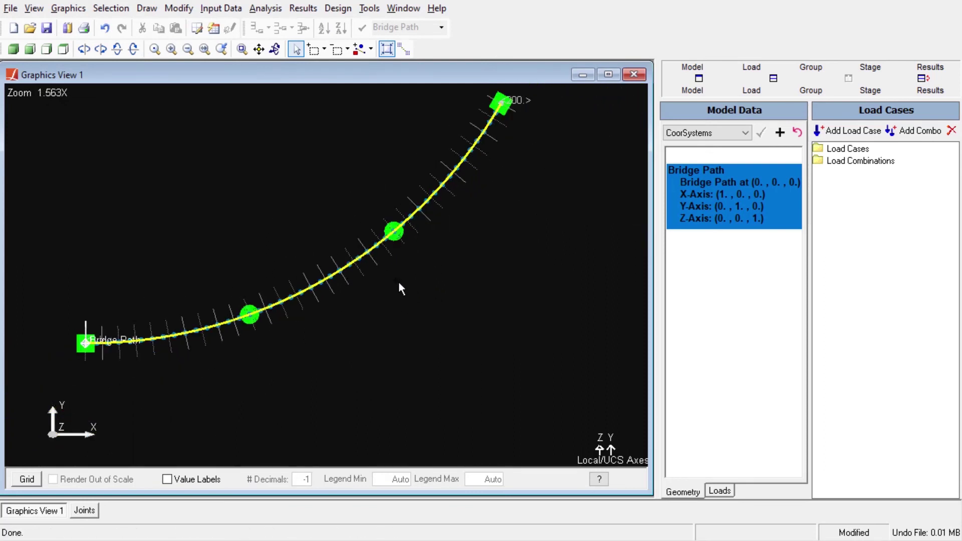
middle_drag(338, 195, 362, 224)
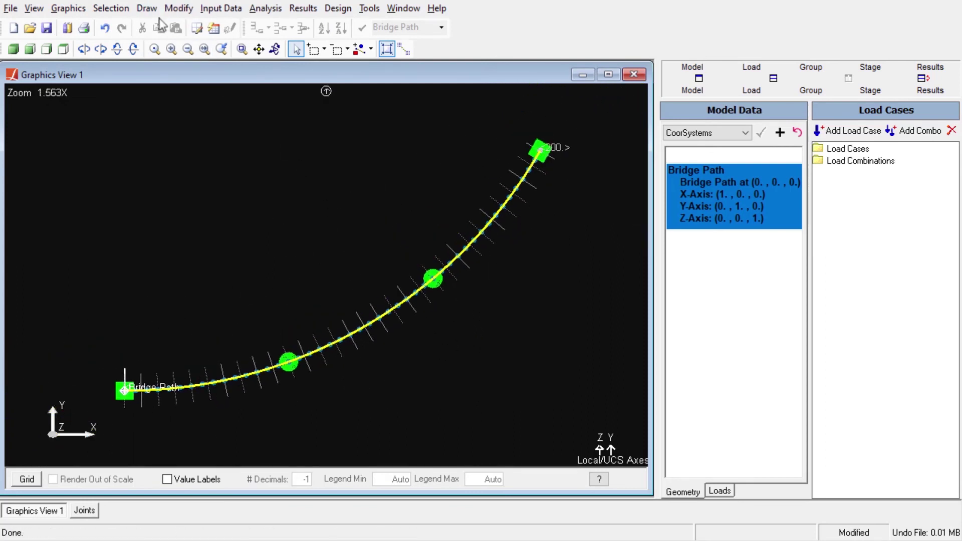
click(147, 8)
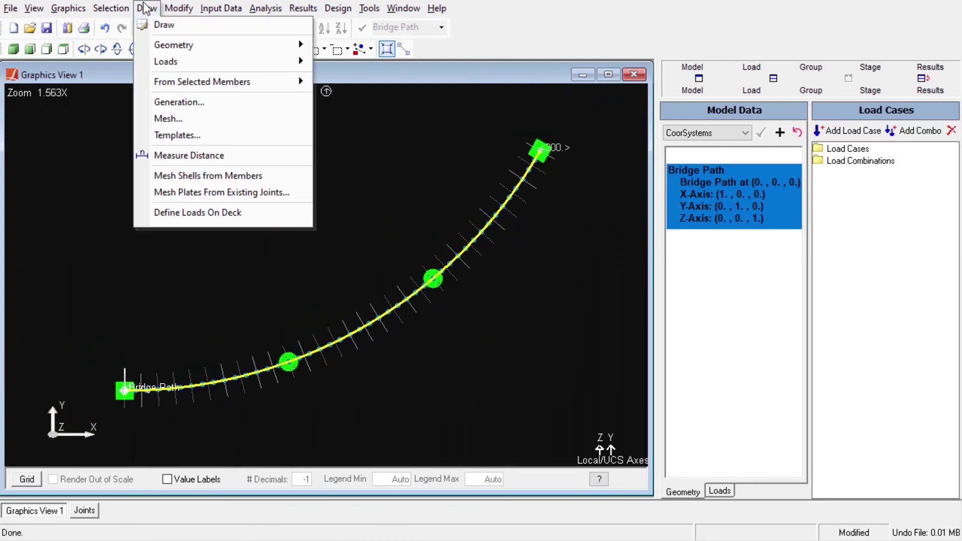
click(189, 103)
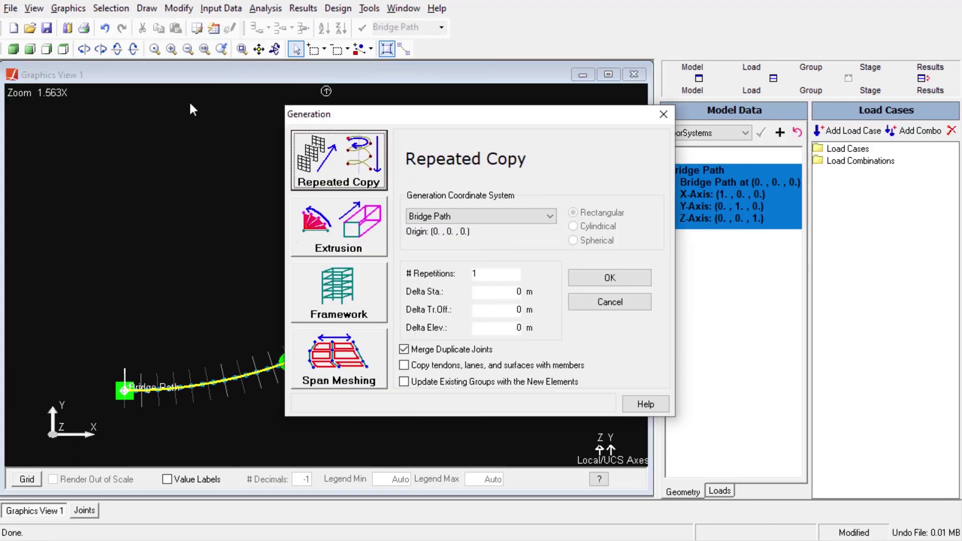
click(322, 228)
drag(509, 117, 410, 114)
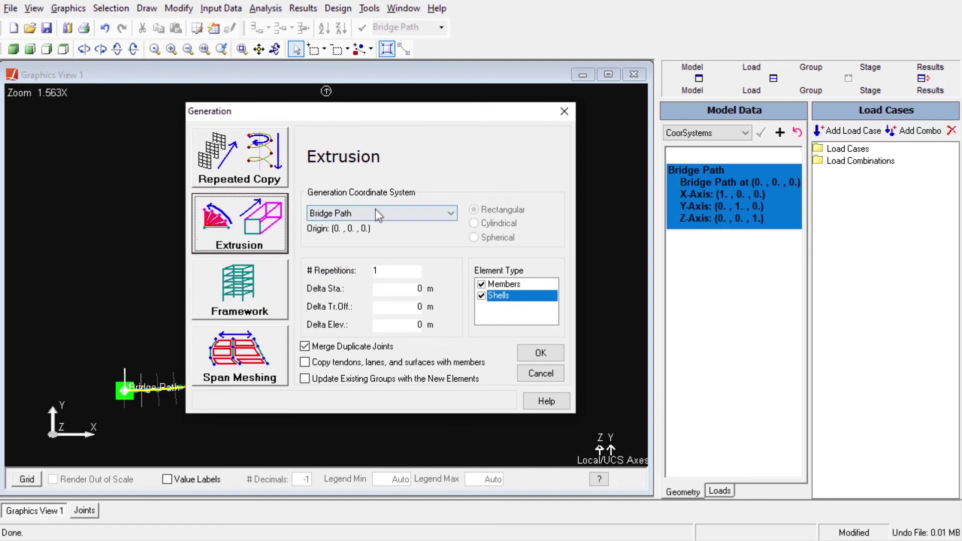
double_click(394, 271)
text(3)
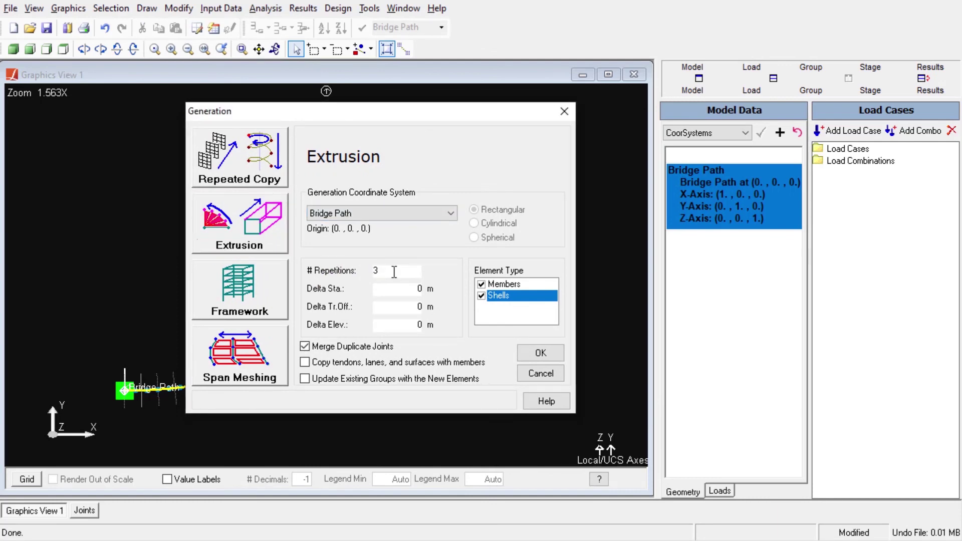
double_click(417, 308)
click(482, 284)
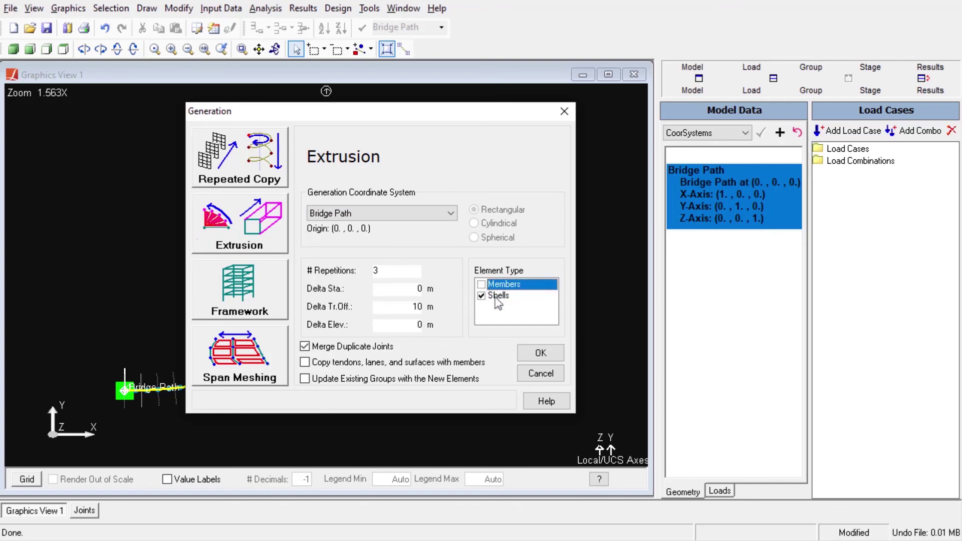
click(544, 354)
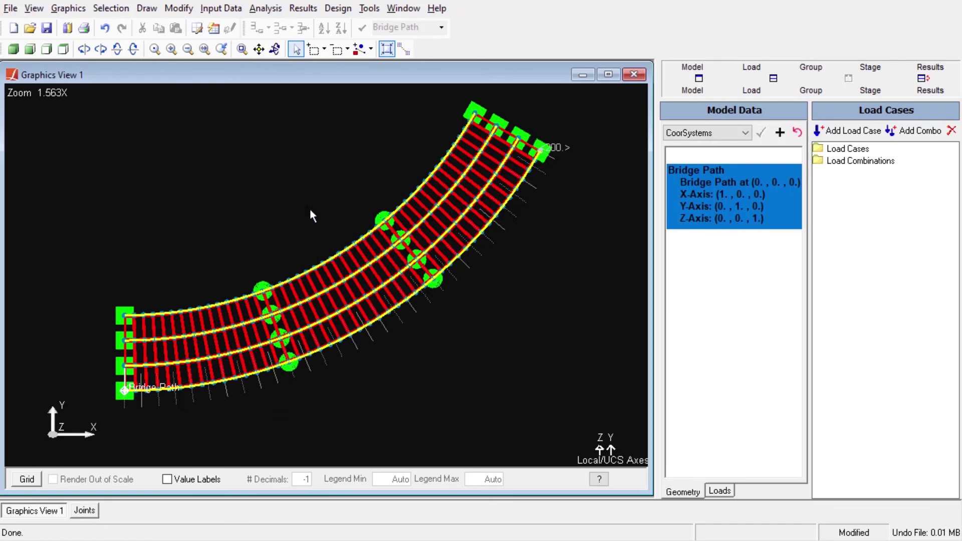
Hide the unselected members so that only the two box pier columns are displayed
middle_drag(275, 187, 306, 207)
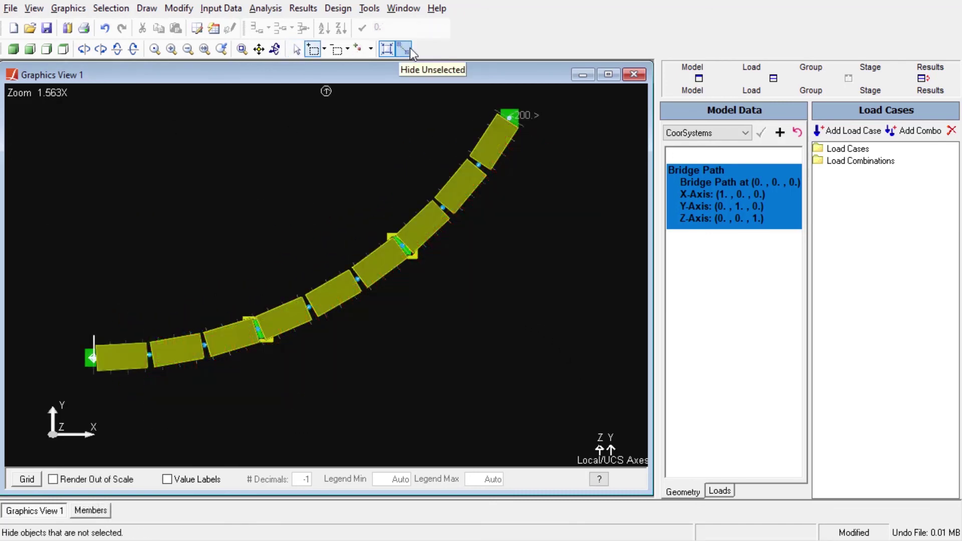
click(404, 49)
click(313, 49)
click(297, 49)
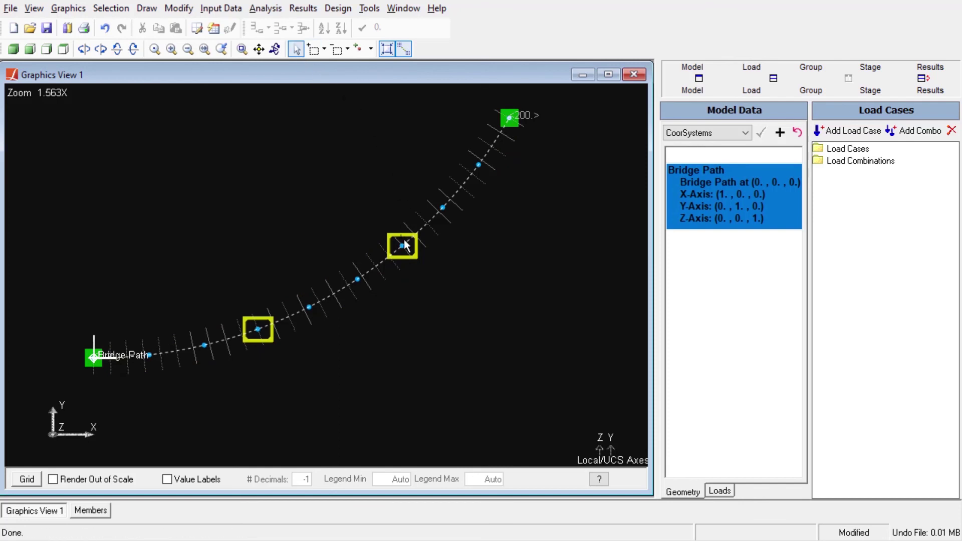
Orient the principal axis of the second box pier column to the adjacent joint on the bridge path
scroll(437, 211, up, 5)
middle_drag(438, 215, 279, 249)
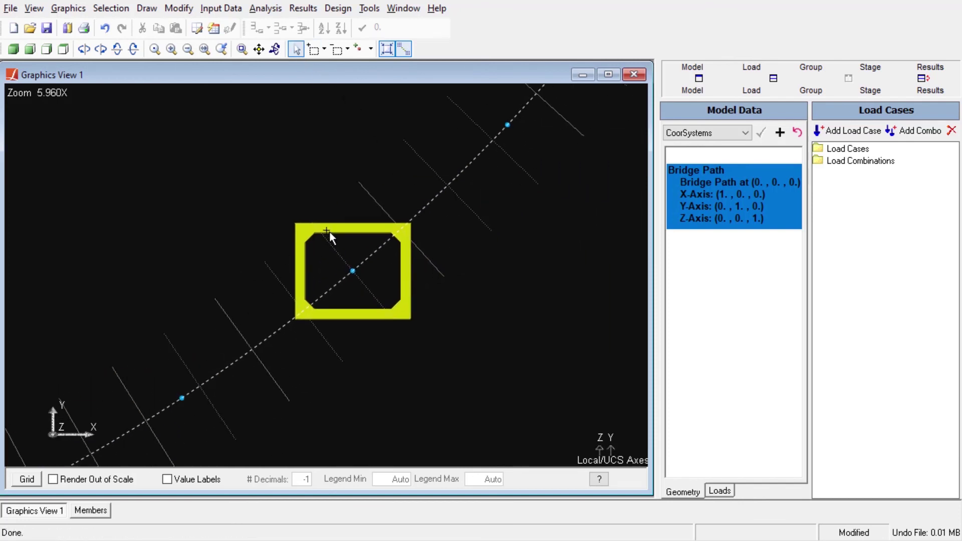
scroll(329, 233, down, 2)
scroll(339, 233, up, 1)
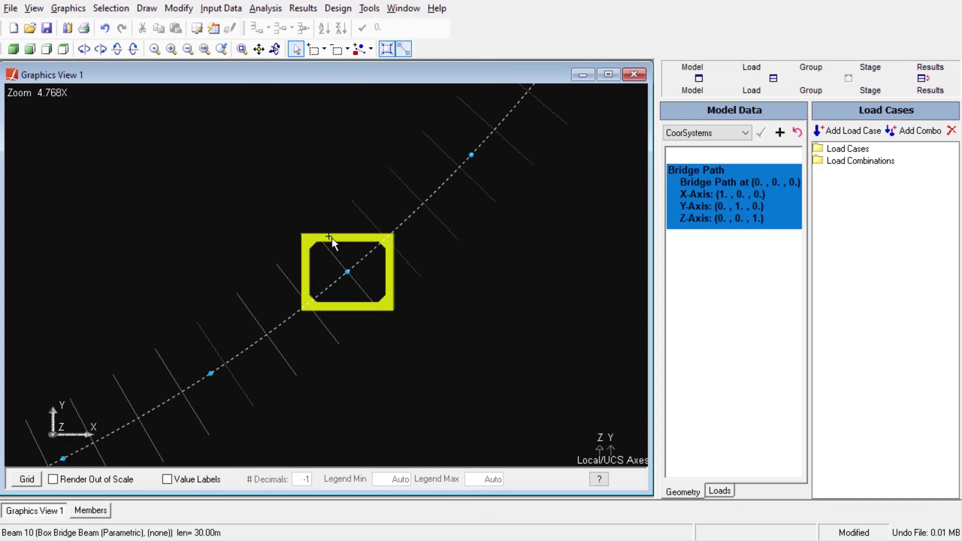
right_click(332, 239)
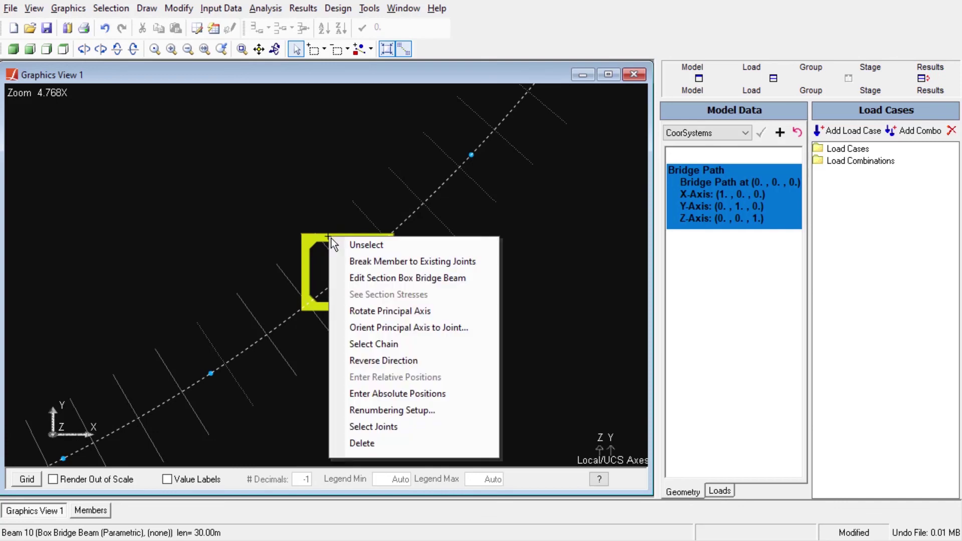
click(434, 326)
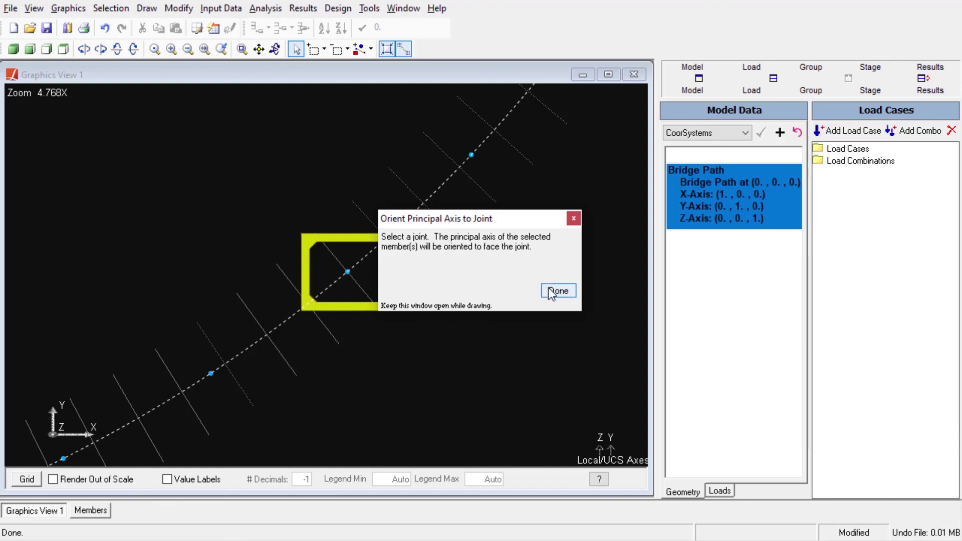
click(215, 374)
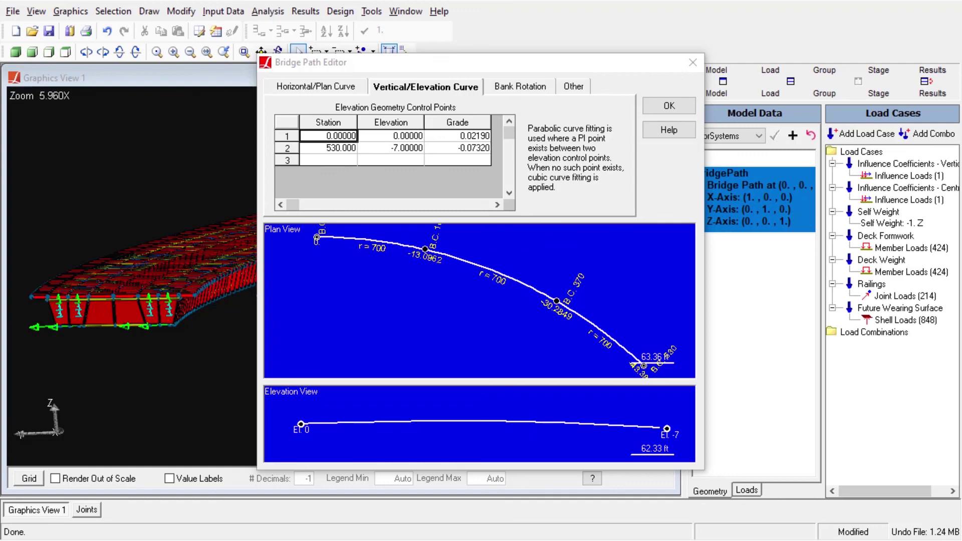
Review the bank rotation settings of the bridge path, close the editor, and examine the banked deck from the front and side
click(521, 86)
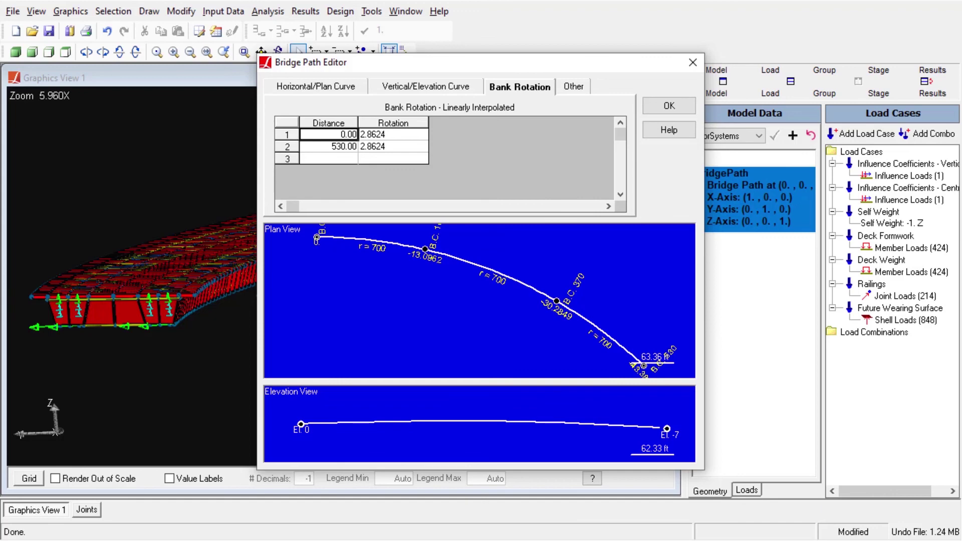
key(Return)
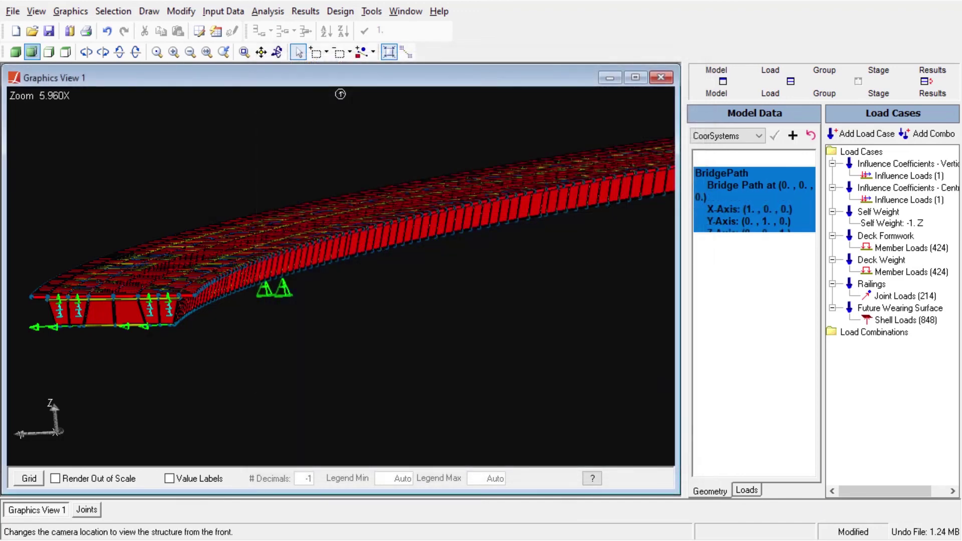
click(32, 52)
click(49, 52)
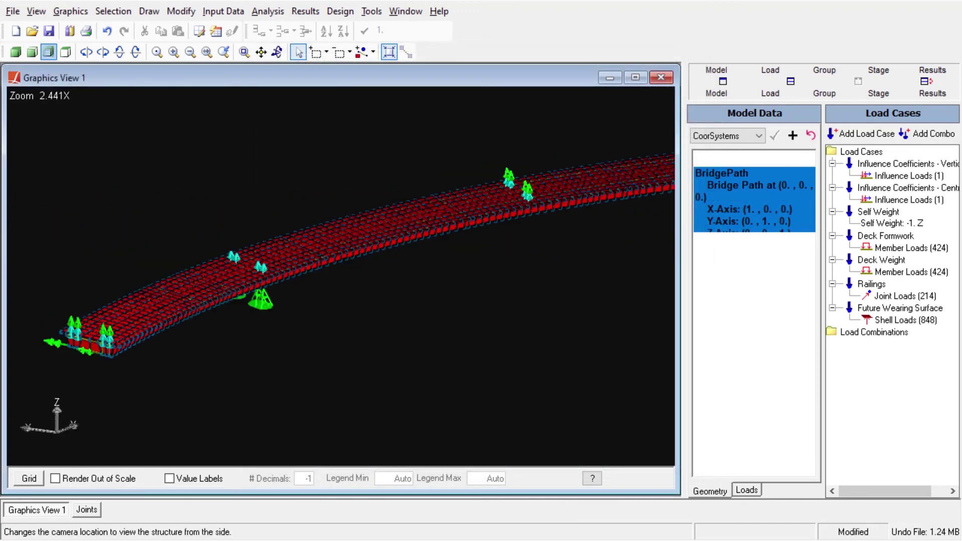
scroll(237, 256, up, 5)
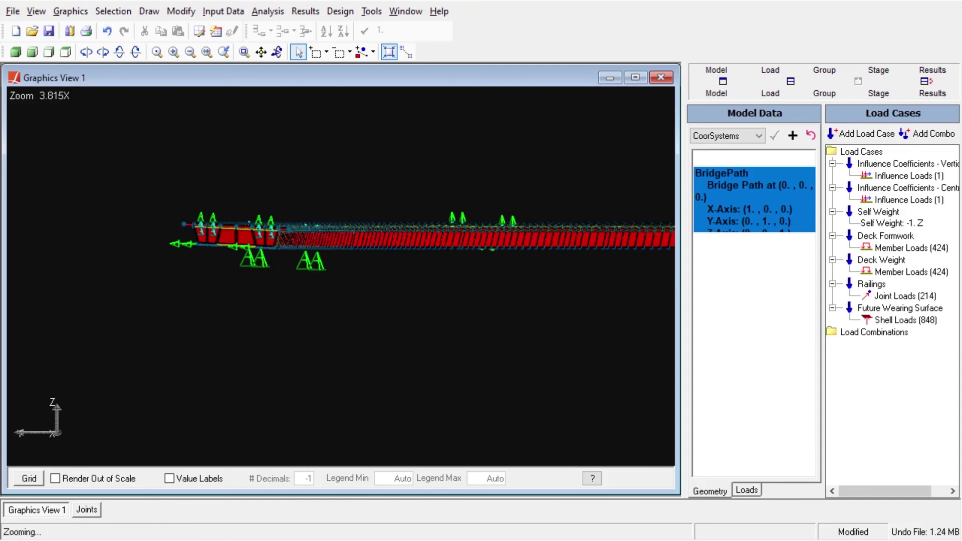
scroll(332, 272, up, 2)
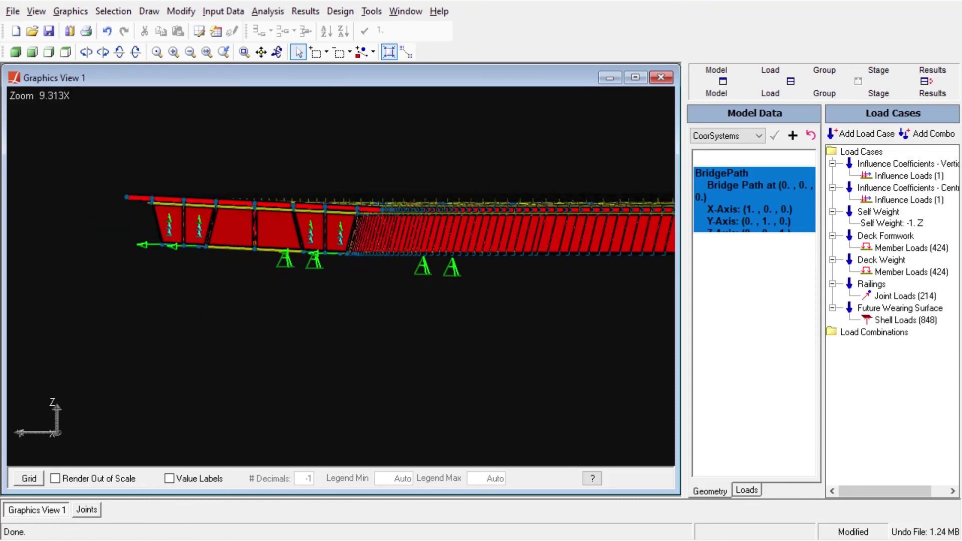